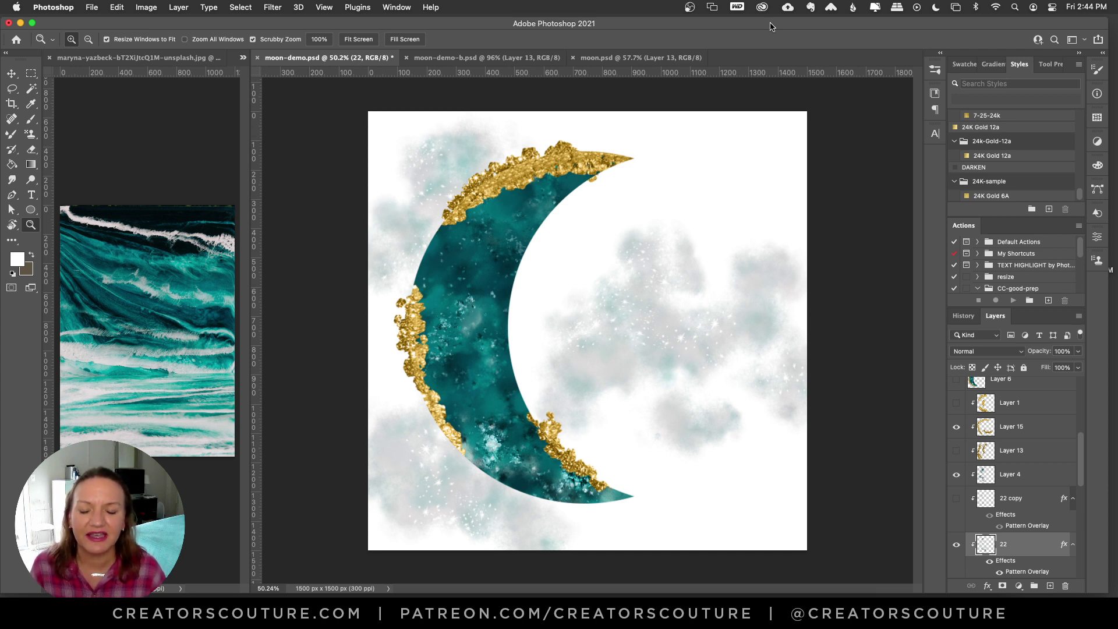
Examine the teal crescent moon with gold edging in moon-demo.psd up close
click(504, 211)
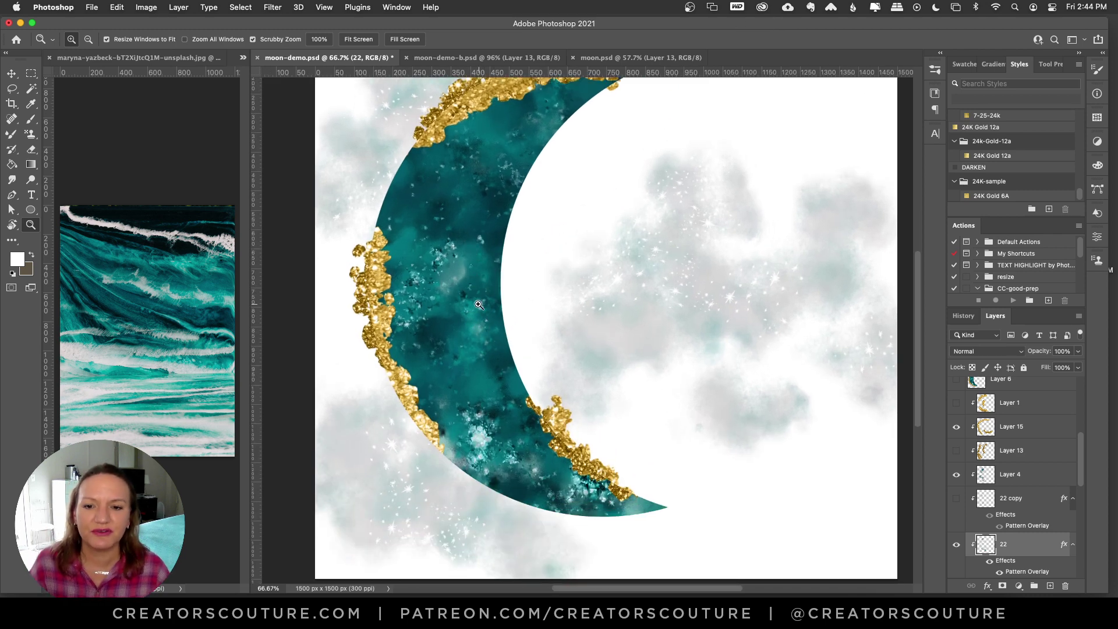
scroll(479, 305, up, 3)
scroll(478, 305, down, 2)
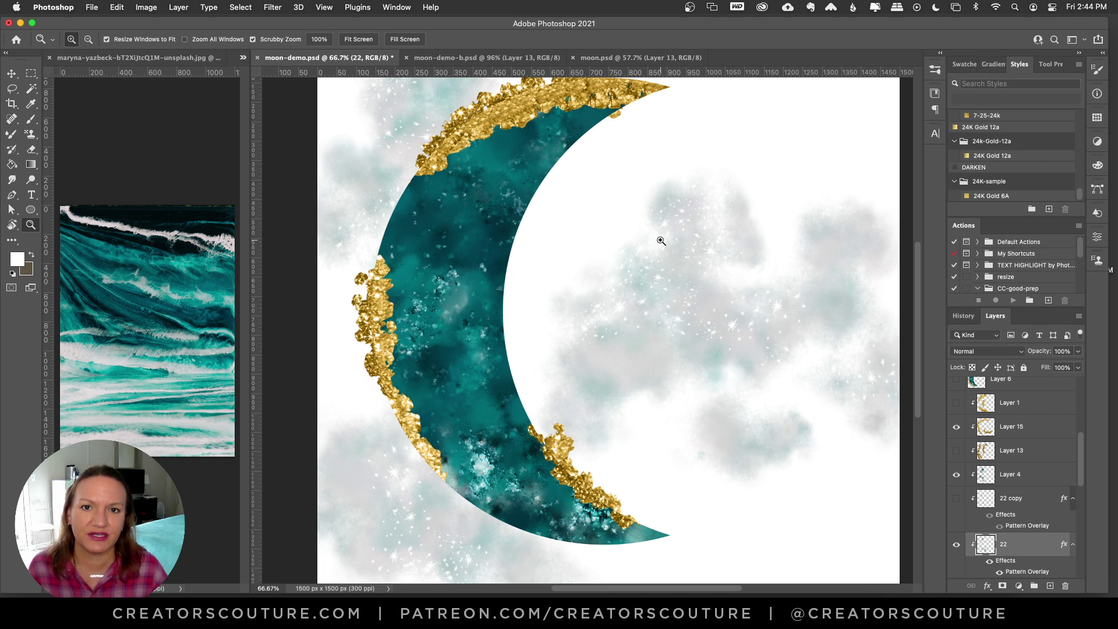
alt+click(617, 291)
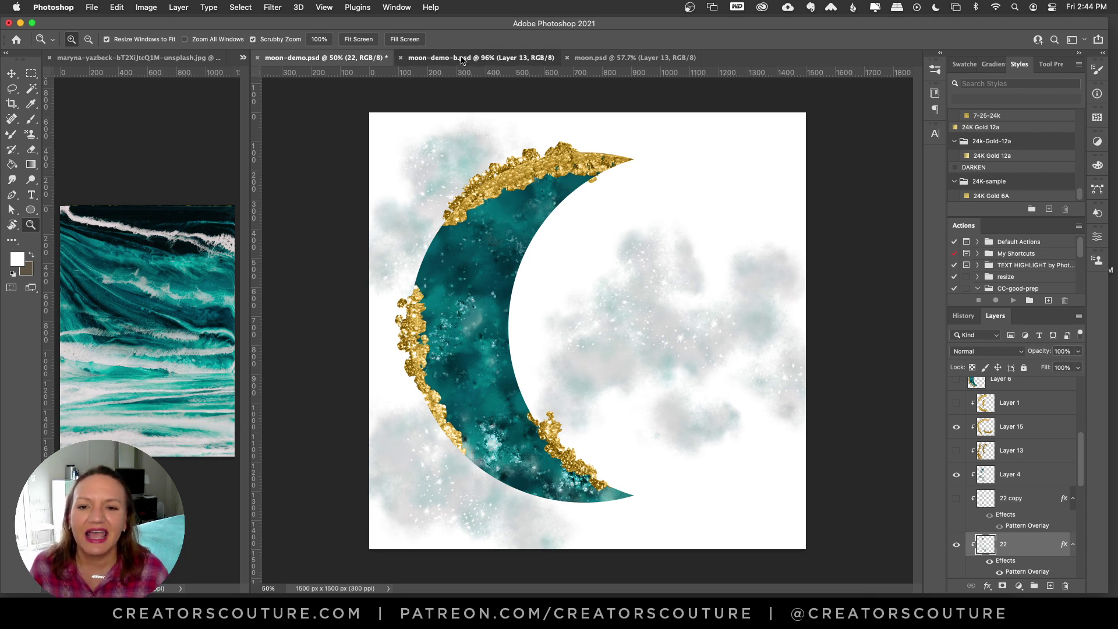
Examine the white crescent moon, gold clusters and dark teal sky in moon-demo-b.psd in close-up and as a whole
key(ctrl+Tab)
drag(582, 276, 609, 297)
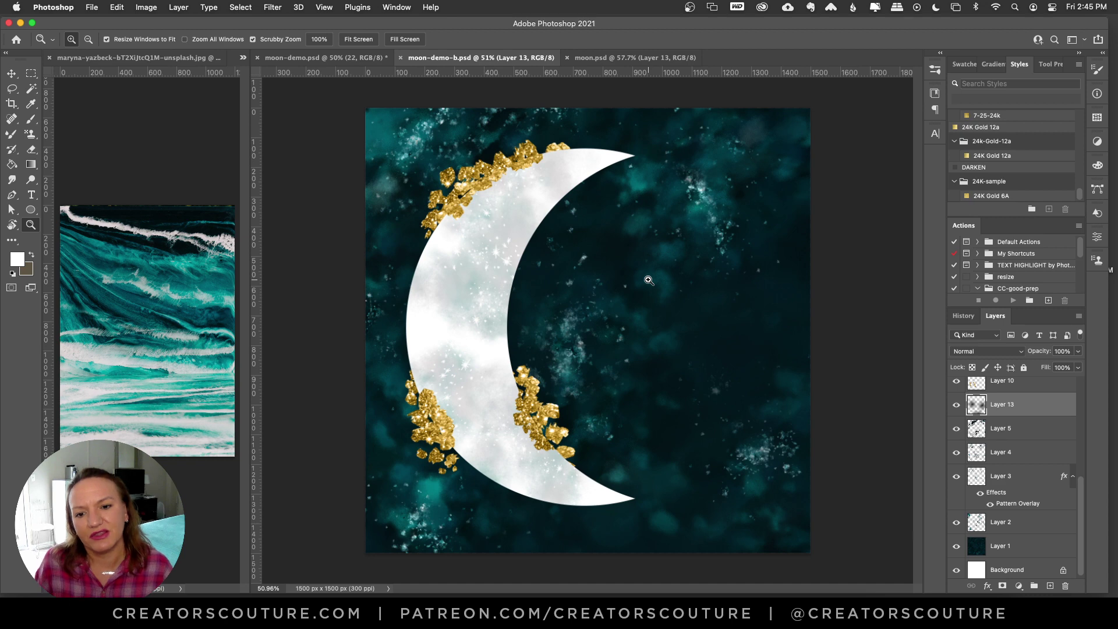
drag(624, 266, 745, 252)
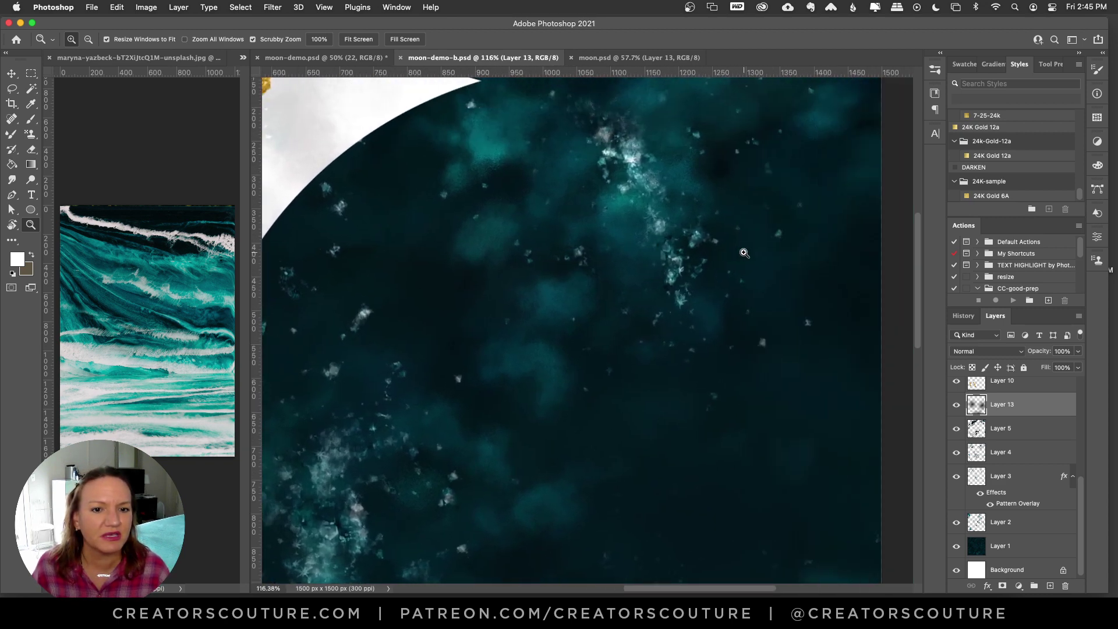
scroll(744, 253, left, 15)
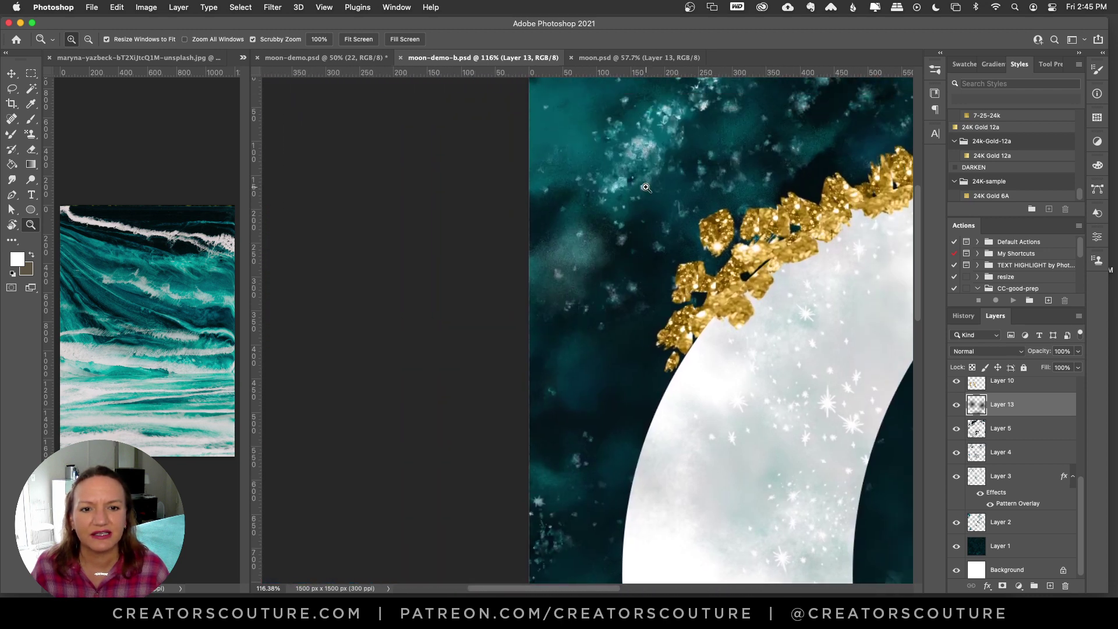
scroll(647, 187, down, 10)
scroll(646, 188, right, 2)
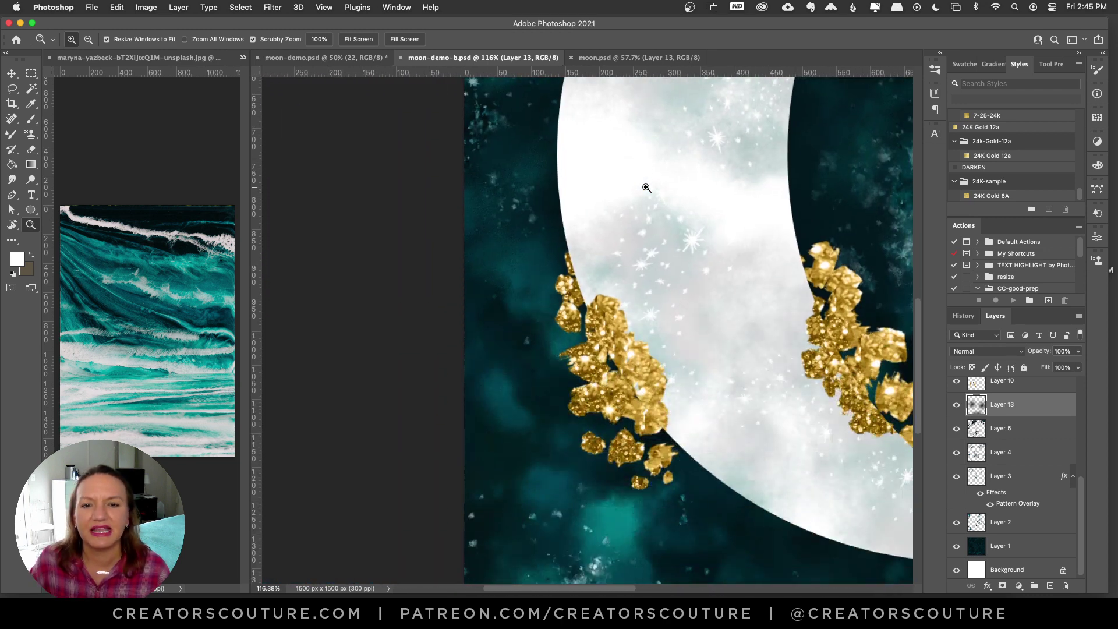
scroll(646, 187, down, 5)
scroll(647, 188, right, 1)
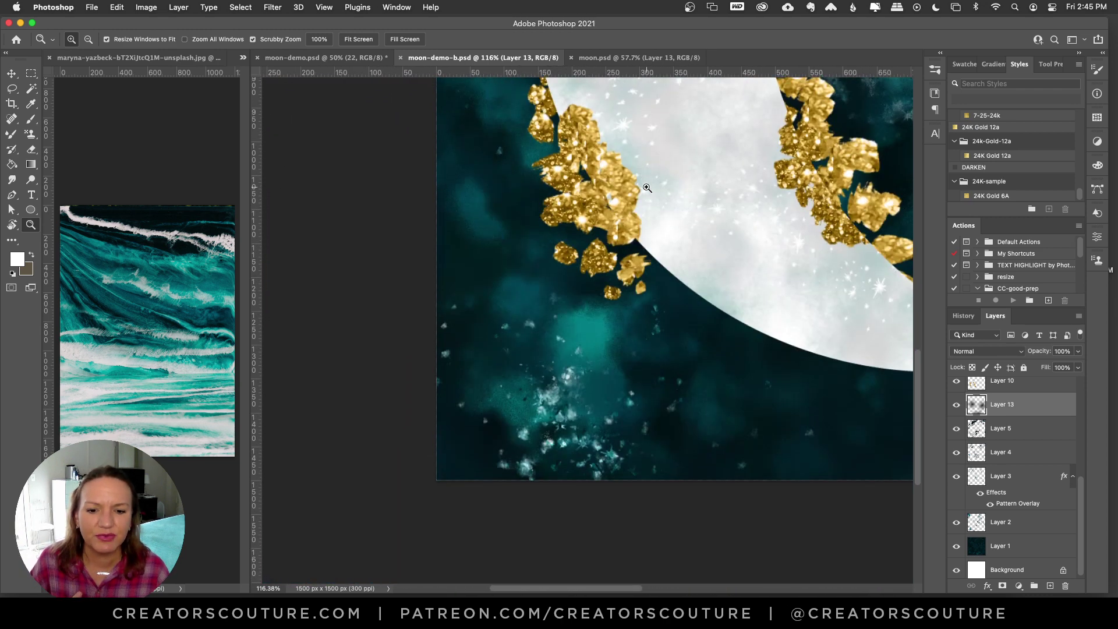
scroll(646, 187, up, 7)
scroll(646, 188, right, 4)
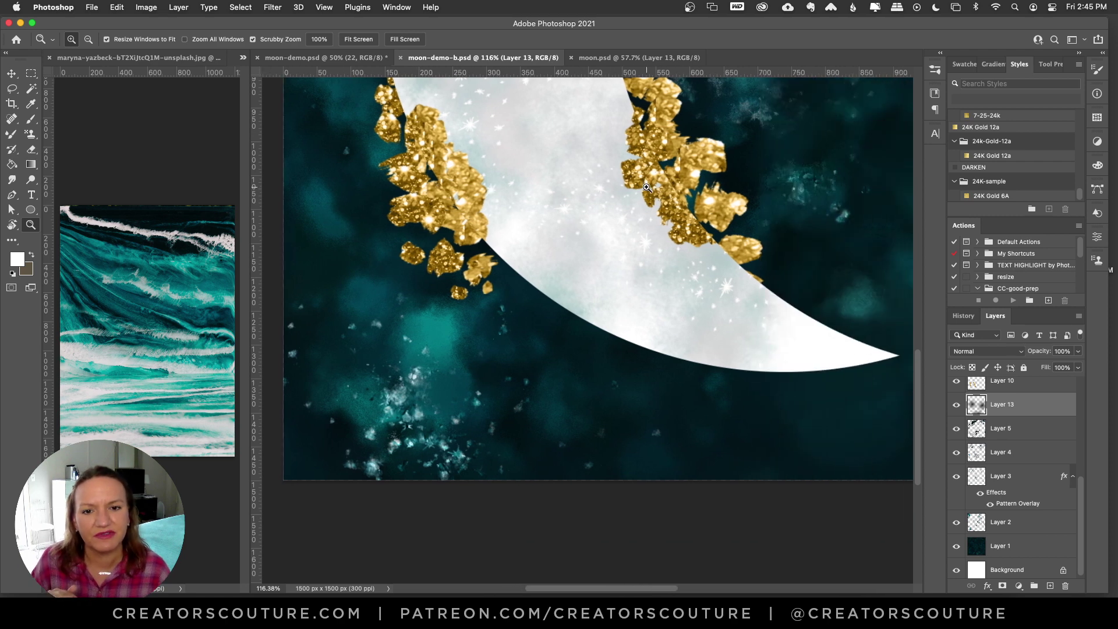
key(super+0)
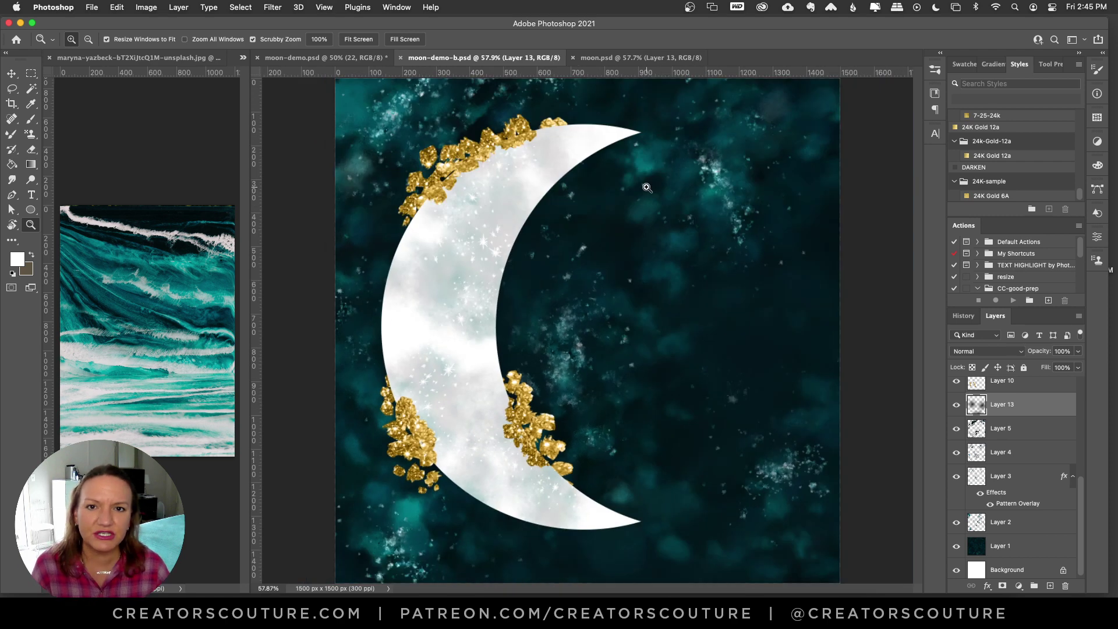
Examine the bean-shaped teal and gold painting in moon.psd and compare it with moon-demo.psd and moon-demo-b.psd
click(650, 58)
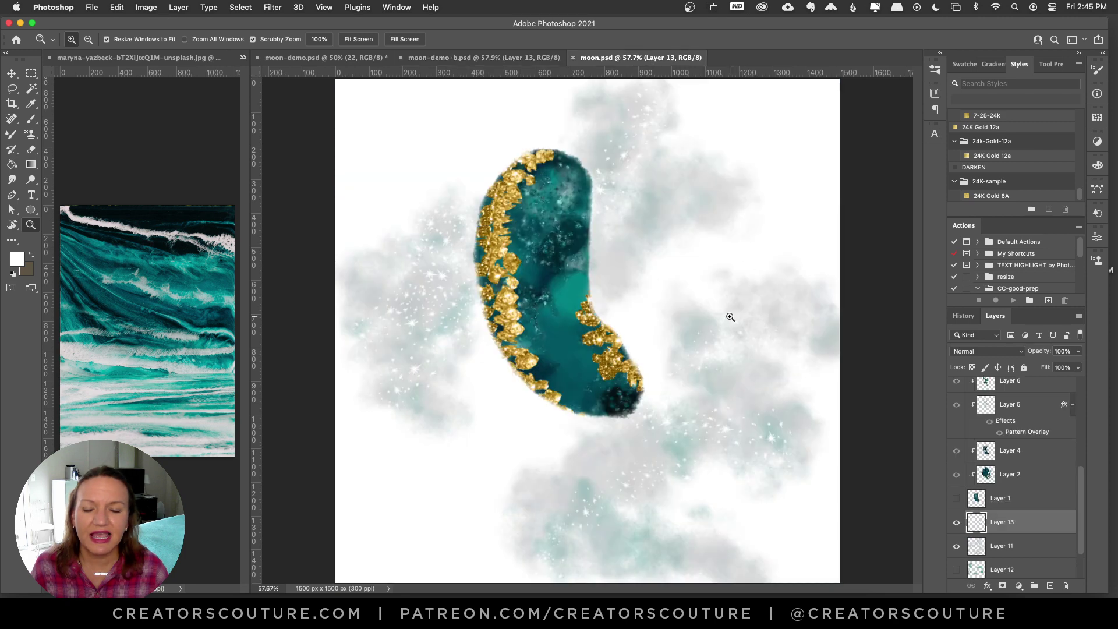
scroll(625, 259, up, 3)
scroll(637, 261, down, 1)
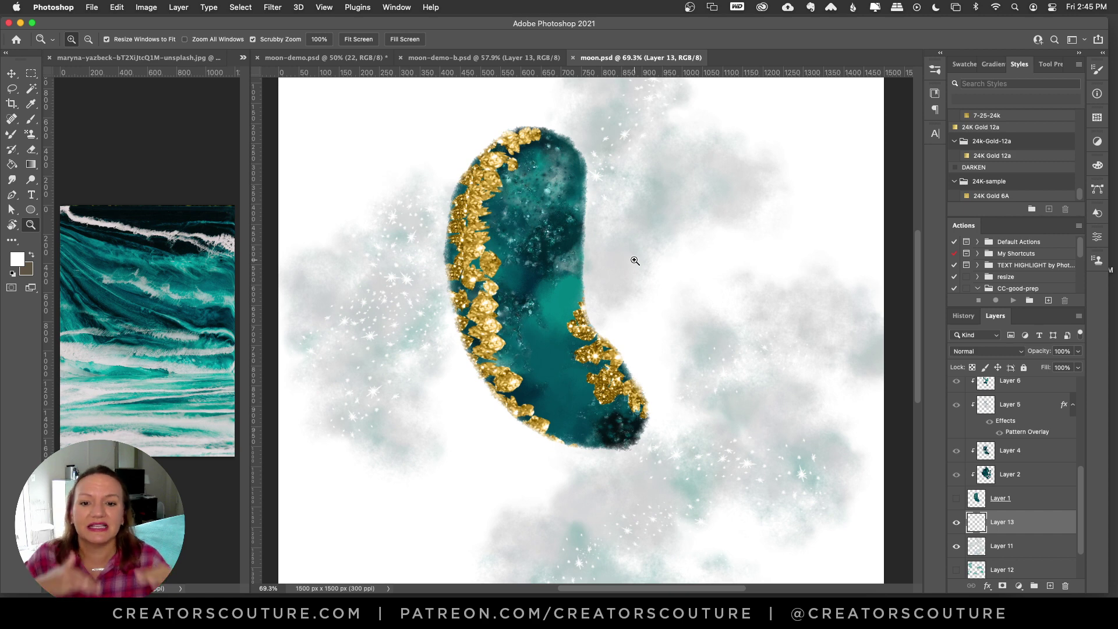
scroll(635, 260, up, 3)
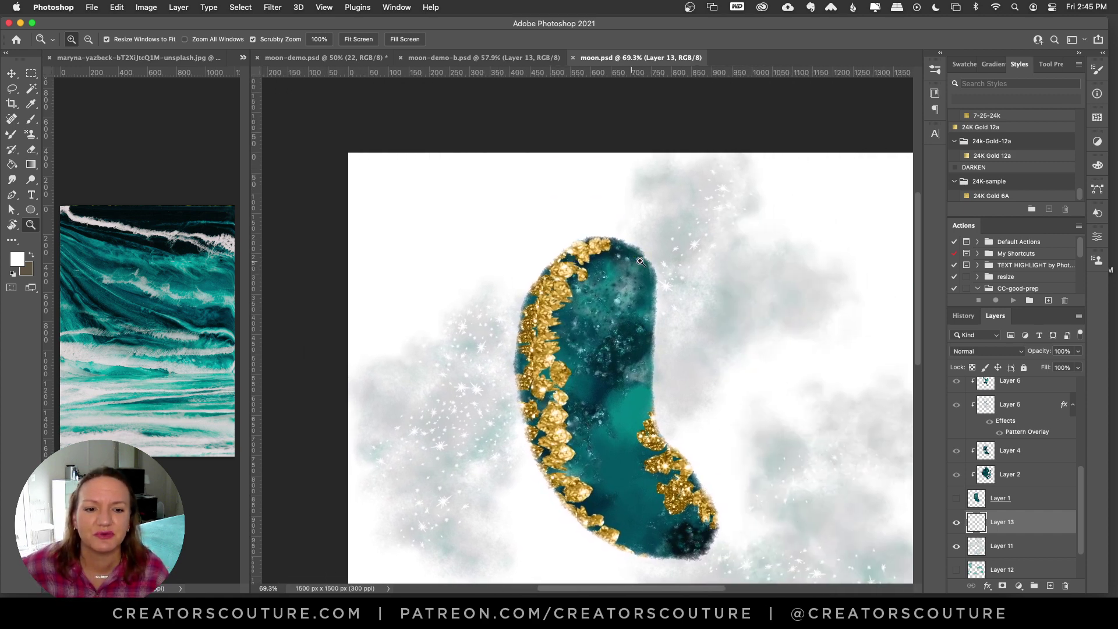
scroll(641, 261, down, 3)
scroll(640, 262, right, 3)
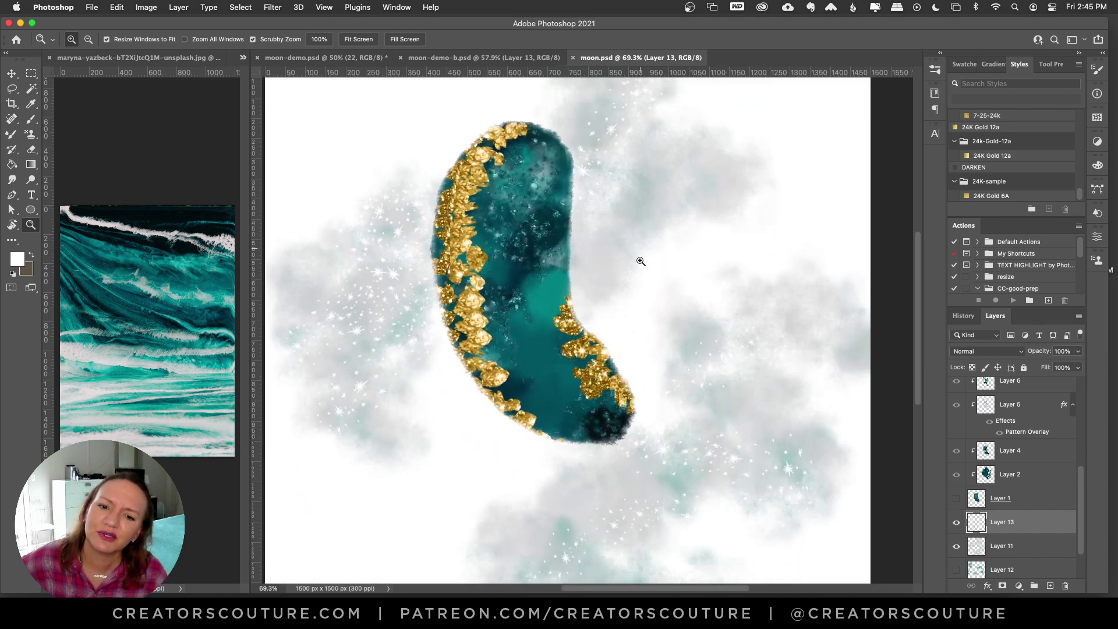
alt+click(640, 298)
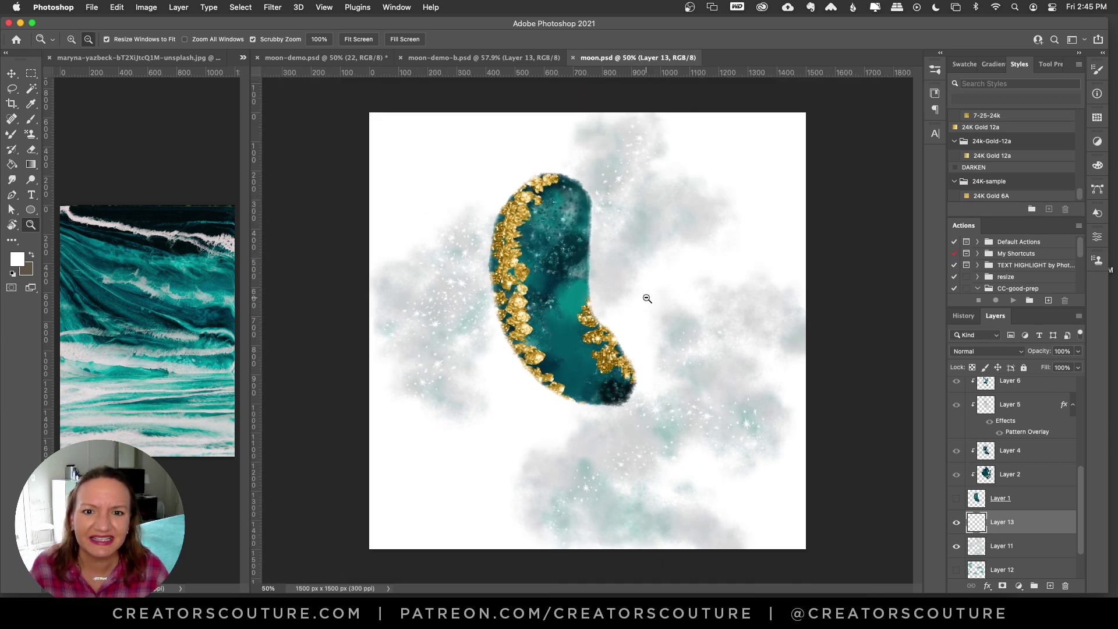
drag(648, 296, 659, 295)
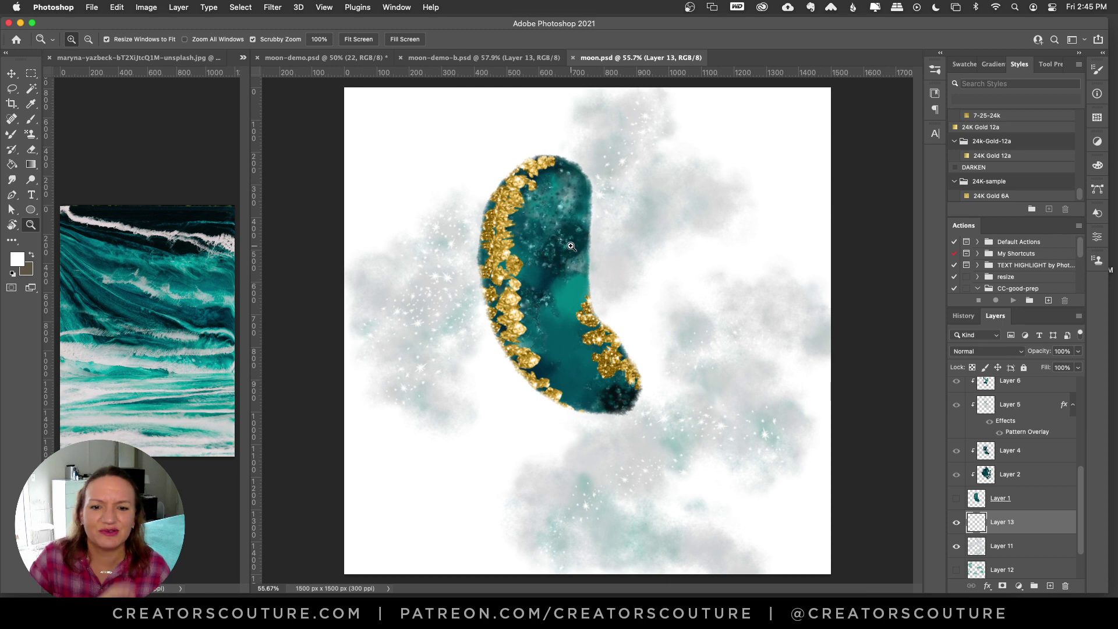
drag(568, 250, 600, 254)
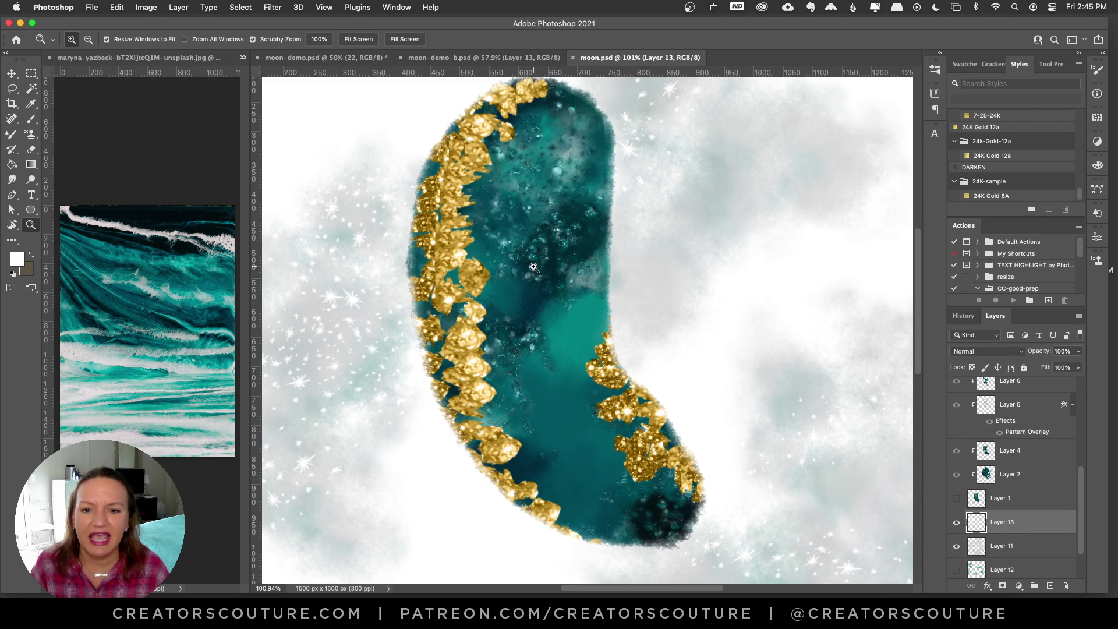
drag(536, 272, 515, 326)
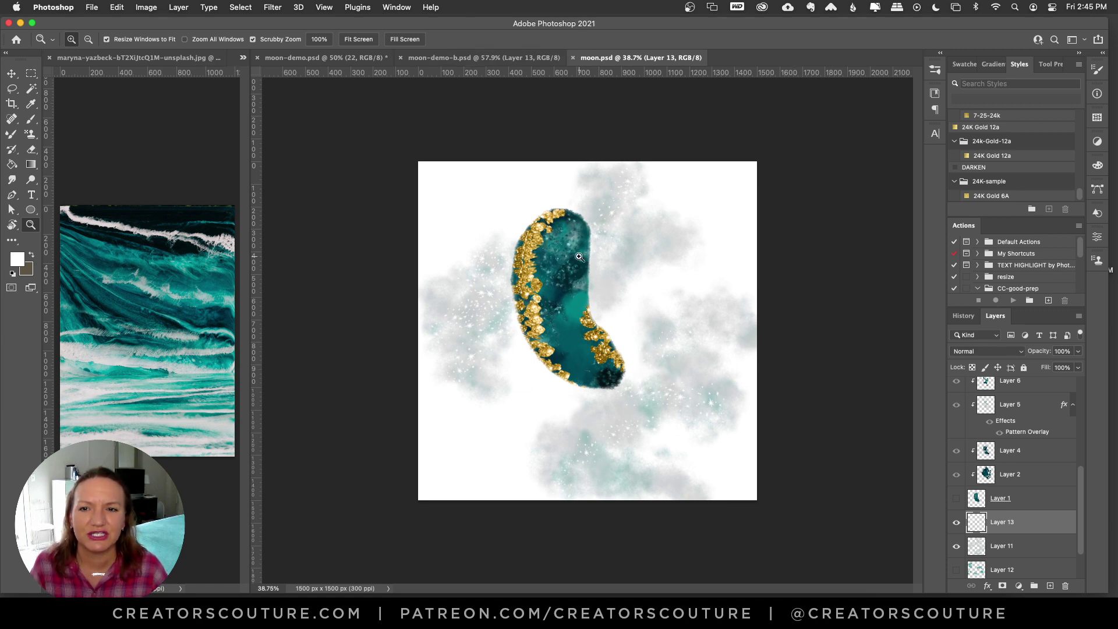
click(303, 58)
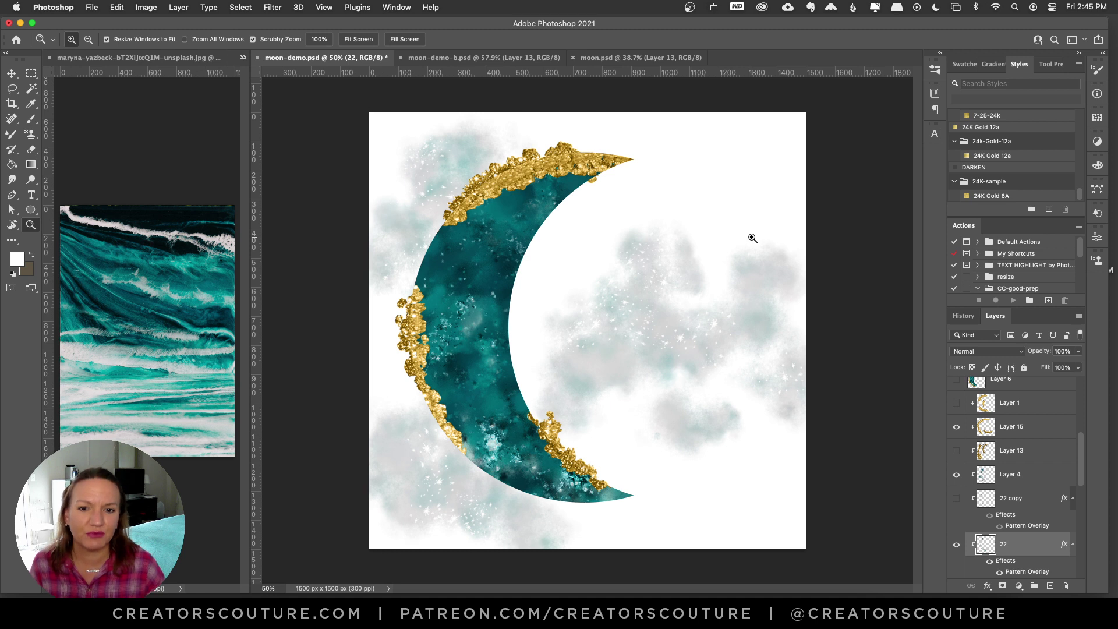
click(519, 58)
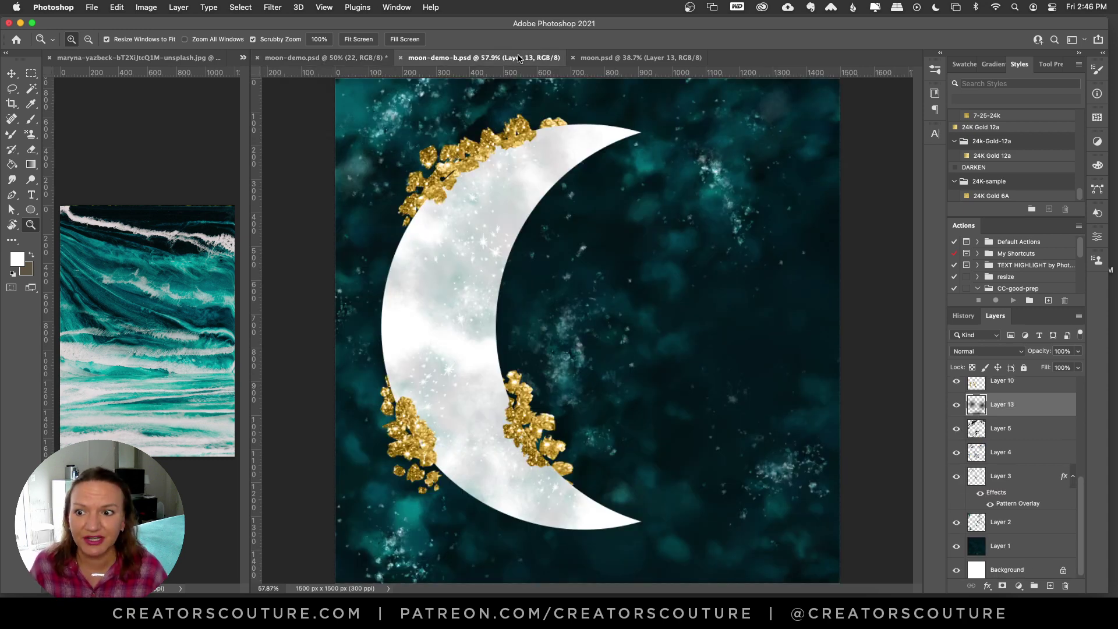
Enlarge the teal wave photo beside the moon artwork by widening its pane, keeping the whole image width in view
click(145, 60)
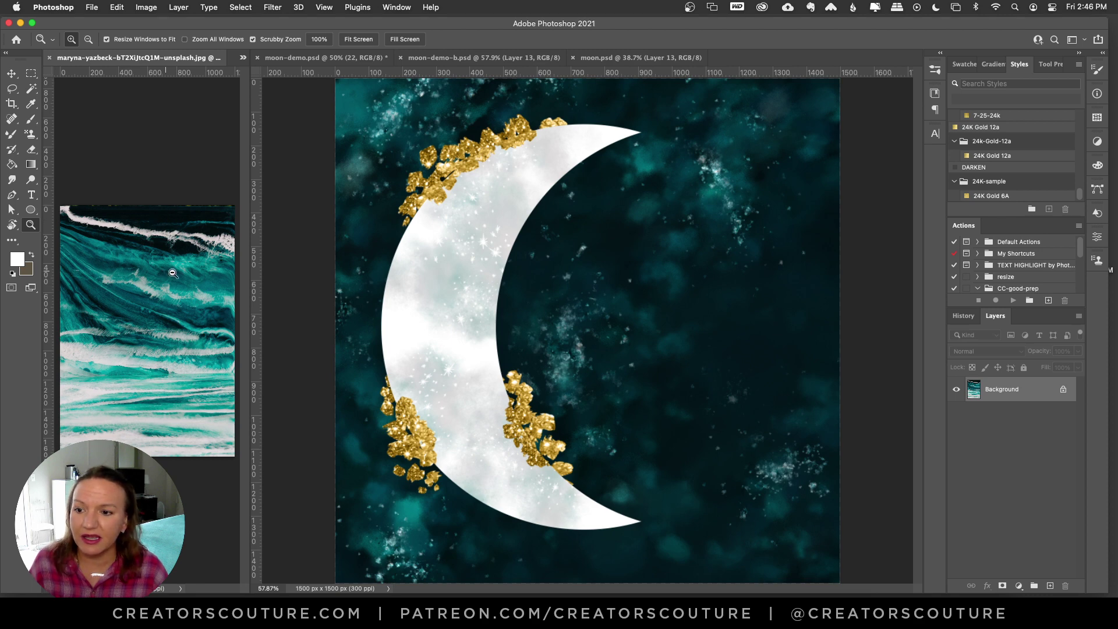
drag(169, 271, 349, 250)
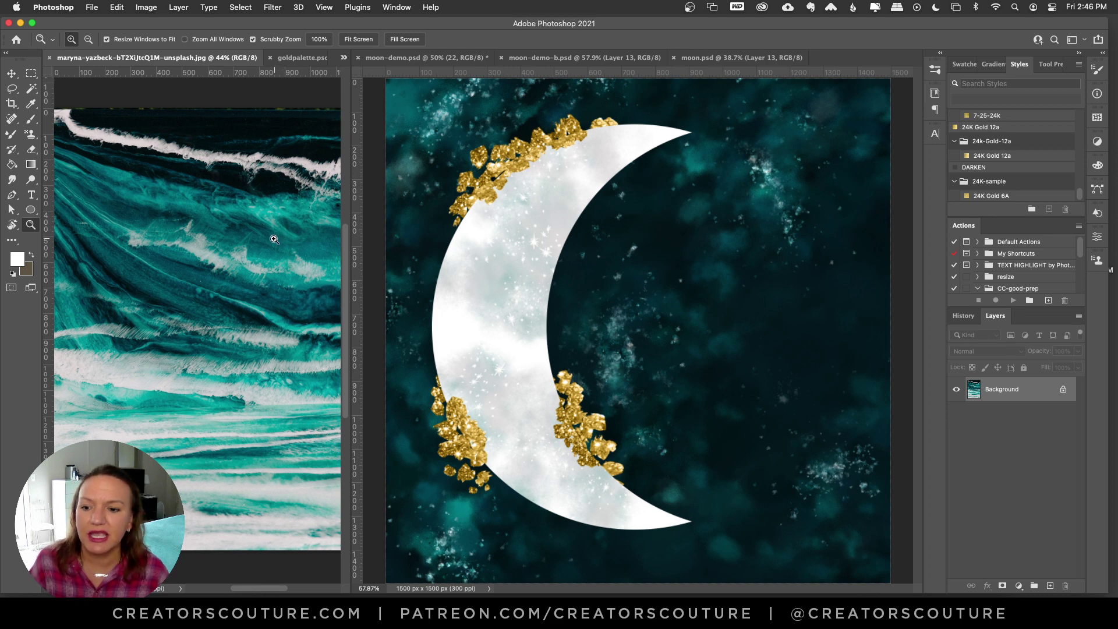
scroll(282, 235, up, 2)
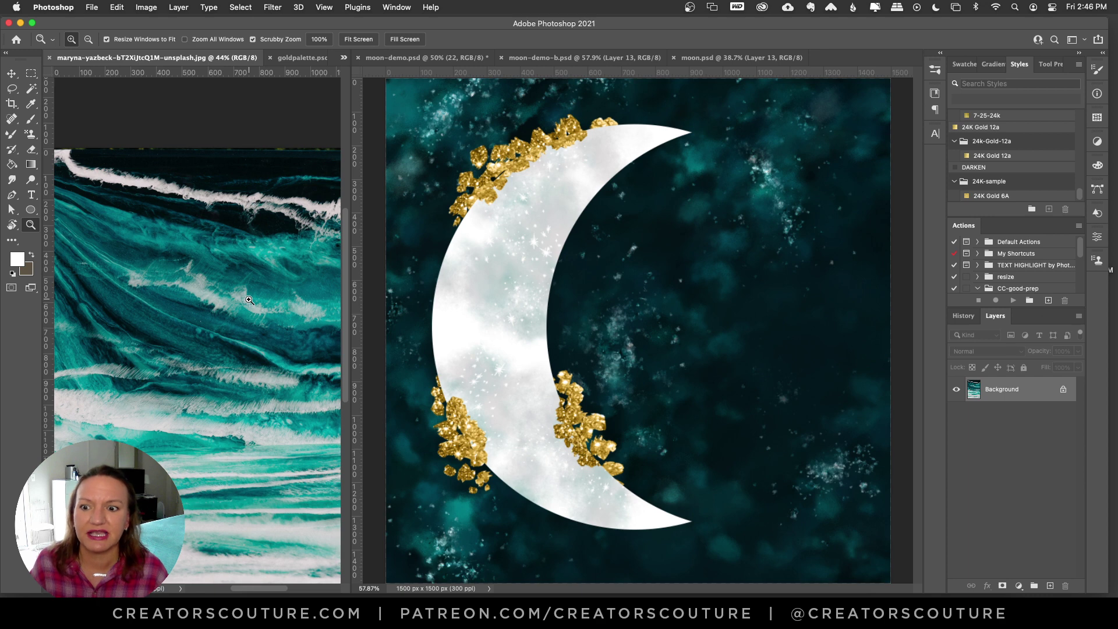
scroll(249, 300, down, 2)
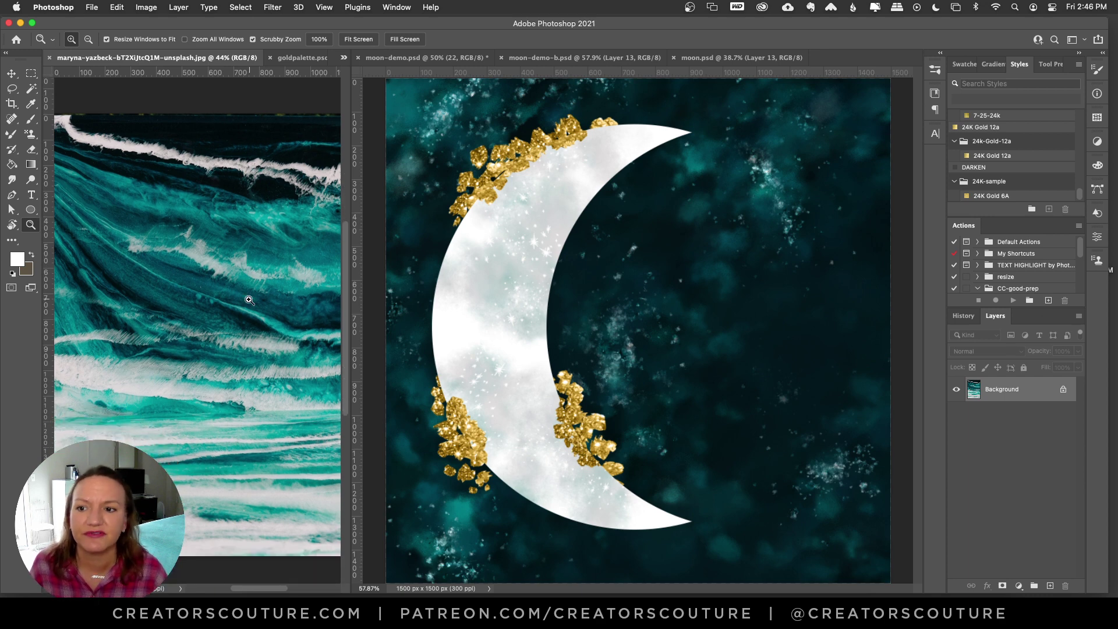
alt+click(240, 267)
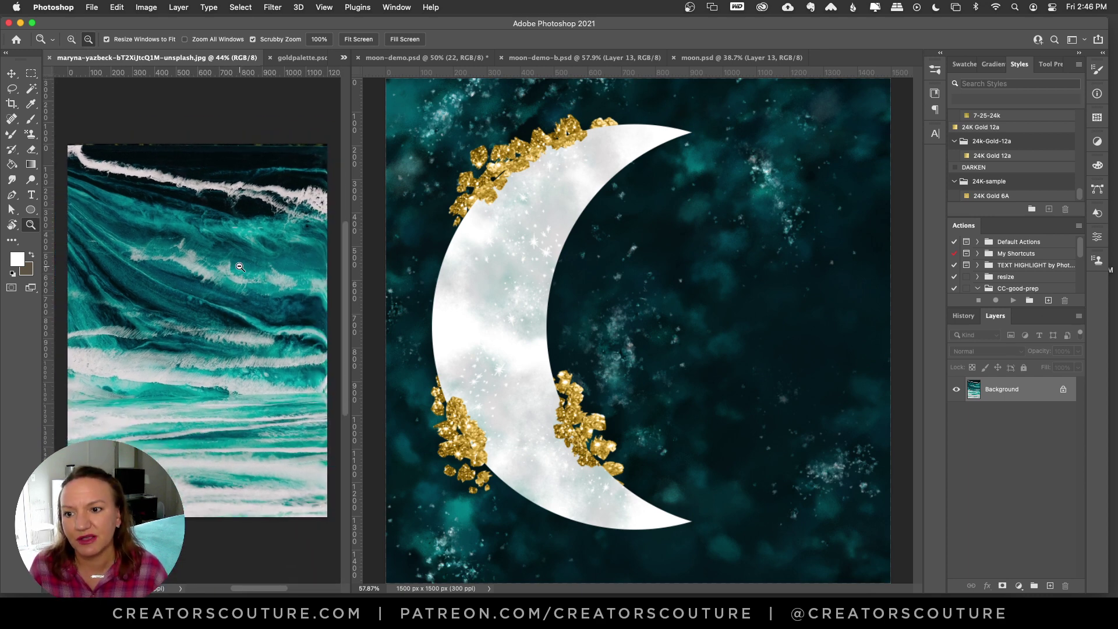
Activate the Rectangular Marquee tool, with moon-demo.psd displayed beside the teal wave photo and the photo as the active document
click(36, 75)
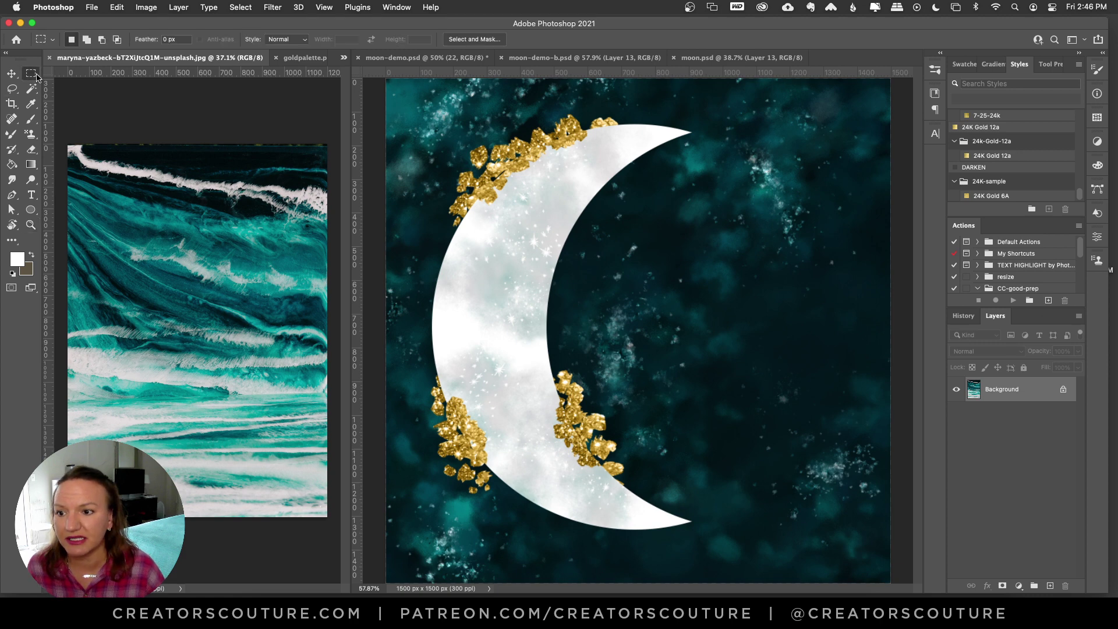
click(443, 58)
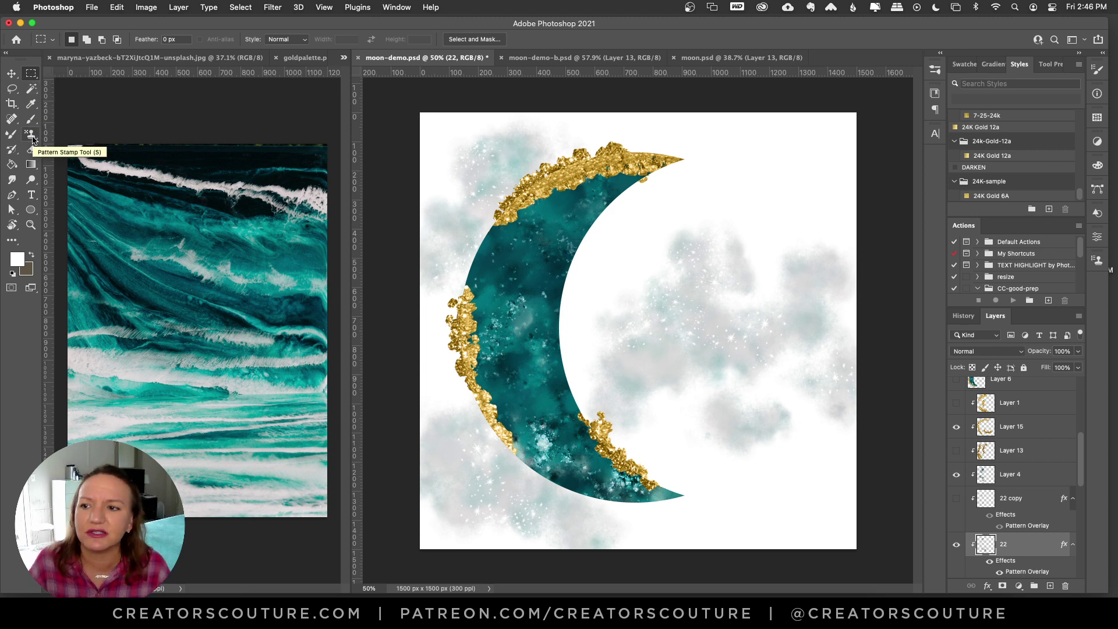
click(136, 243)
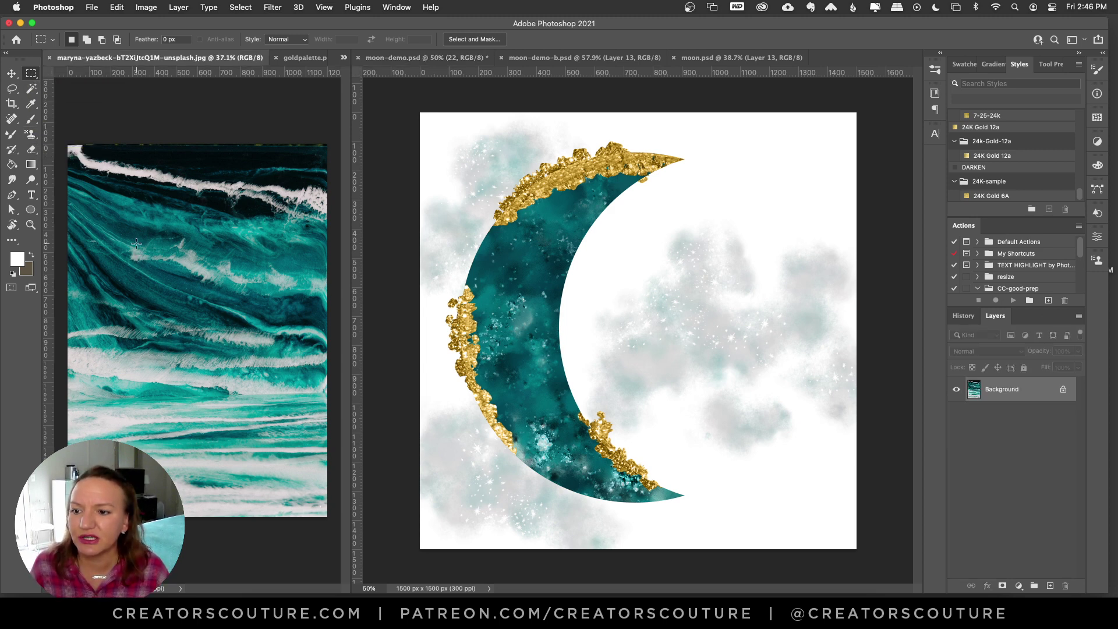
drag(93, 189, 120, 234)
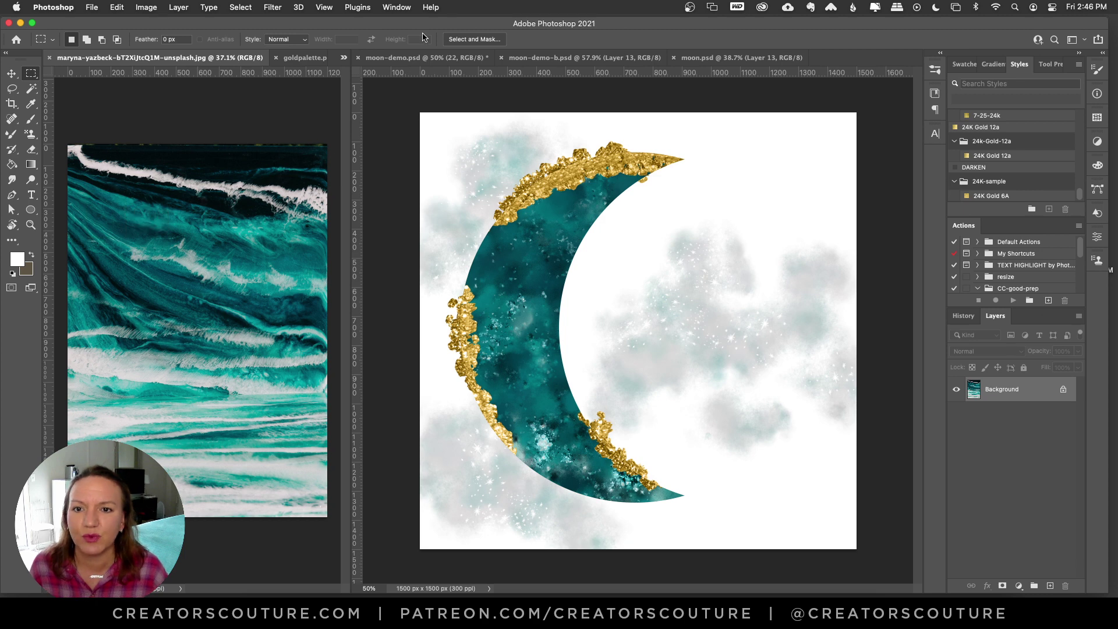
drag(104, 186, 173, 280)
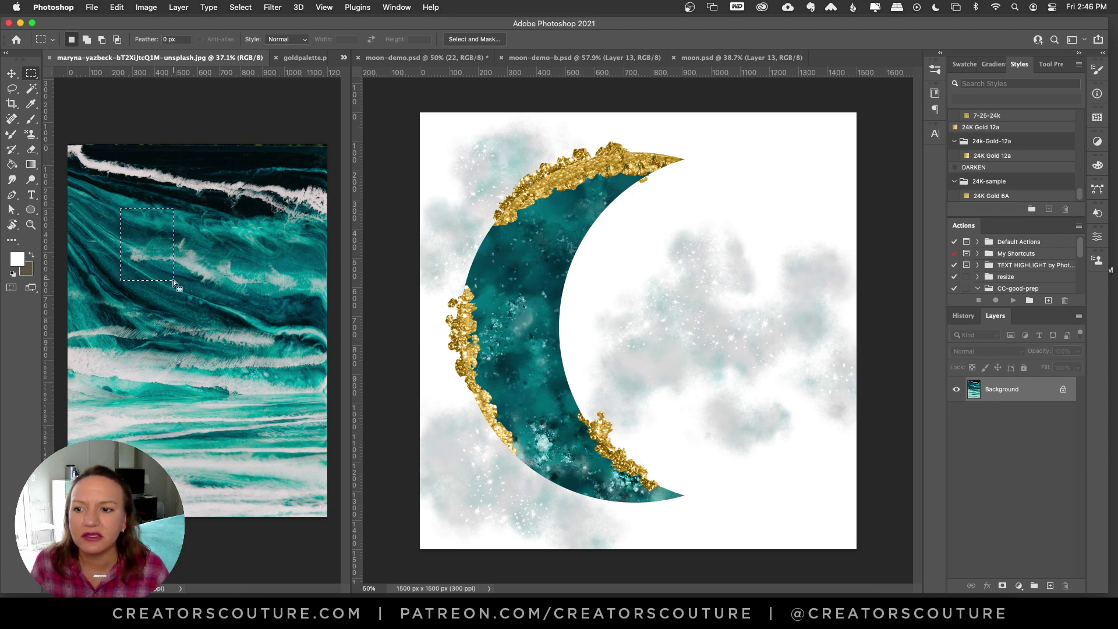
click(147, 305)
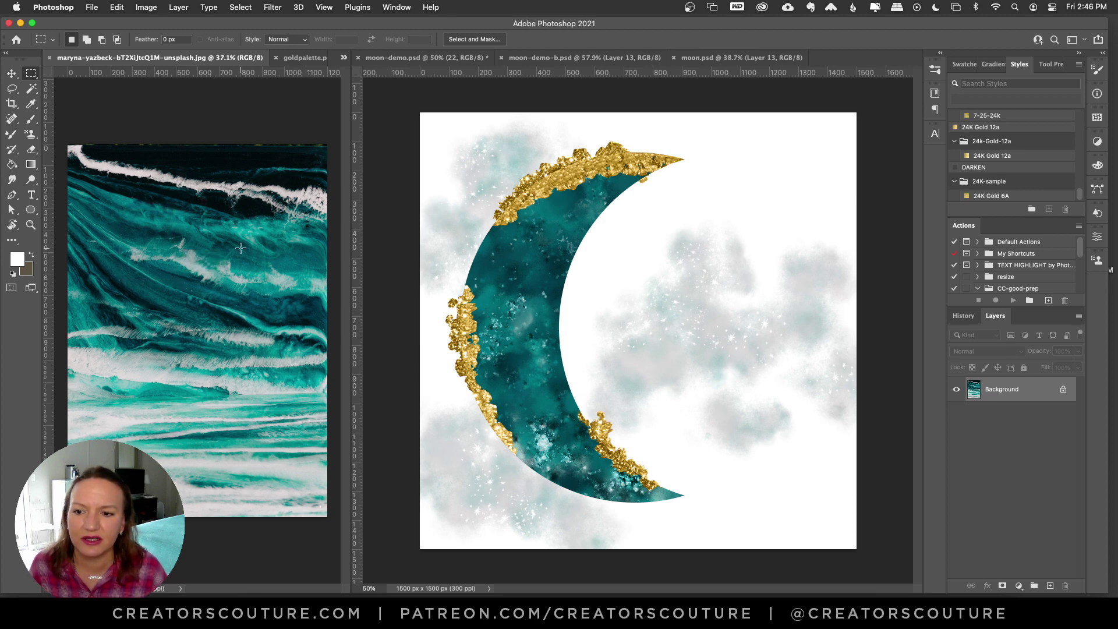
drag(240, 248, 286, 294)
click(202, 239)
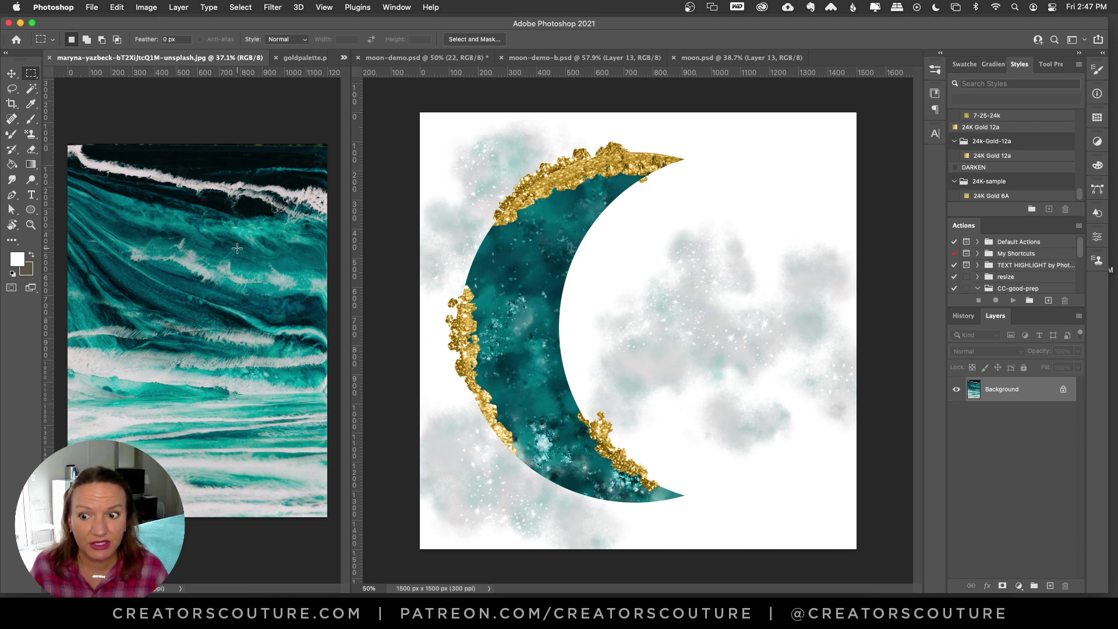
Select a small rectangle in the middle of the wave photo, open Define Pattern for it, cancel and deselect
drag(237, 248, 279, 296)
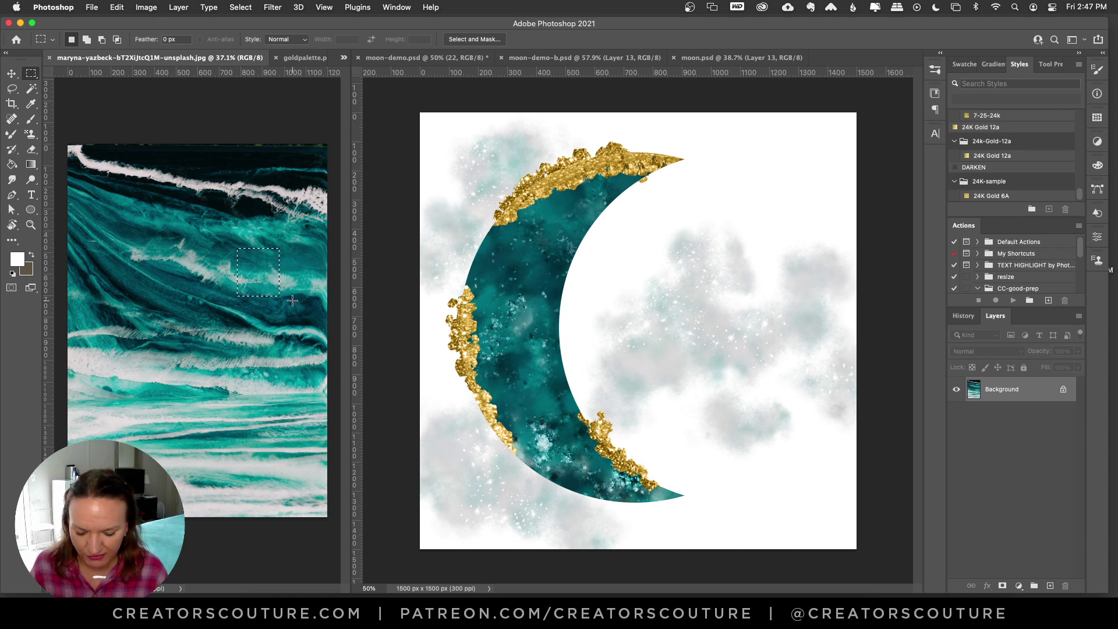
click(119, 7)
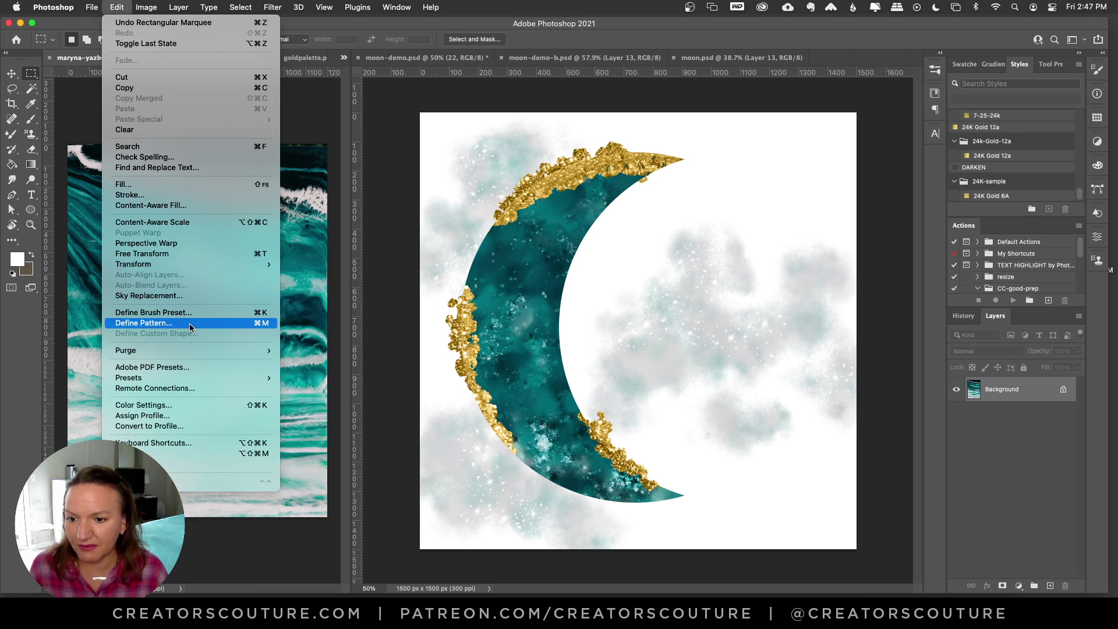
click(147, 7)
key(super+m)
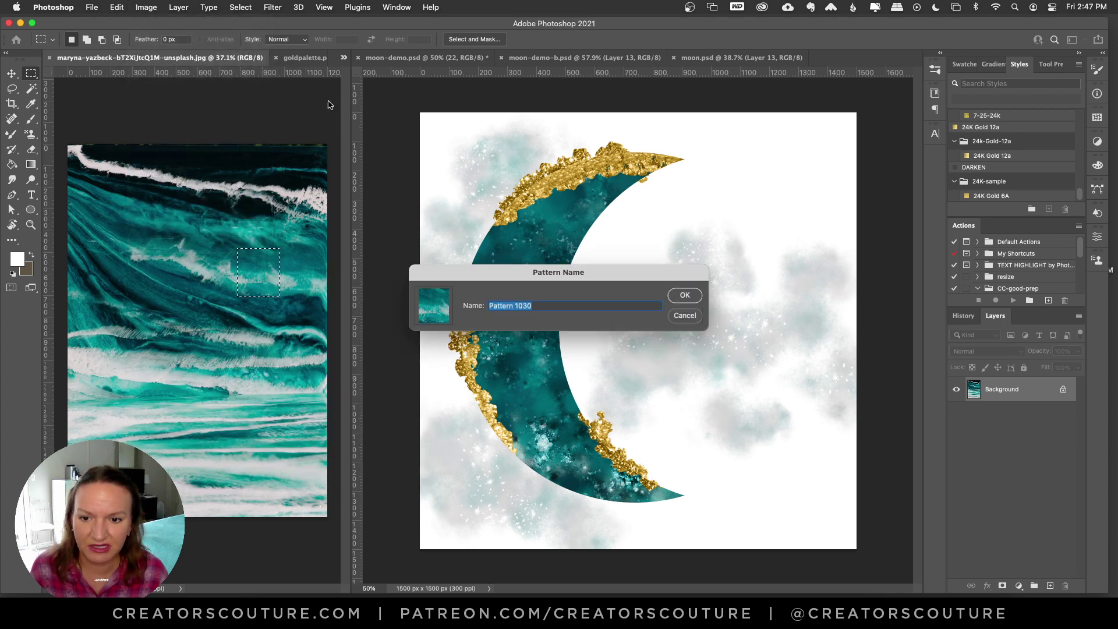
click(684, 315)
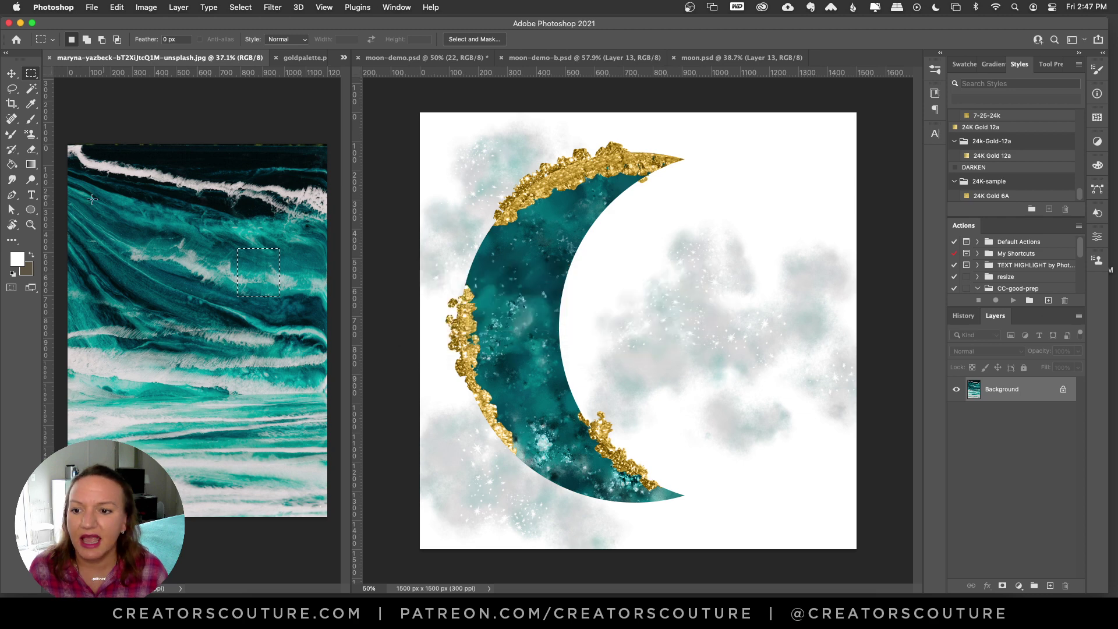
click(162, 199)
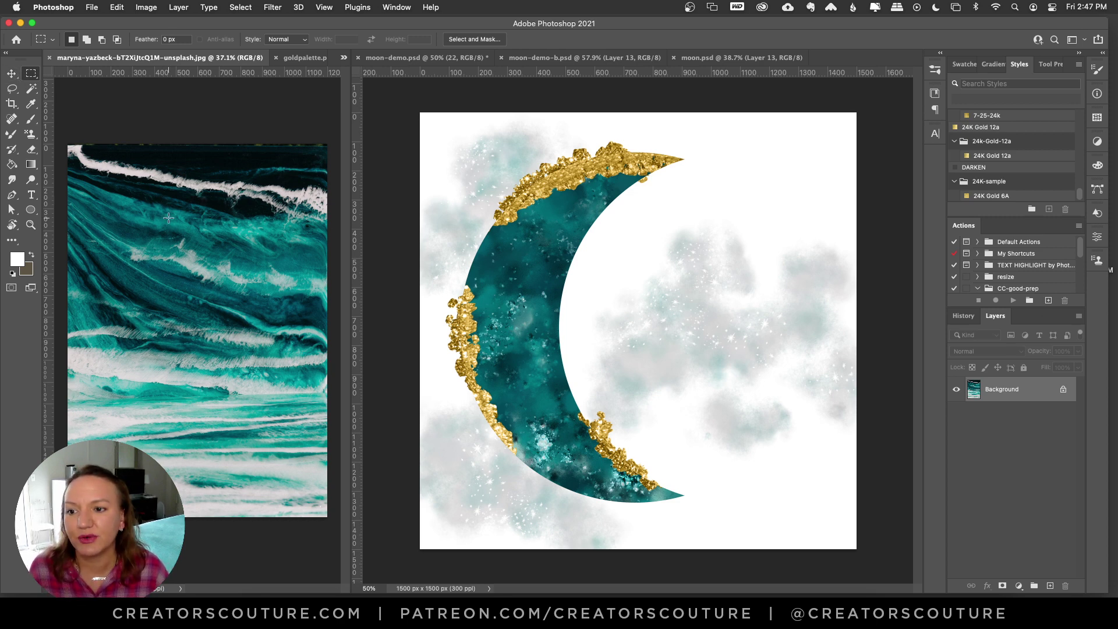
Examine the saved teal wave swatches in the Moon-Palettes pattern group
click(1097, 117)
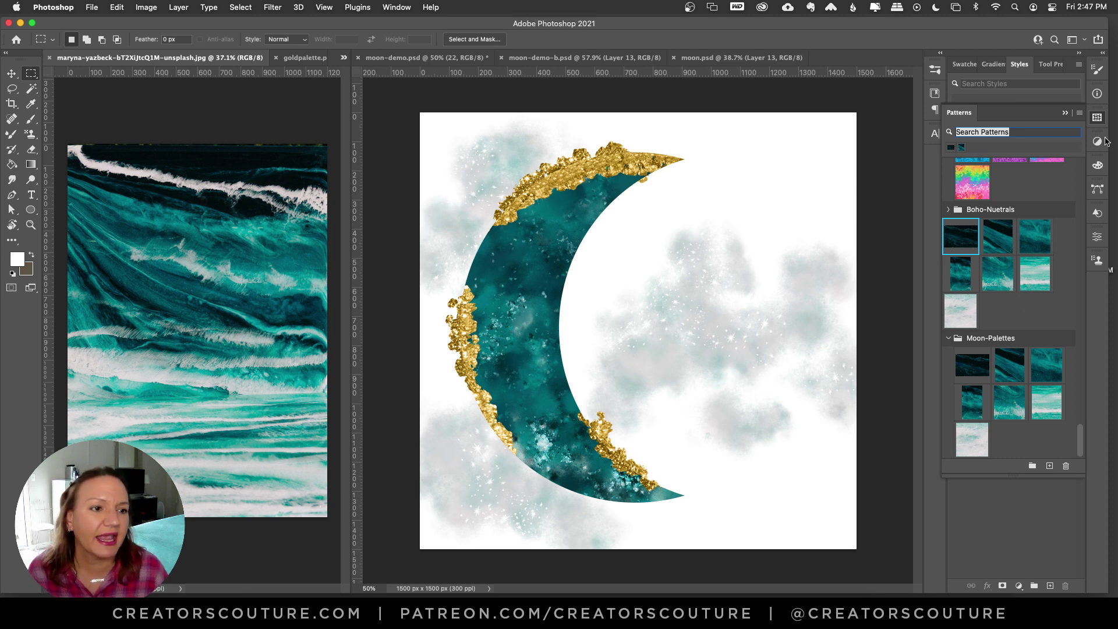
click(1096, 118)
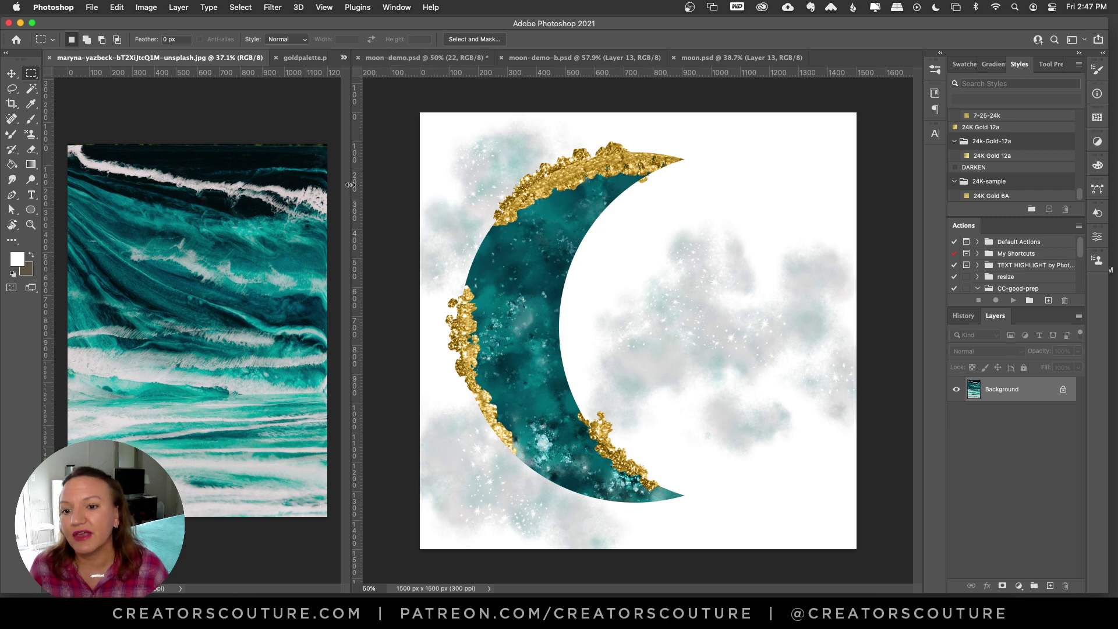
Narrow the wave photo's pane and make moon-demo.psd the active document with the Move tool selected
drag(351, 185, 244, 196)
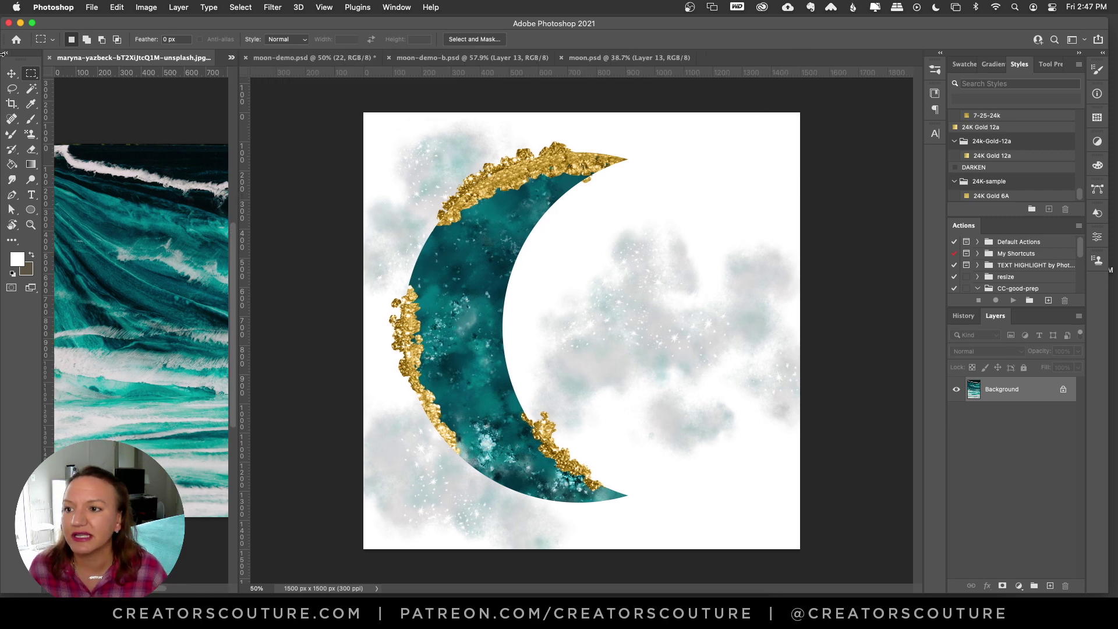
click(11, 72)
click(300, 58)
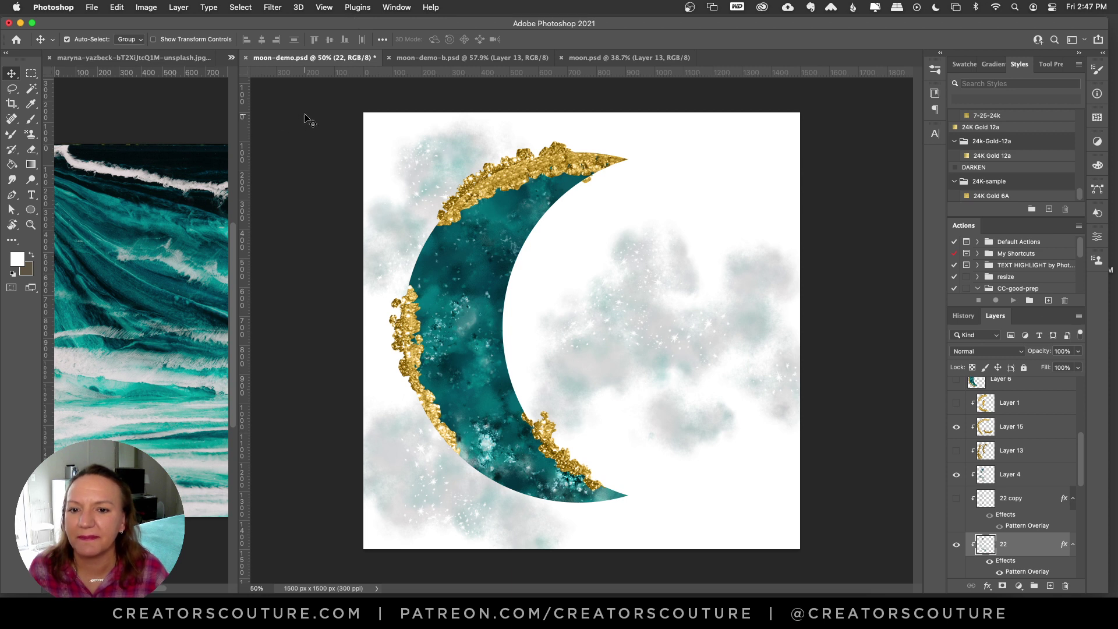
Hide the upper moon detail layers in moon-demo.psd: Layer 15, Layer 4 and layer 22
click(497, 266)
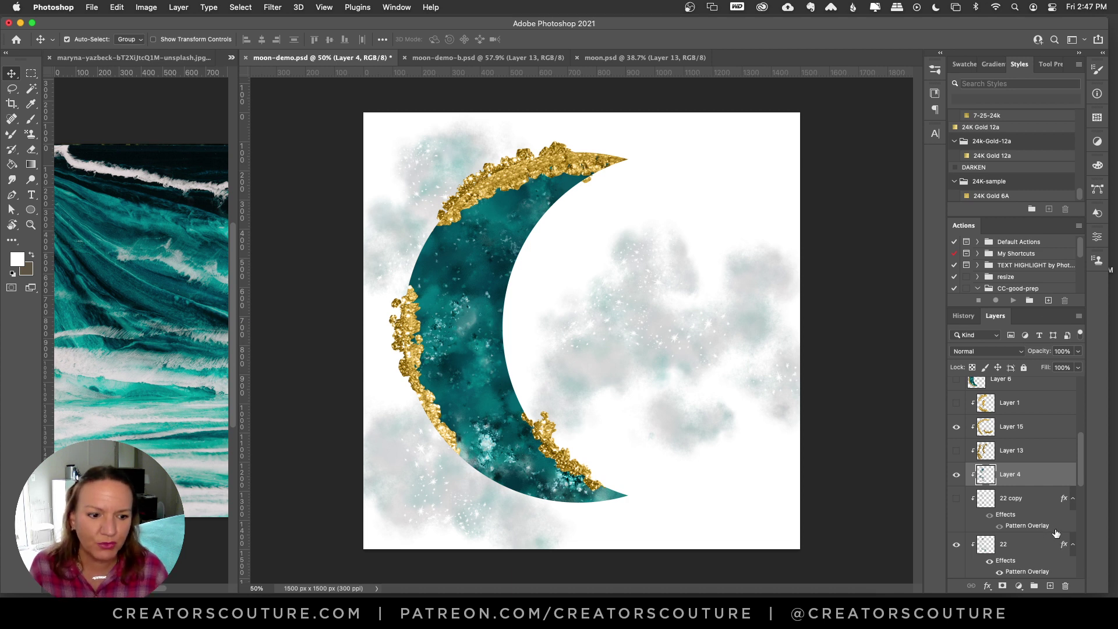
click(953, 429)
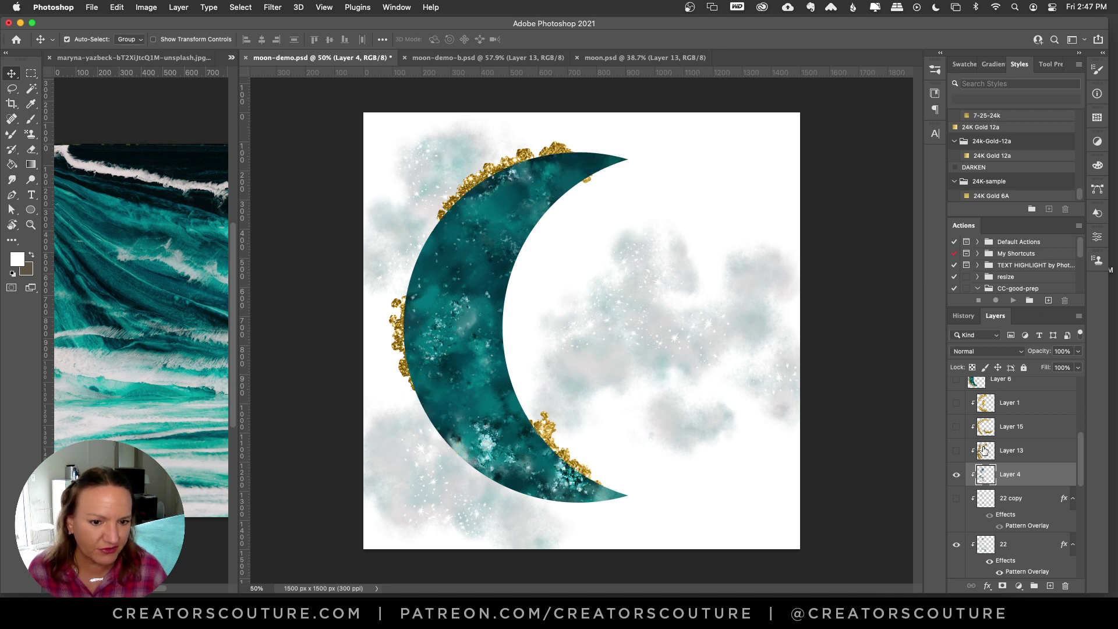
scroll(984, 448, down, 3)
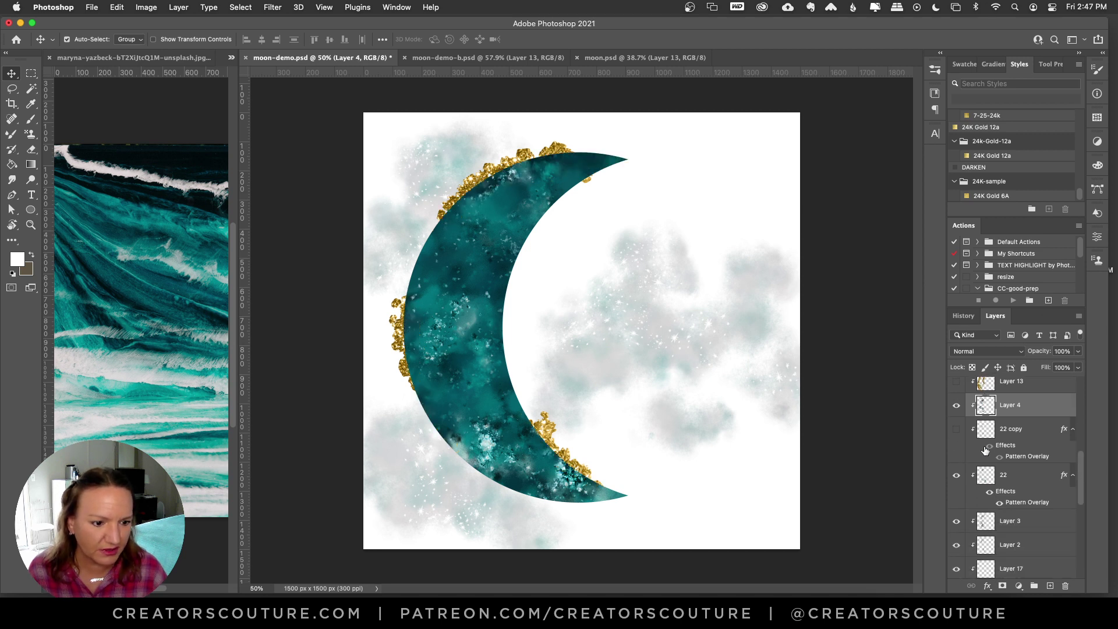
click(956, 406)
click(956, 406)
click(956, 406)
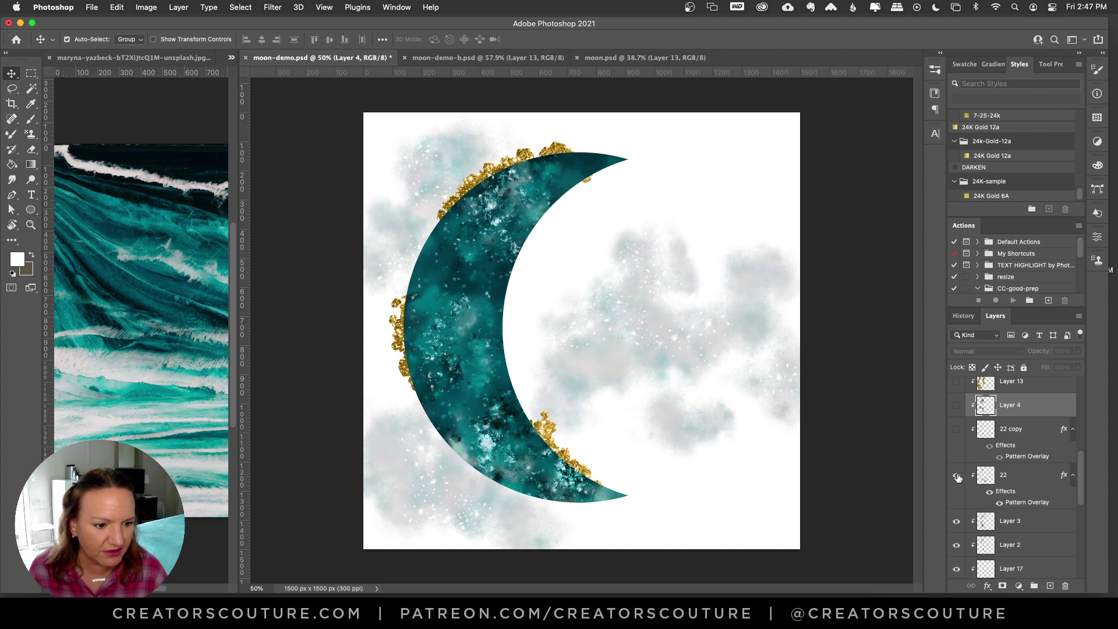
click(956, 476)
Hide Layer 3, Layer 2 and Layer 17, and check the grey moon shape by briefly hiding layer 19
scroll(979, 517, down, 3)
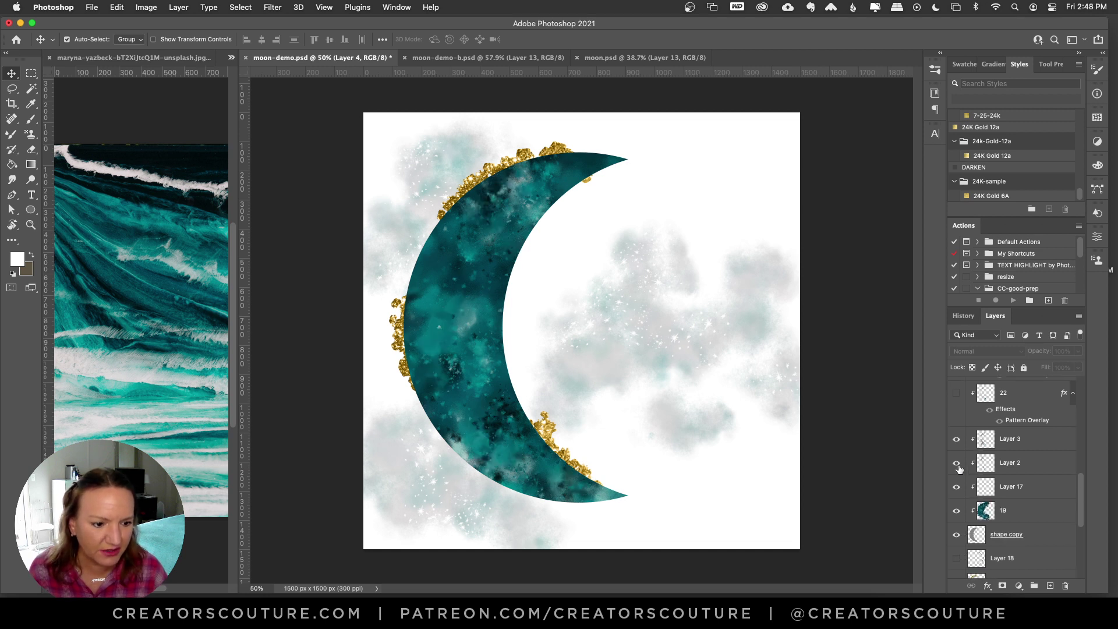
click(955, 440)
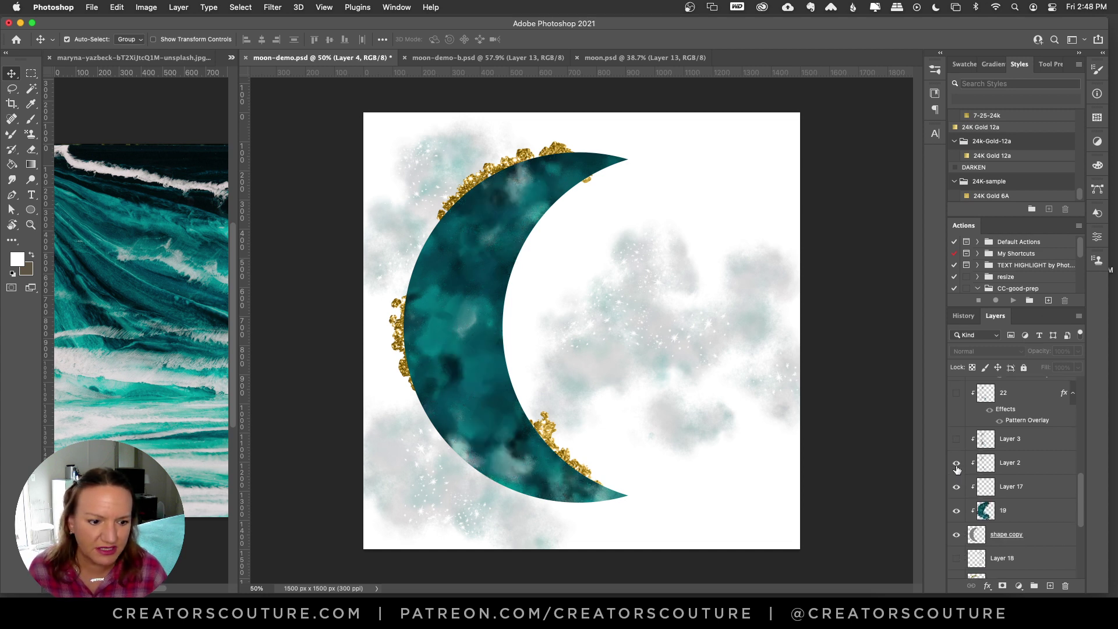
click(956, 464)
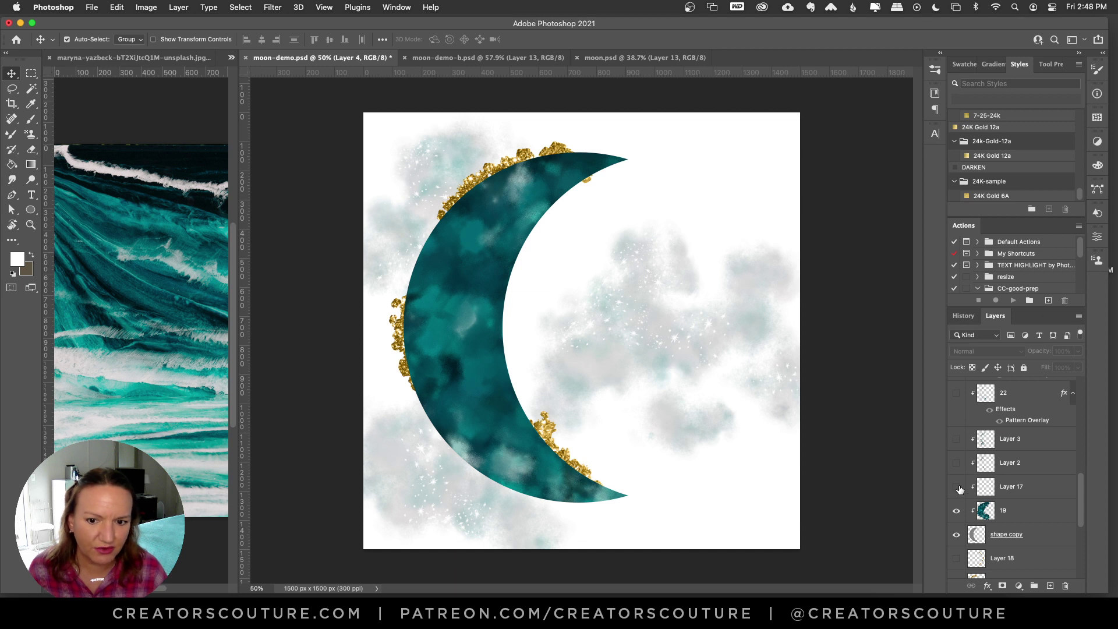
click(956, 511)
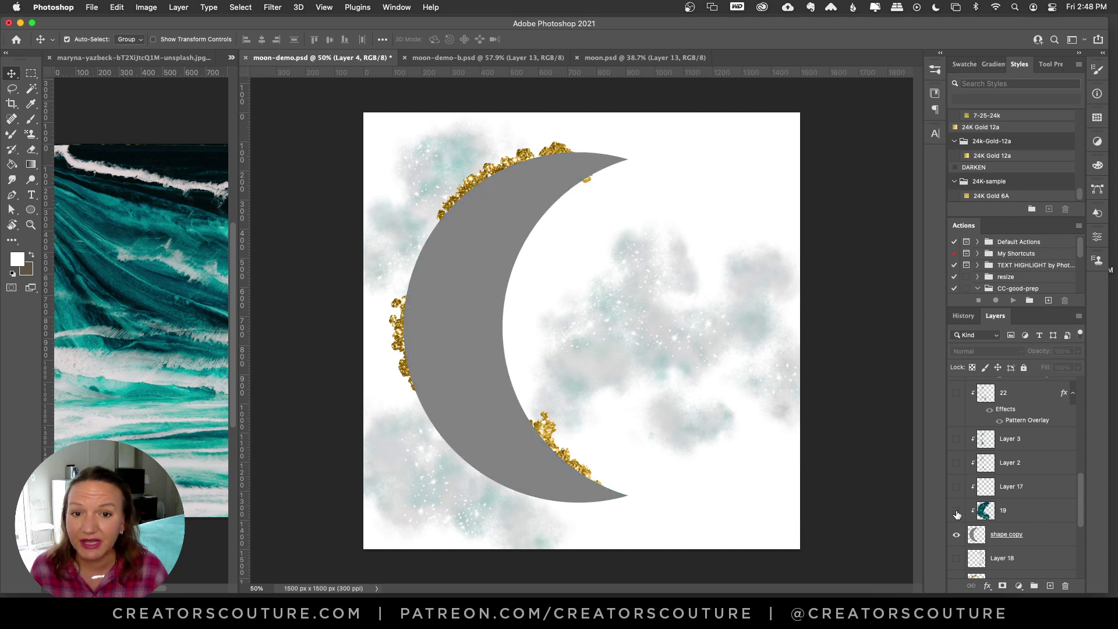
click(956, 510)
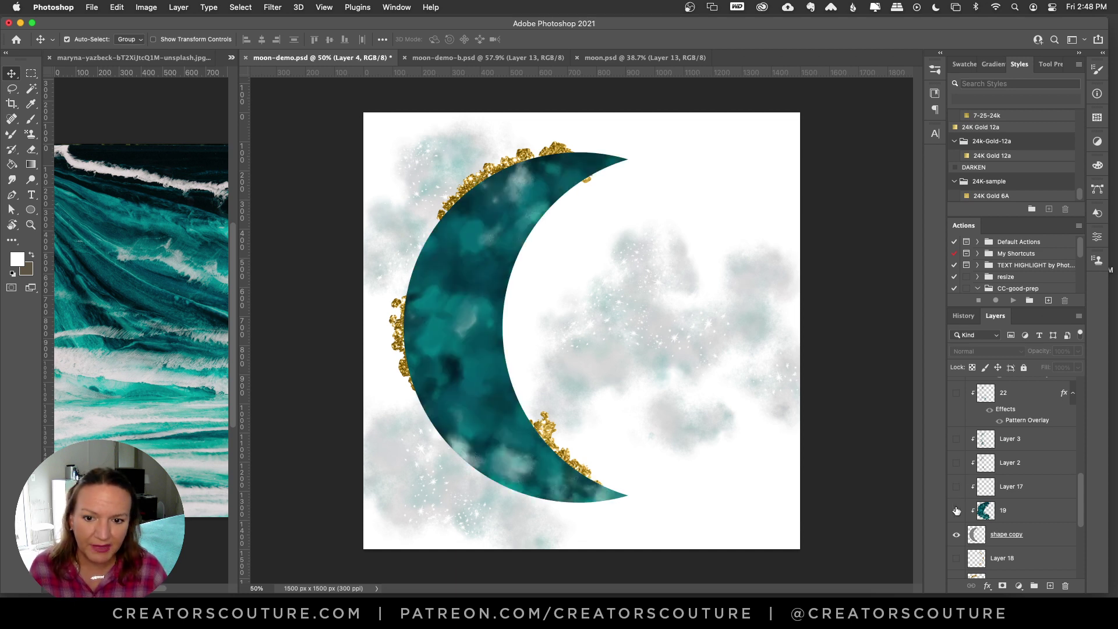
Add a new layer directly above layer 19 and activate the Pattern Stamp tool
click(1012, 514)
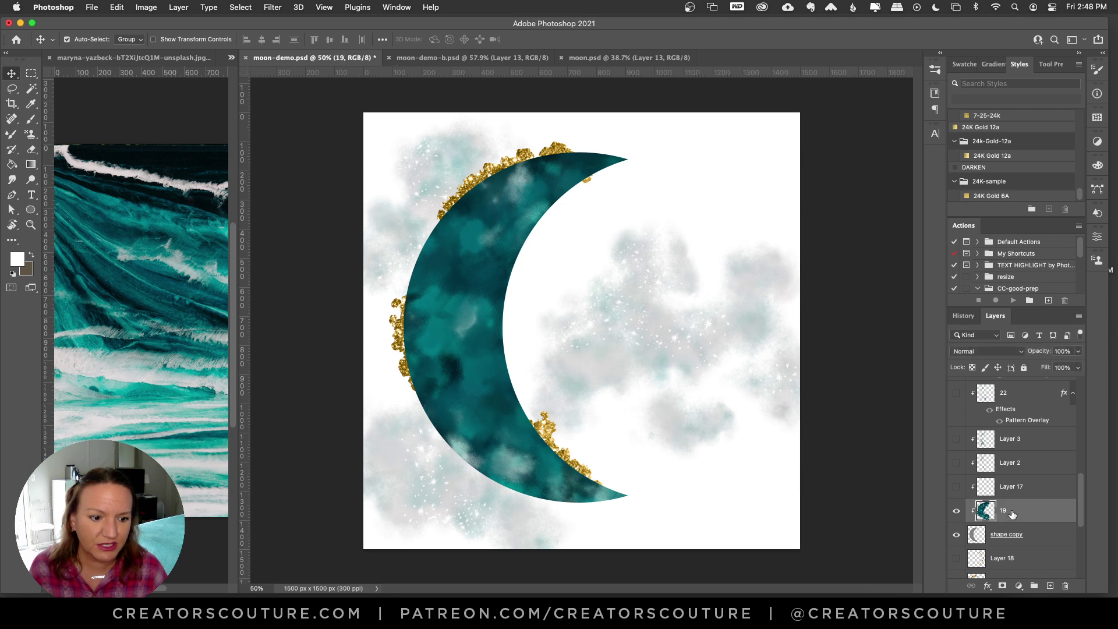
click(1050, 585)
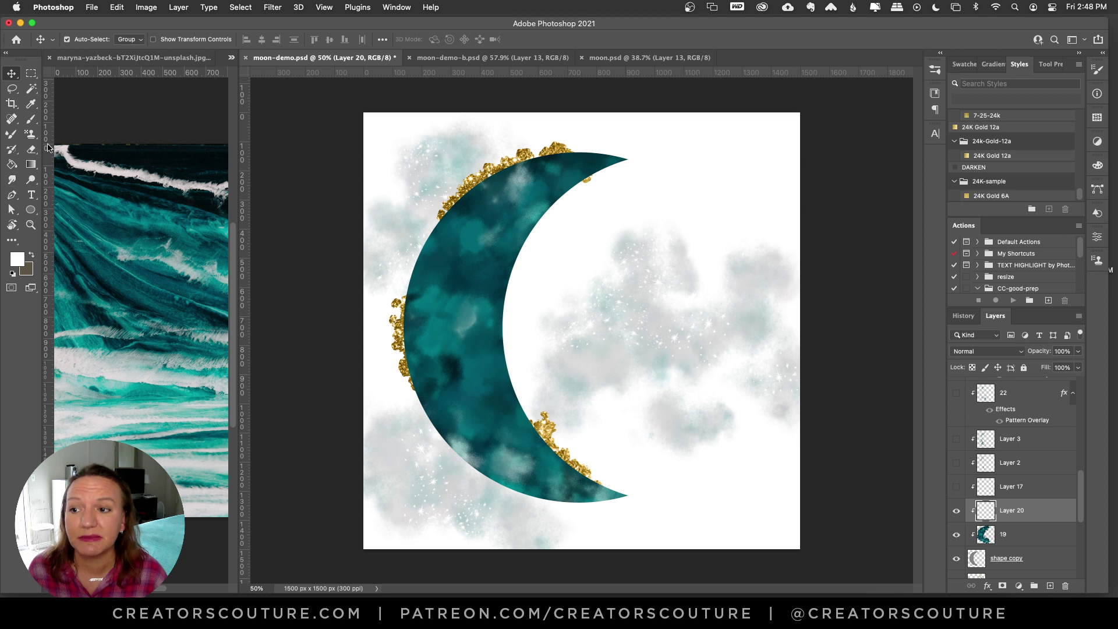
click(31, 134)
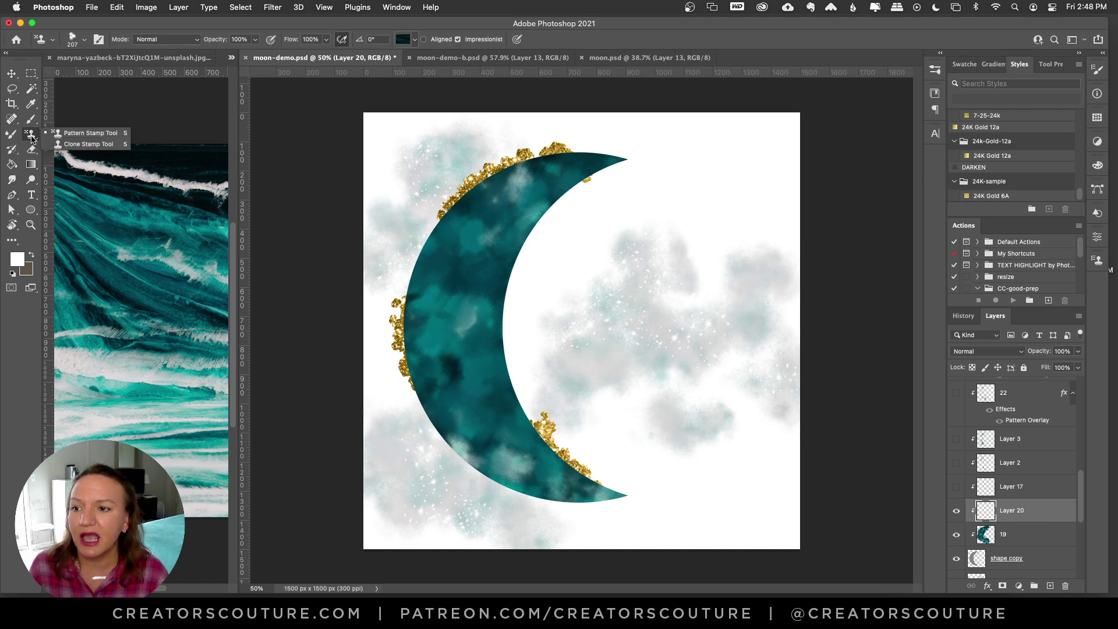
click(92, 134)
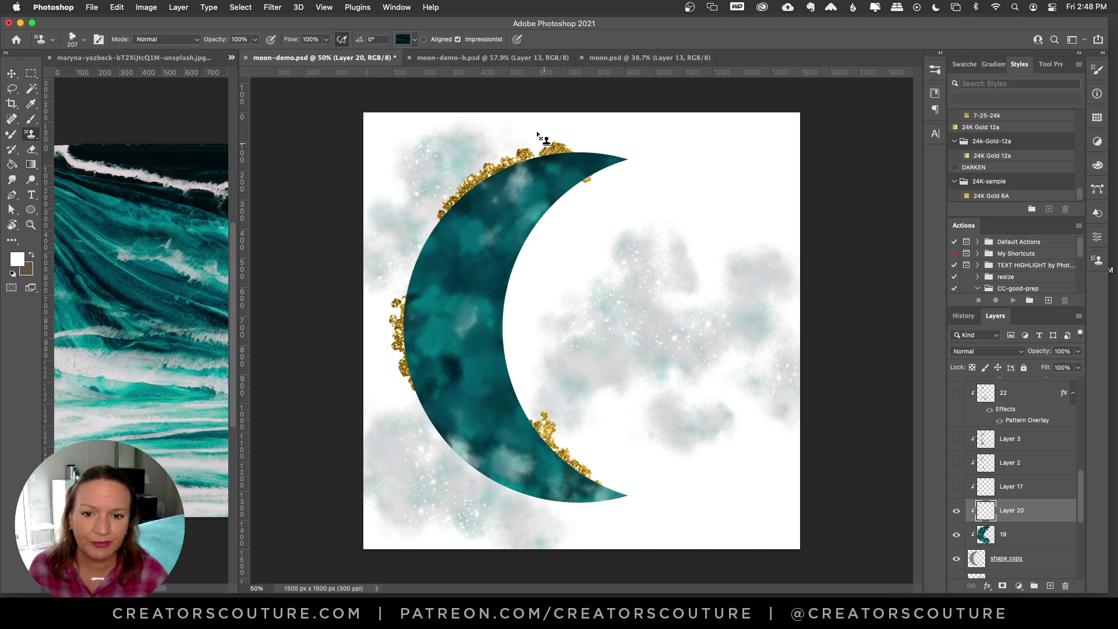
Choose the 19-galaxy brush from the 10-22-Moon brush group for the Pattern Stamp tool
click(934, 69)
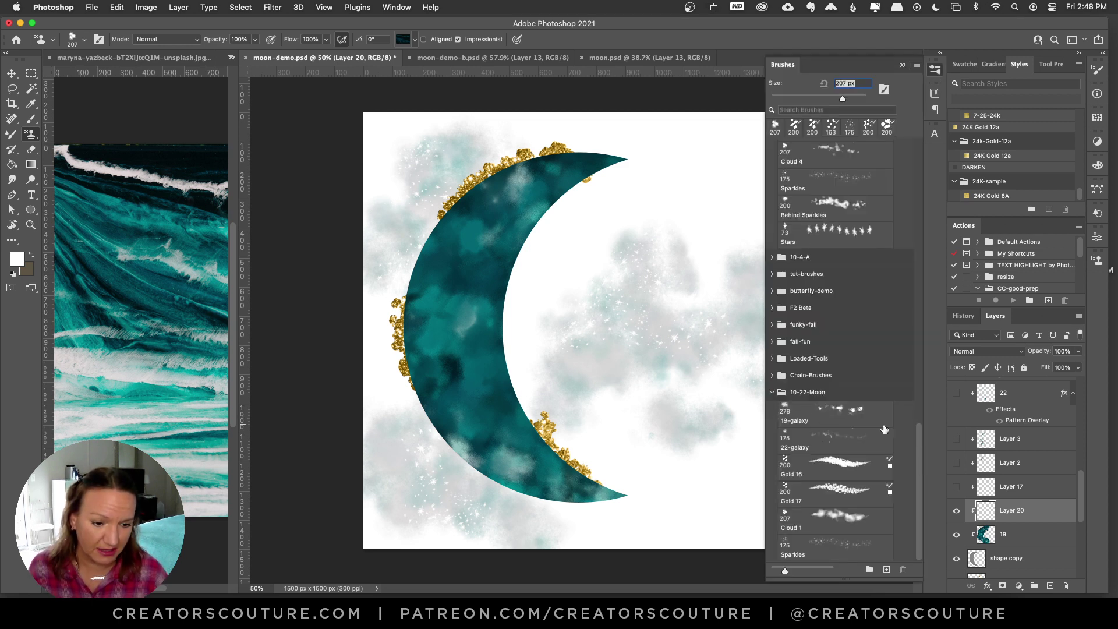
click(839, 417)
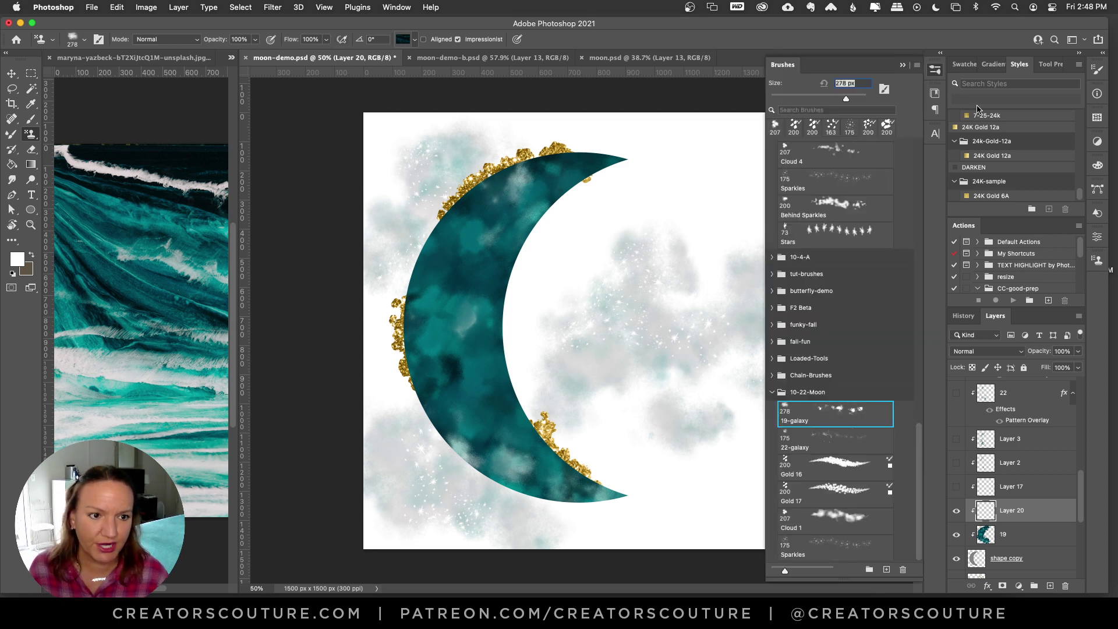
click(934, 71)
Set the stamp pattern to the narrow dark teal wave swatch listed after the Boho-Nuetrals group
click(402, 40)
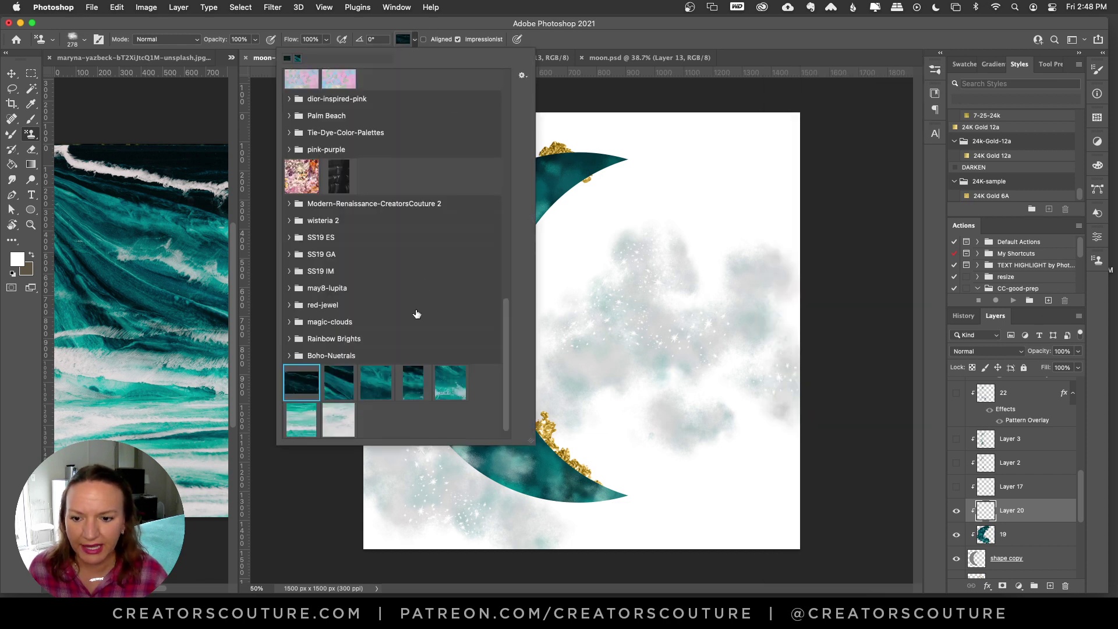
click(338, 393)
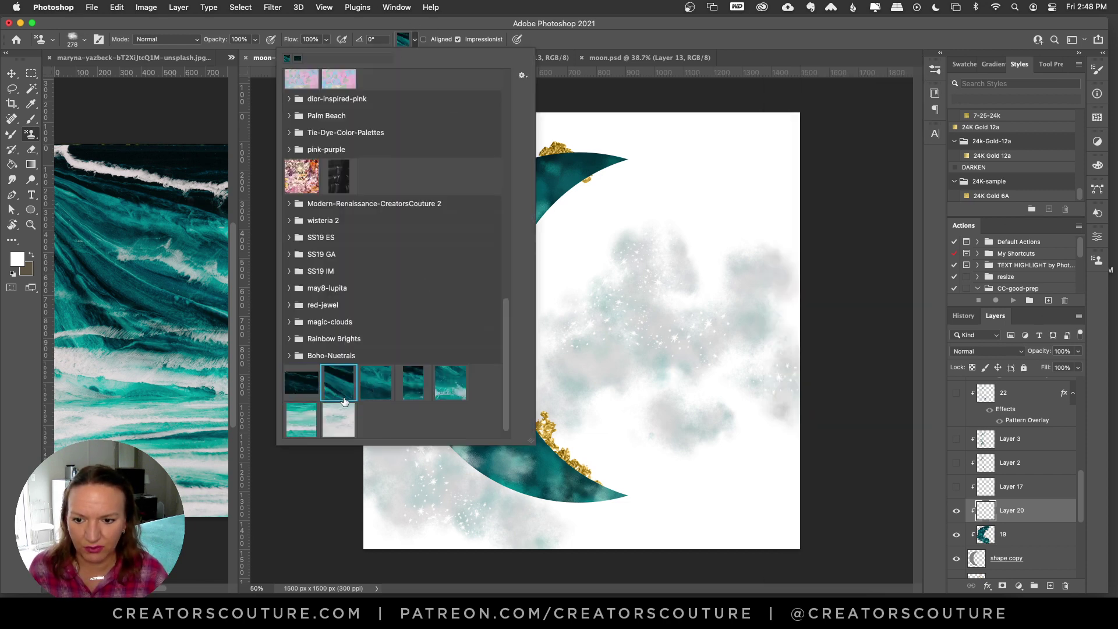
click(375, 393)
click(413, 391)
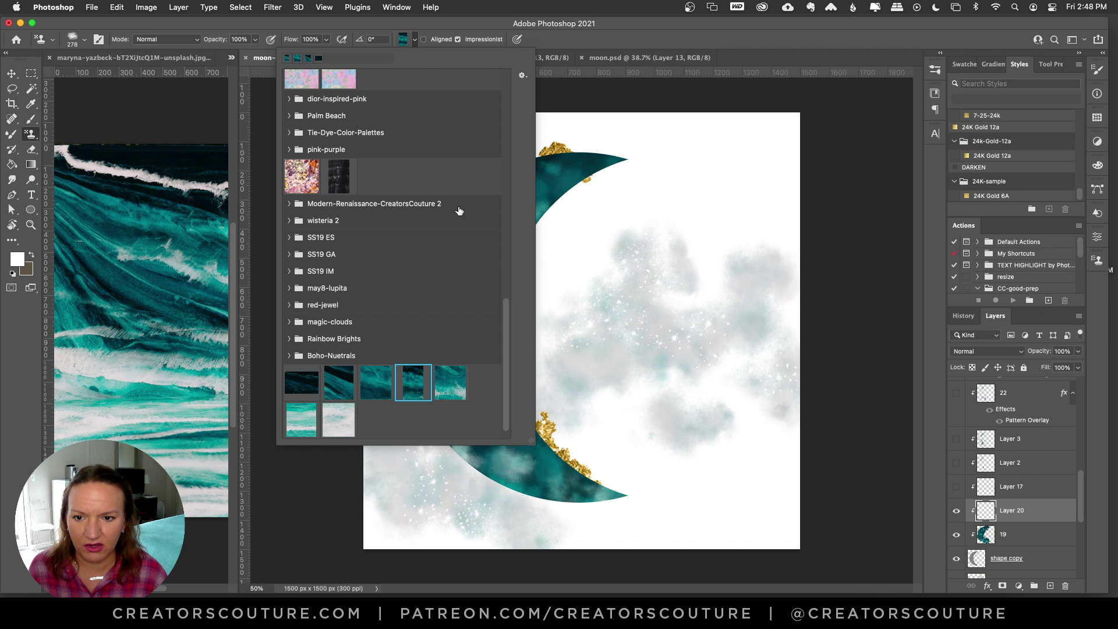
click(402, 39)
Paint the teal pattern over the crescent on the new layer and hide layer 19 beneath it
mouse_move(464, 205)
mouse_down()
mouse_move(512, 198)
mouse_move(483, 79)
mouse_up()
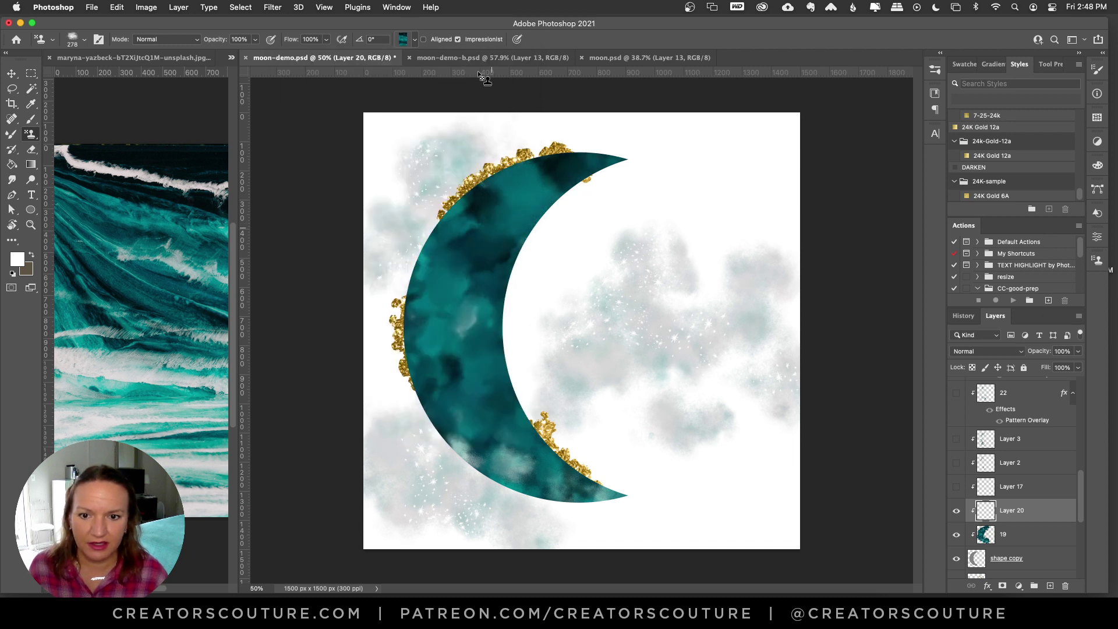
mouse_move(606, 163)
mouse_down()
mouse_move(464, 230)
mouse_move(484, 218)
mouse_move(444, 217)
mouse_move(672, 179)
mouse_move(449, 305)
mouse_move(486, 380)
mouse_move(461, 393)
mouse_move(457, 273)
mouse_move(462, 397)
mouse_move(485, 361)
mouse_move(603, 483)
mouse_move(420, 386)
mouse_up()
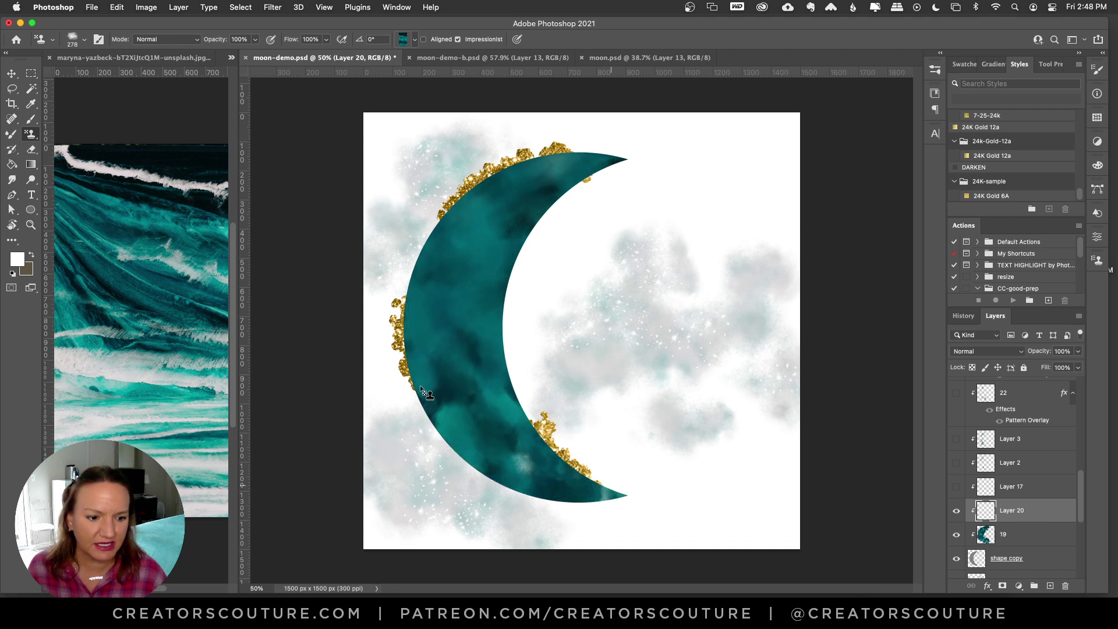
click(956, 534)
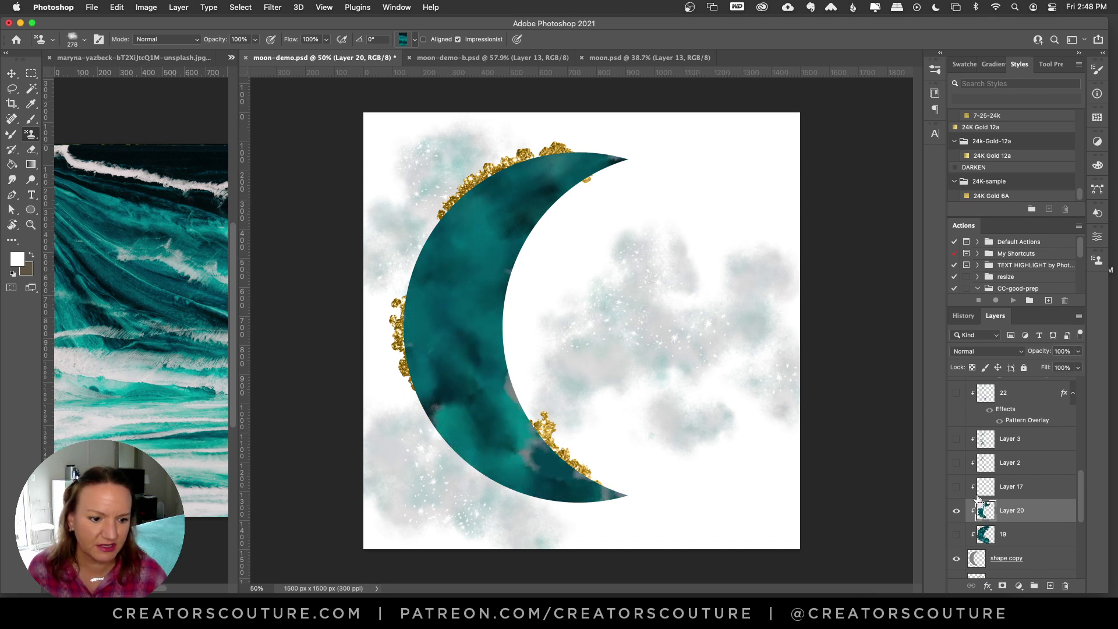
Clear the new layer, try another pattern stroke along the crescent, and clear the layer again
key(super+a)
key(BackSpace)
mouse_move(624, 167)
mouse_down()
mouse_move(421, 230)
mouse_move(634, 142)
mouse_move(423, 245)
mouse_move(465, 204)
mouse_move(537, 200)
mouse_move(408, 273)
mouse_move(510, 212)
mouse_move(432, 380)
mouse_move(503, 276)
mouse_move(465, 319)
mouse_move(530, 183)
mouse_move(616, 134)
mouse_move(429, 222)
mouse_move(429, 261)
mouse_move(464, 266)
mouse_move(483, 423)
mouse_move(538, 474)
mouse_move(482, 378)
mouse_move(519, 441)
mouse_move(614, 494)
mouse_up()
key(super+a)
key(BackSpace)
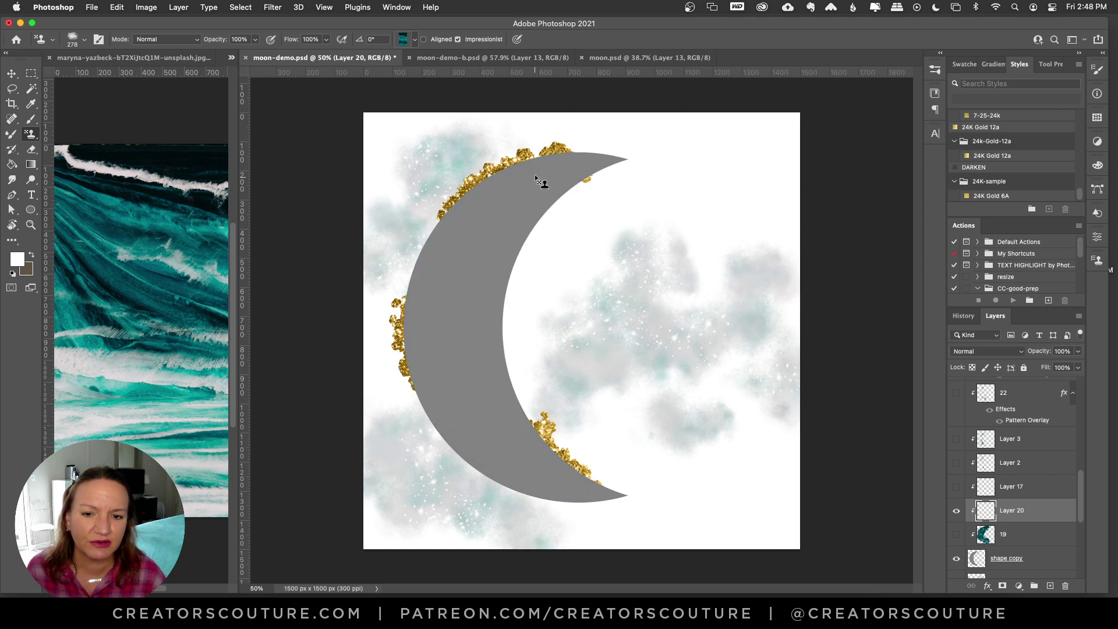
Paint the whole grey crescent with the dark and light teal cloud pattern on the empty Layer 20
mouse_move(534, 174)
mouse_down()
mouse_move(443, 274)
mouse_move(502, 287)
mouse_move(494, 434)
mouse_move(552, 501)
mouse_move(455, 379)
mouse_up()
mouse_move(439, 276)
mouse_down()
mouse_move(479, 317)
mouse_move(462, 388)
mouse_move(467, 300)
mouse_move(522, 149)
mouse_move(442, 335)
mouse_move(423, 301)
mouse_move(489, 160)
mouse_move(429, 296)
mouse_move(433, 350)
mouse_move(424, 235)
mouse_move(464, 188)
mouse_move(541, 187)
mouse_move(623, 150)
mouse_move(541, 179)
mouse_move(444, 429)
mouse_move(571, 150)
mouse_move(431, 414)
mouse_move(485, 454)
mouse_move(544, 464)
mouse_move(508, 475)
mouse_move(513, 486)
mouse_move(475, 460)
mouse_move(470, 435)
mouse_move(531, 471)
mouse_move(579, 473)
mouse_move(497, 408)
mouse_move(571, 152)
mouse_move(485, 308)
mouse_move(464, 425)
mouse_move(451, 232)
mouse_move(483, 384)
mouse_move(607, 519)
mouse_move(443, 486)
mouse_up()
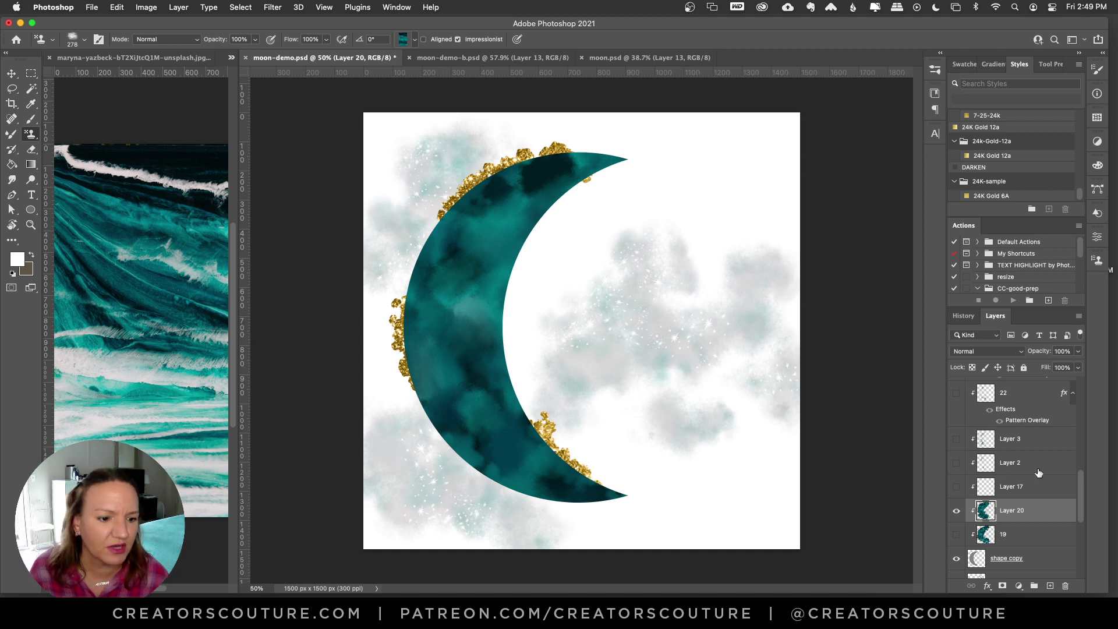
Show Layer 17 again, keep Layer 2 hidden, and add a new layer directly above Layer 2
click(957, 463)
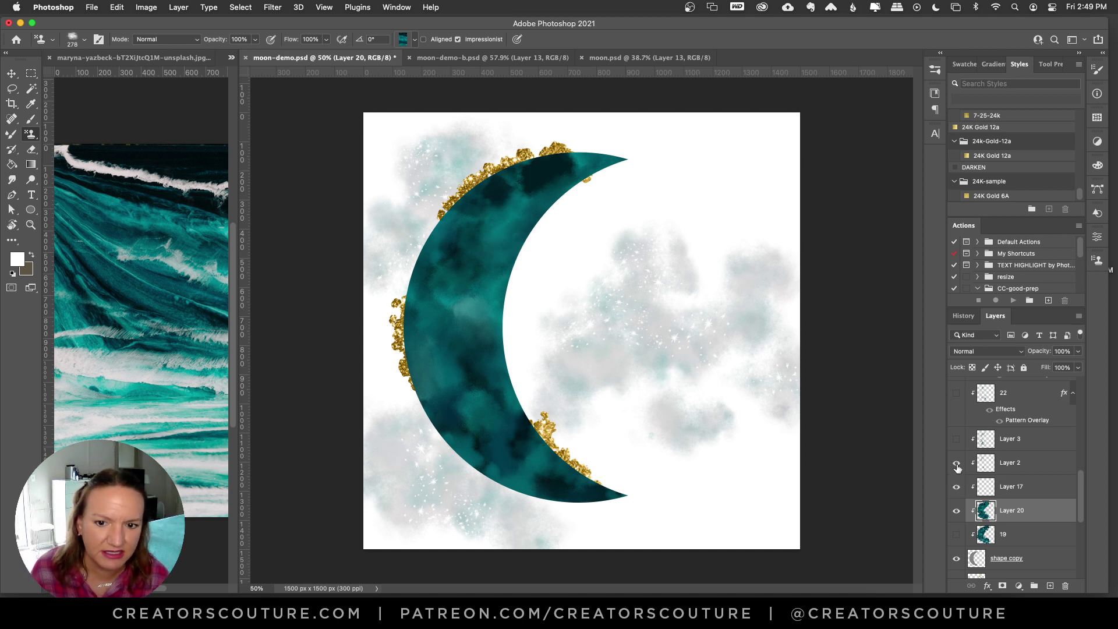
click(956, 463)
click(1029, 469)
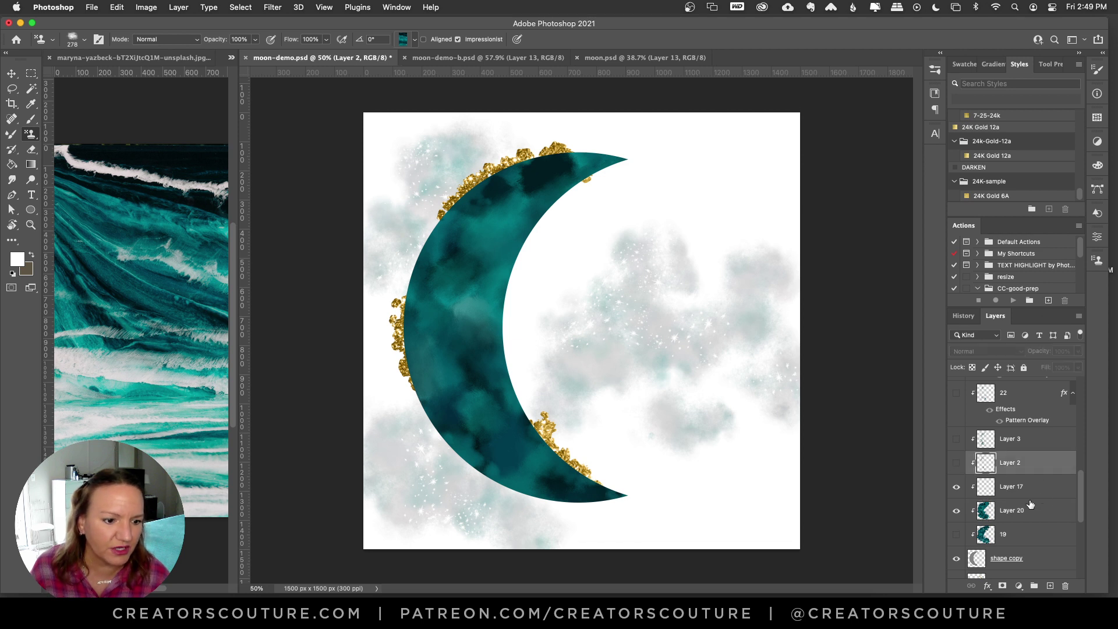
click(1050, 585)
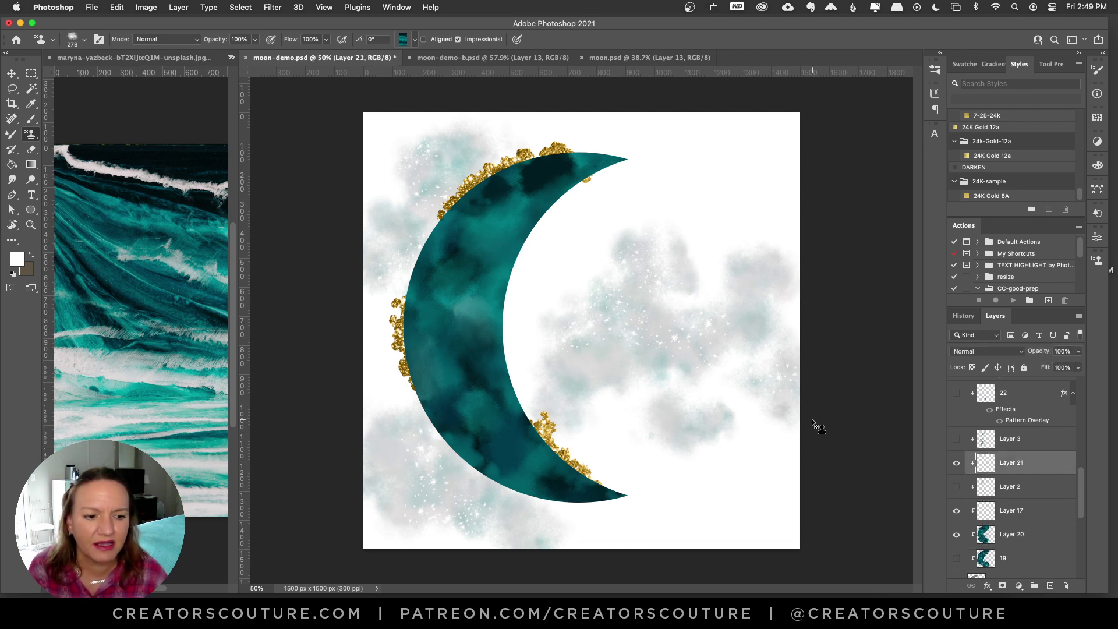
Choose the mid-teal wave pattern and try a Pattern Stamp stroke down the crescent on Layer 21
click(404, 41)
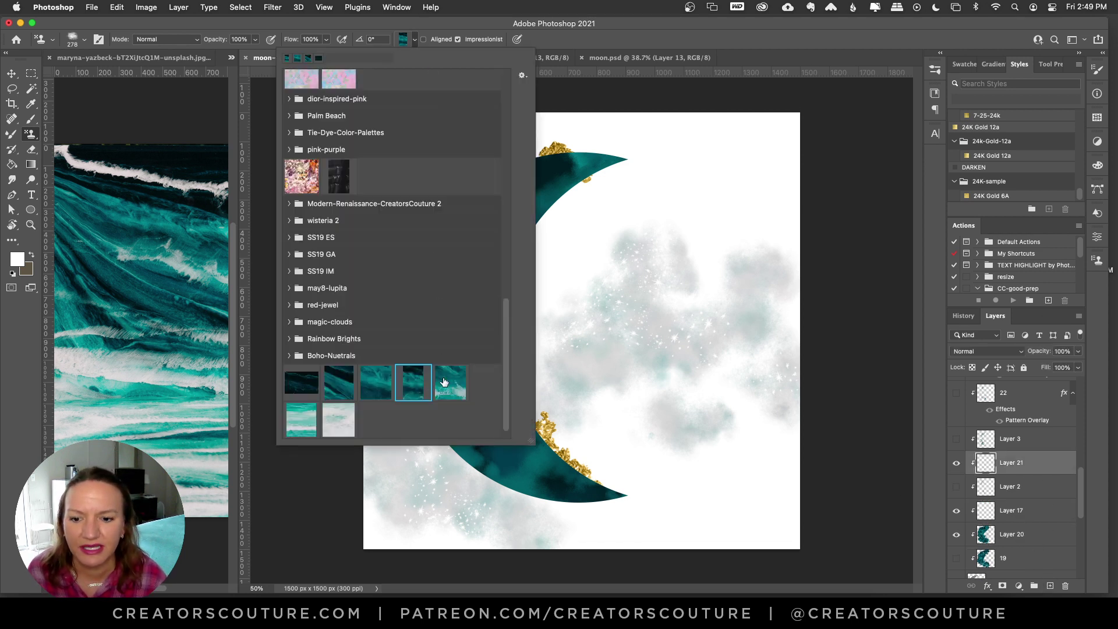
click(373, 388)
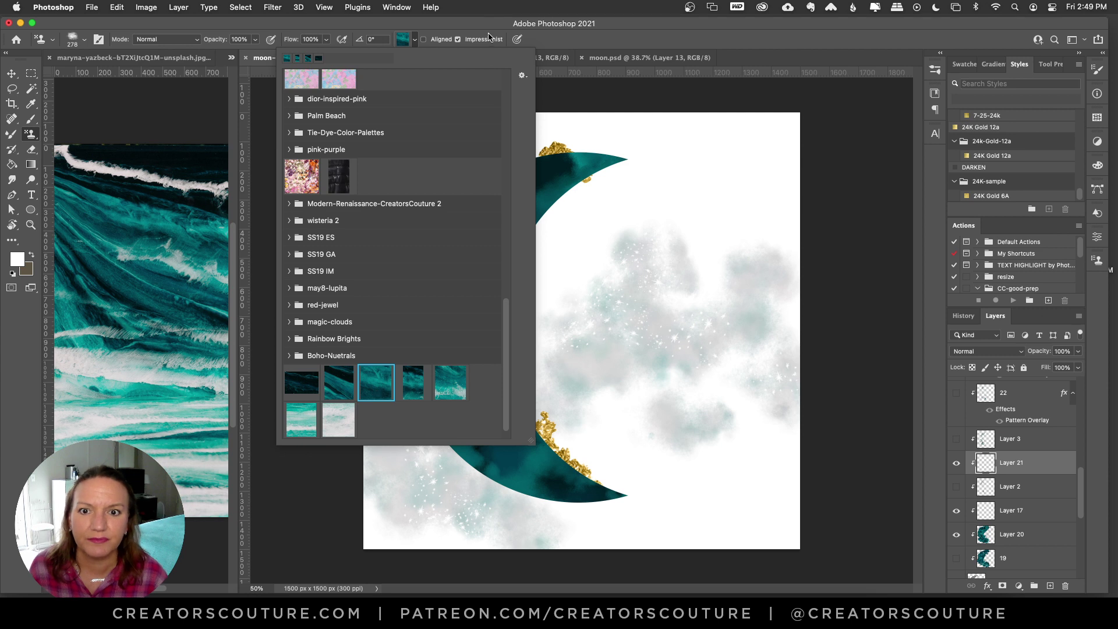
key(Return)
mouse_move(550, 187)
mouse_down()
mouse_move(488, 253)
mouse_move(421, 307)
mouse_move(487, 192)
mouse_move(469, 350)
mouse_move(413, 436)
mouse_move(489, 377)
mouse_move(536, 374)
mouse_move(553, 418)
mouse_move(523, 334)
mouse_move(465, 263)
mouse_move(445, 355)
mouse_move(478, 389)
mouse_up()
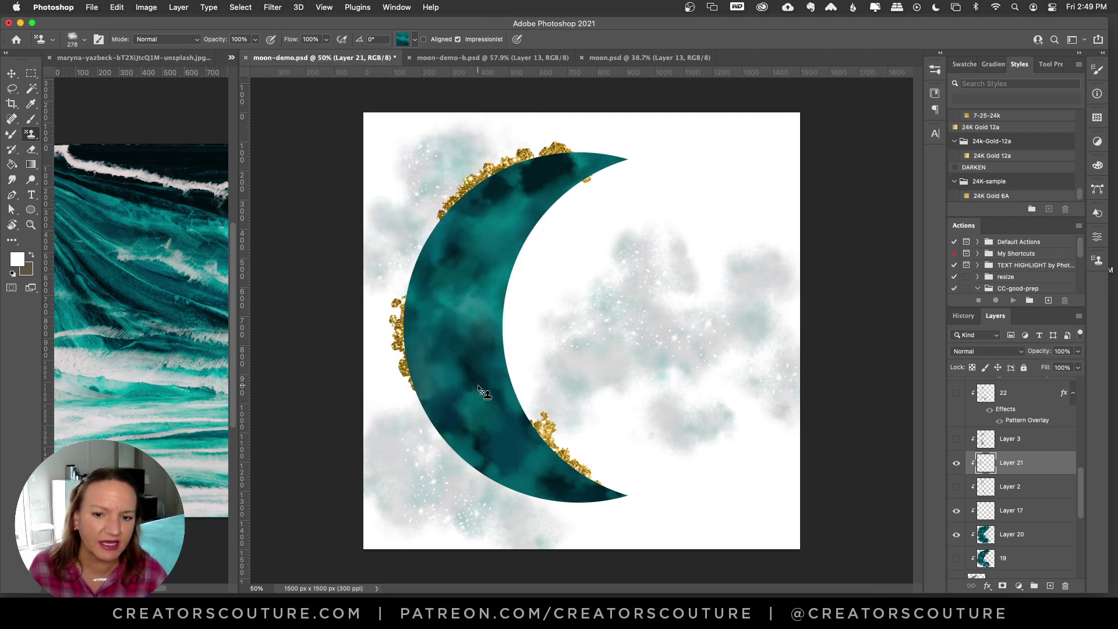
Preview Layer 3 briefly, hide Layer 21, and add a new layer directly above it
click(955, 440)
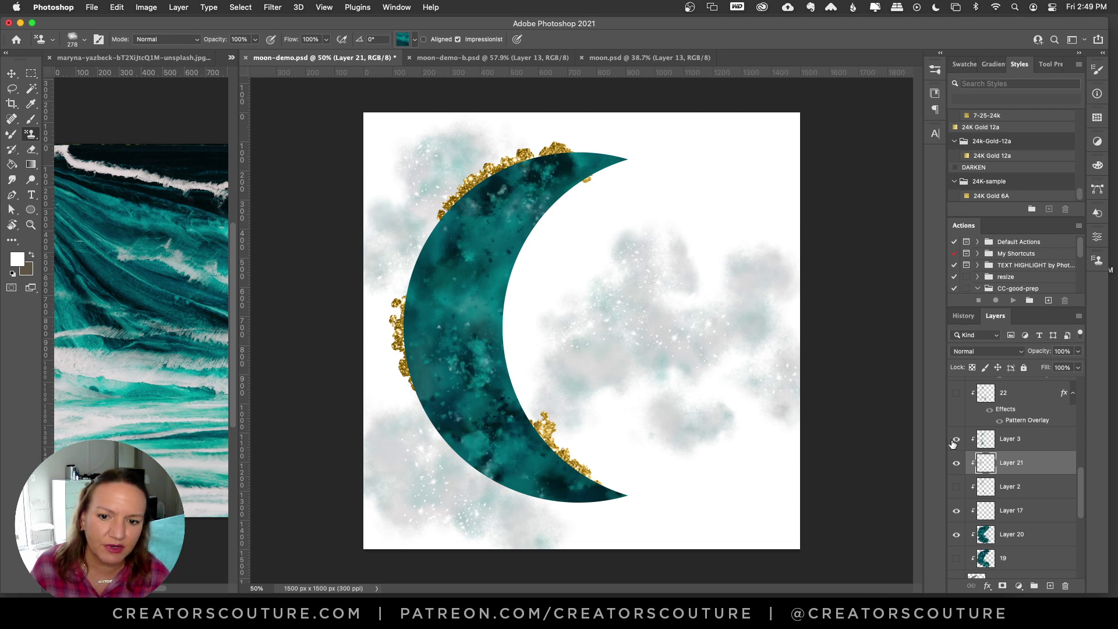
click(955, 440)
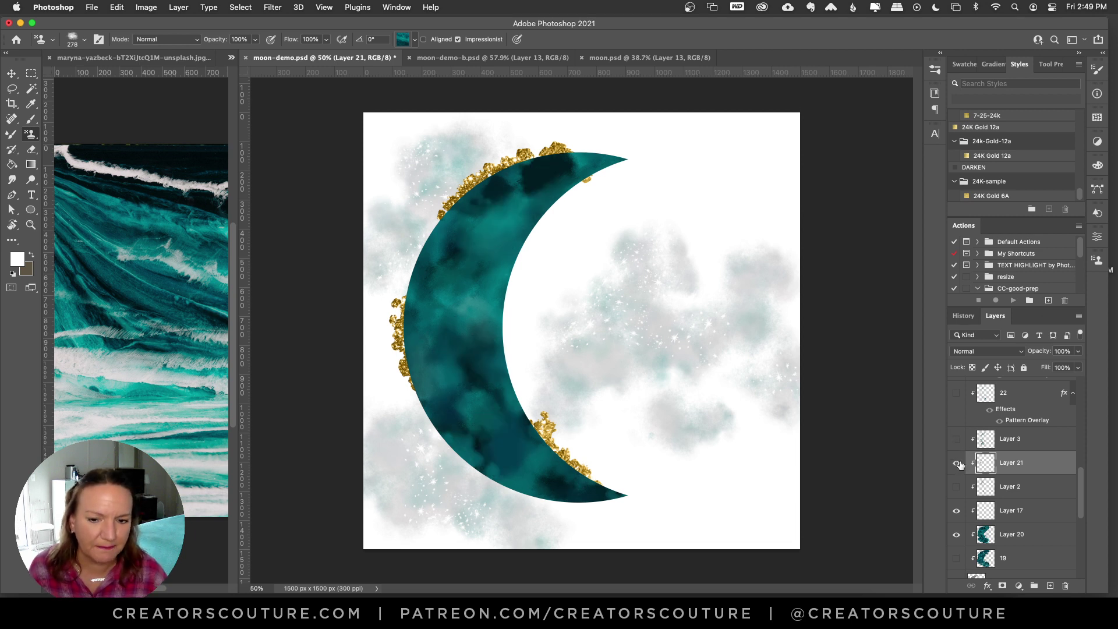
click(956, 463)
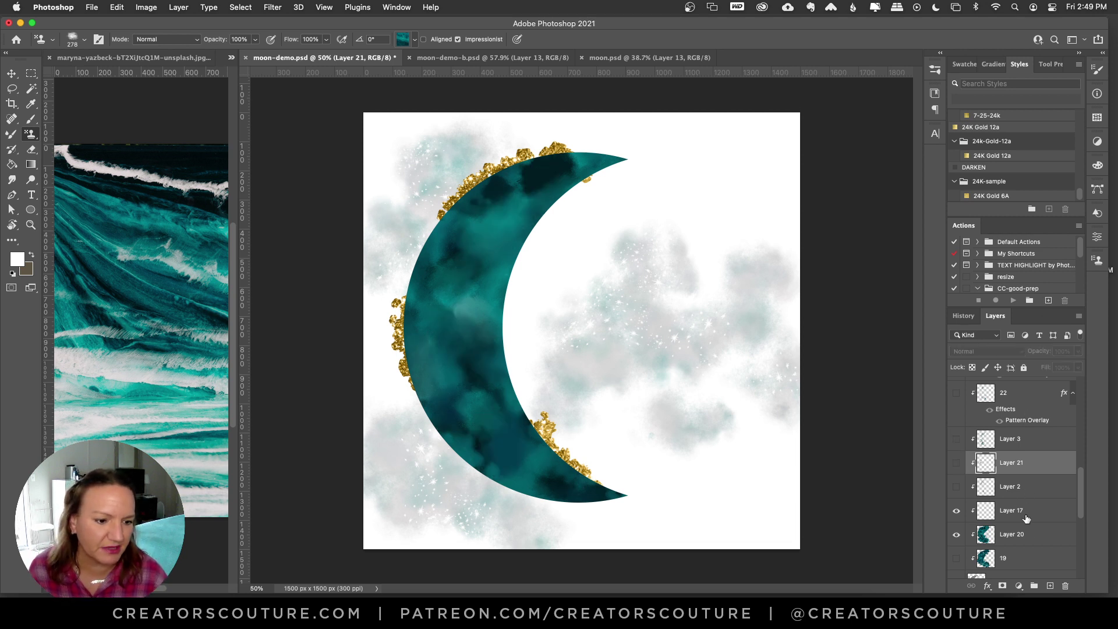
click(1050, 586)
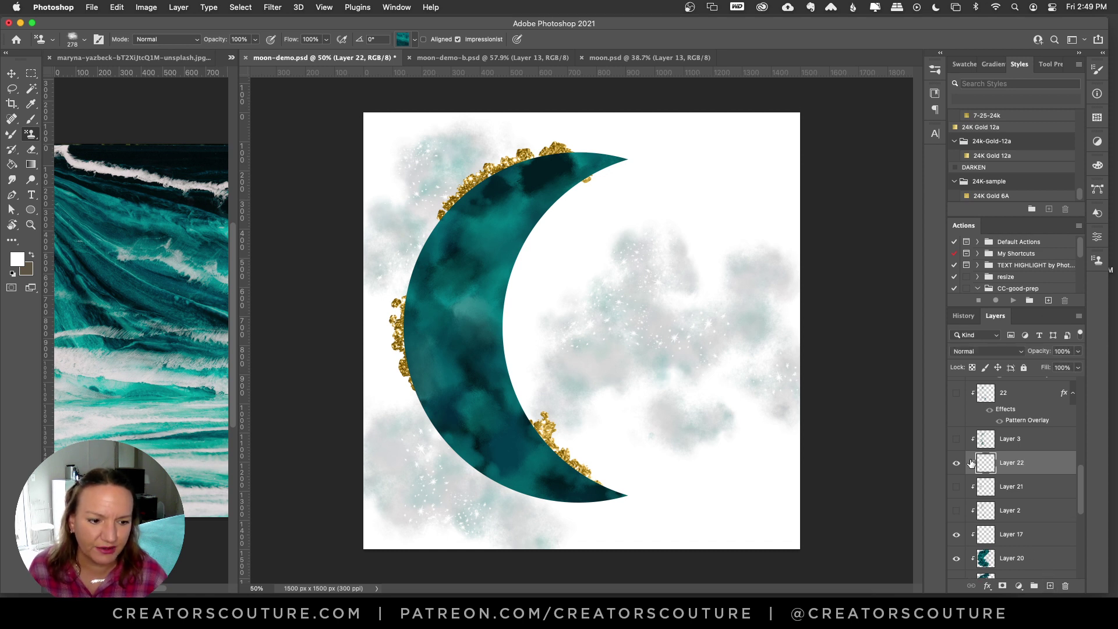
Choose the 22-galaxy brush from the 10-22-Moon set for the Pattern Stamp tool
click(935, 69)
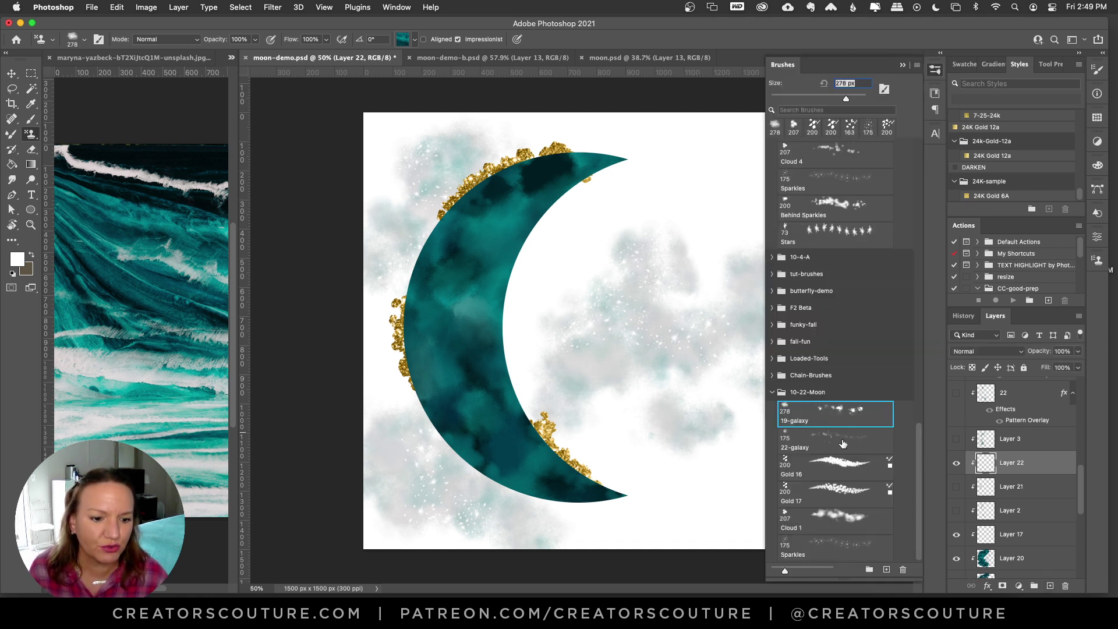
click(815, 445)
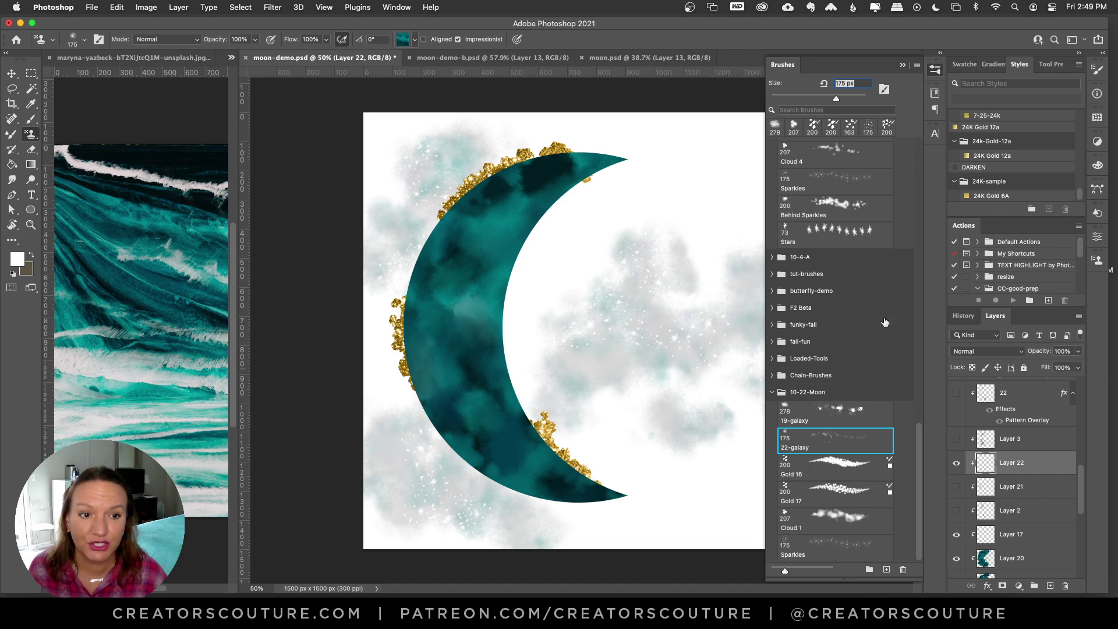
click(935, 70)
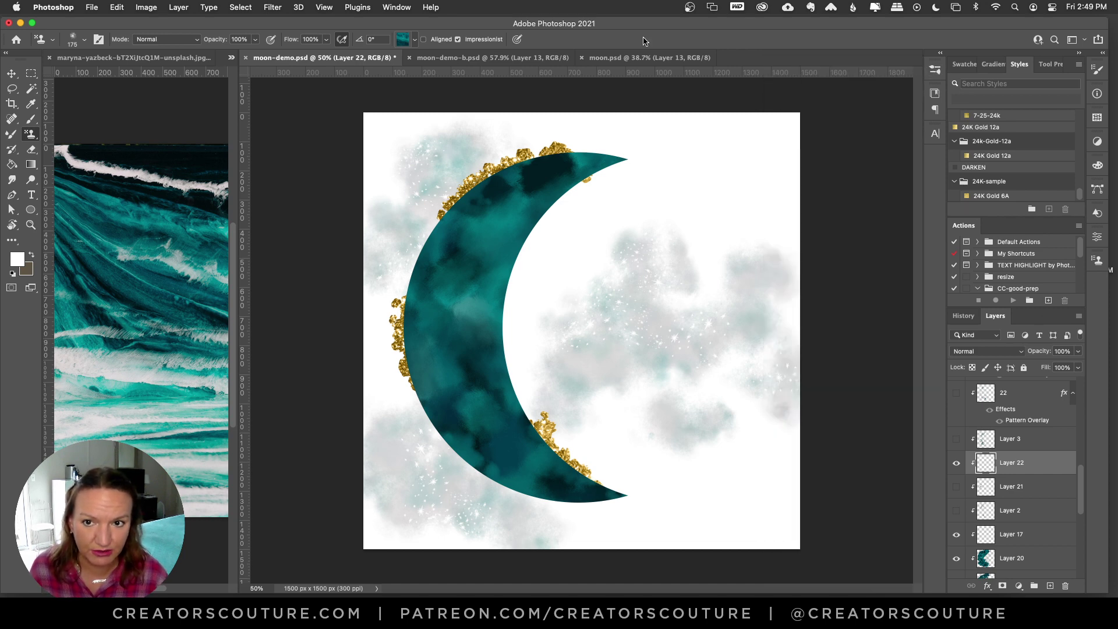
Try painting speckles with the narrow dark teal pattern over the crescent on Layer 22, and clear the layer
click(402, 40)
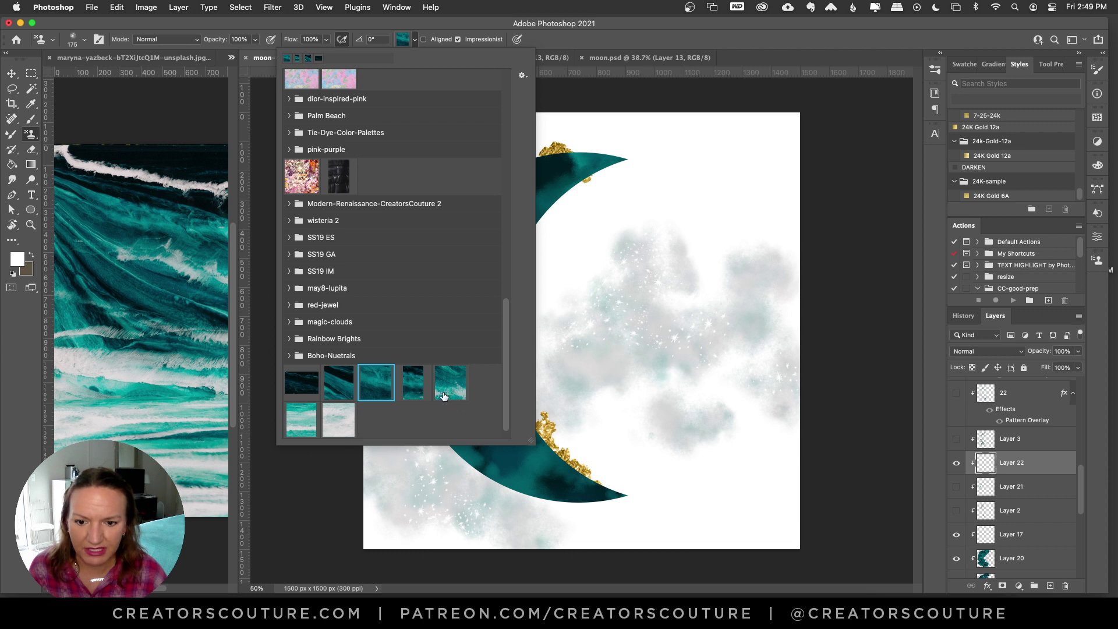
click(958, 442)
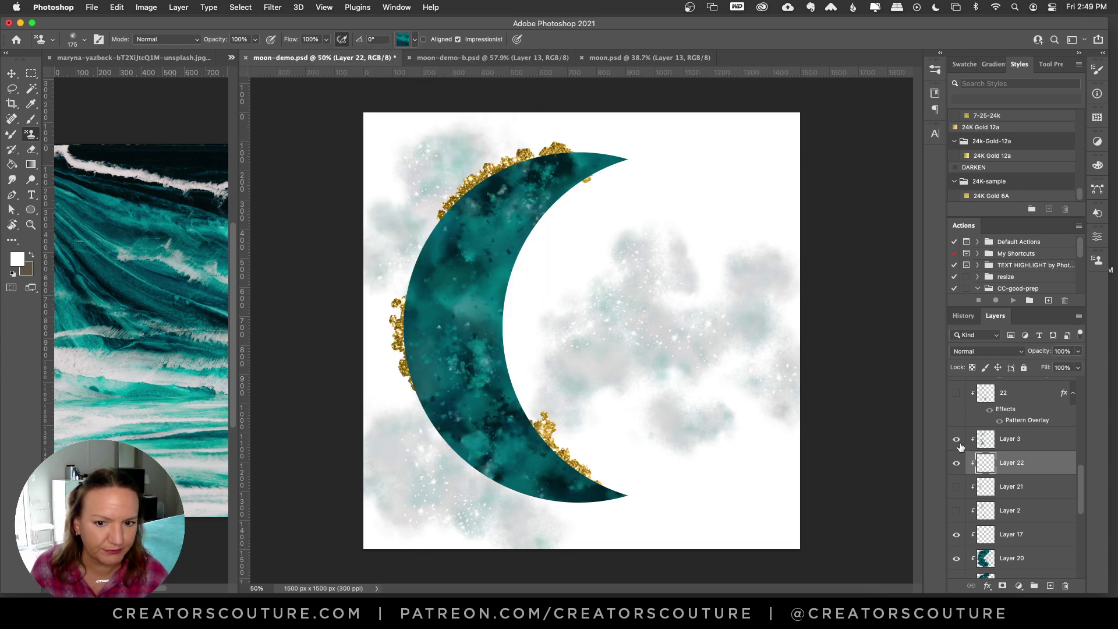
click(956, 441)
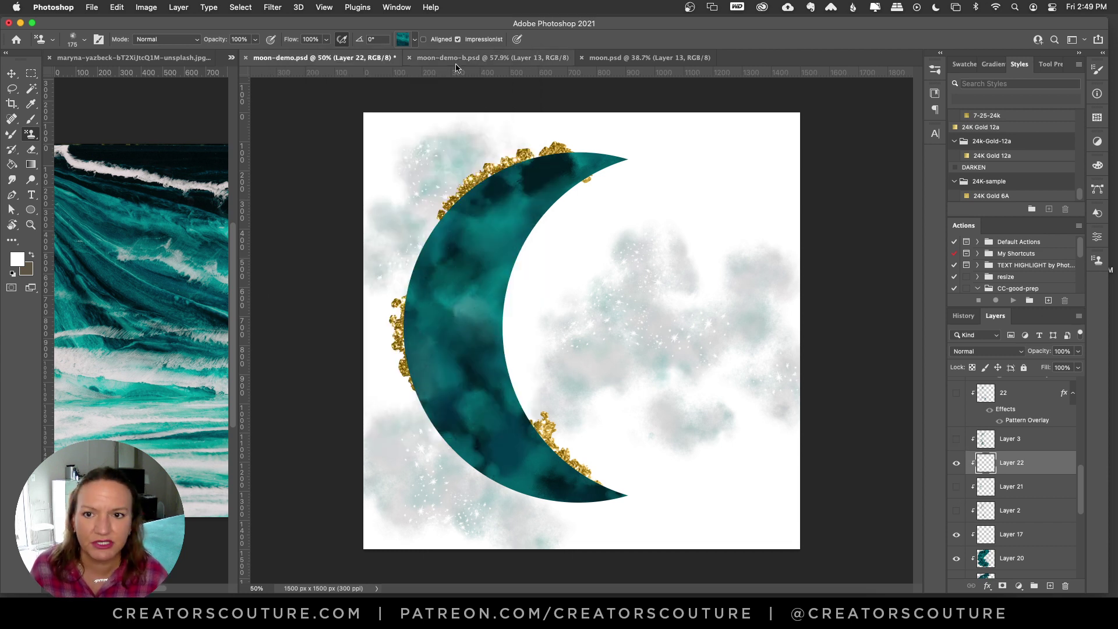
click(406, 39)
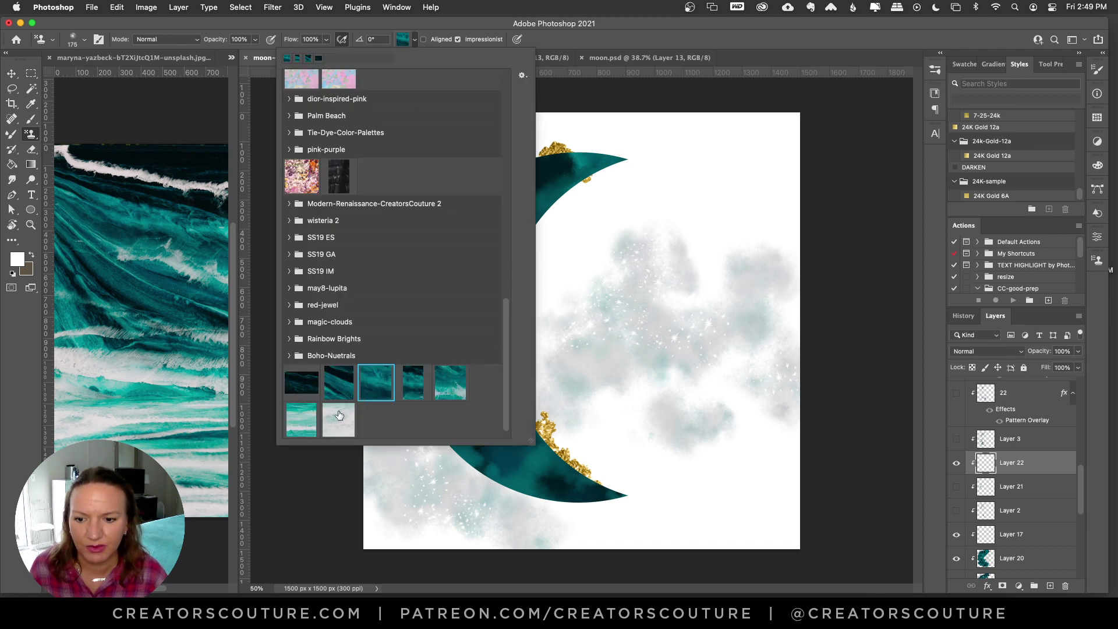
click(412, 389)
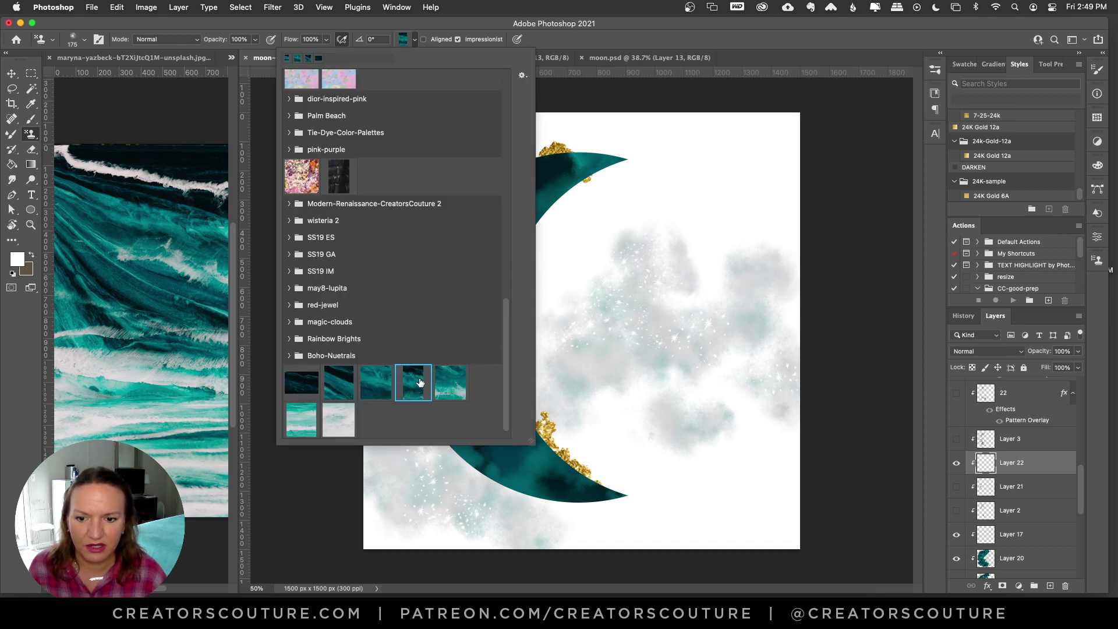
click(617, 29)
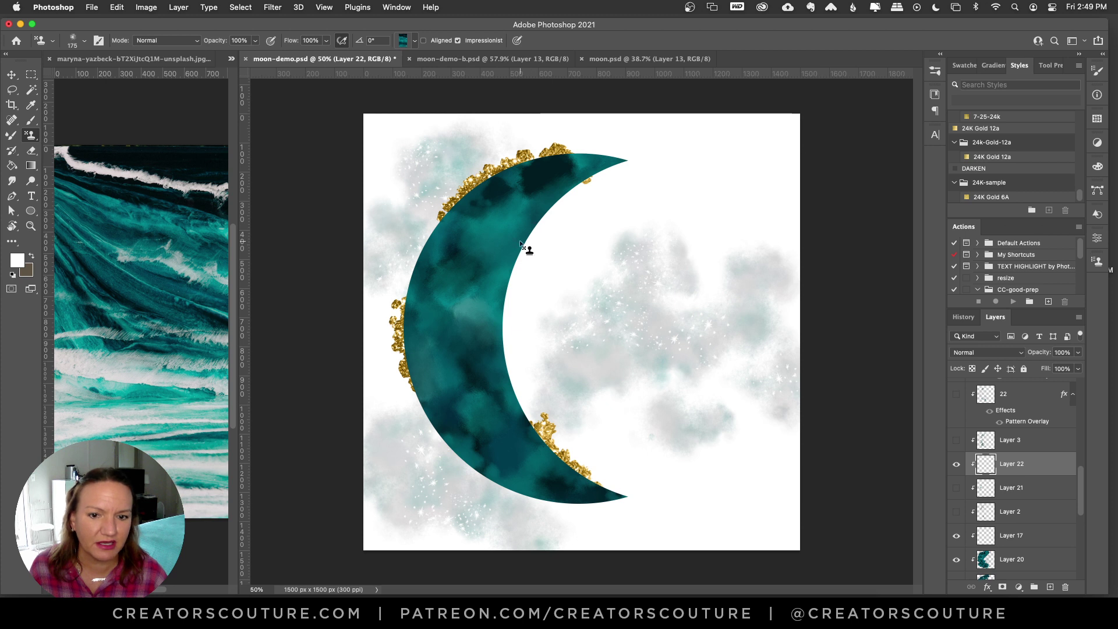
mouse_move(504, 239)
mouse_down()
mouse_move(482, 309)
mouse_move(530, 413)
mouse_move(504, 428)
mouse_move(442, 410)
mouse_move(517, 276)
mouse_move(504, 186)
mouse_move(486, 320)
mouse_move(458, 360)
mouse_move(487, 200)
mouse_move(482, 272)
mouse_move(426, 373)
mouse_move(465, 355)
mouse_move(500, 312)
mouse_move(501, 198)
mouse_move(495, 246)
mouse_move(444, 308)
mouse_move(427, 391)
mouse_move(576, 474)
mouse_move(629, 518)
mouse_up()
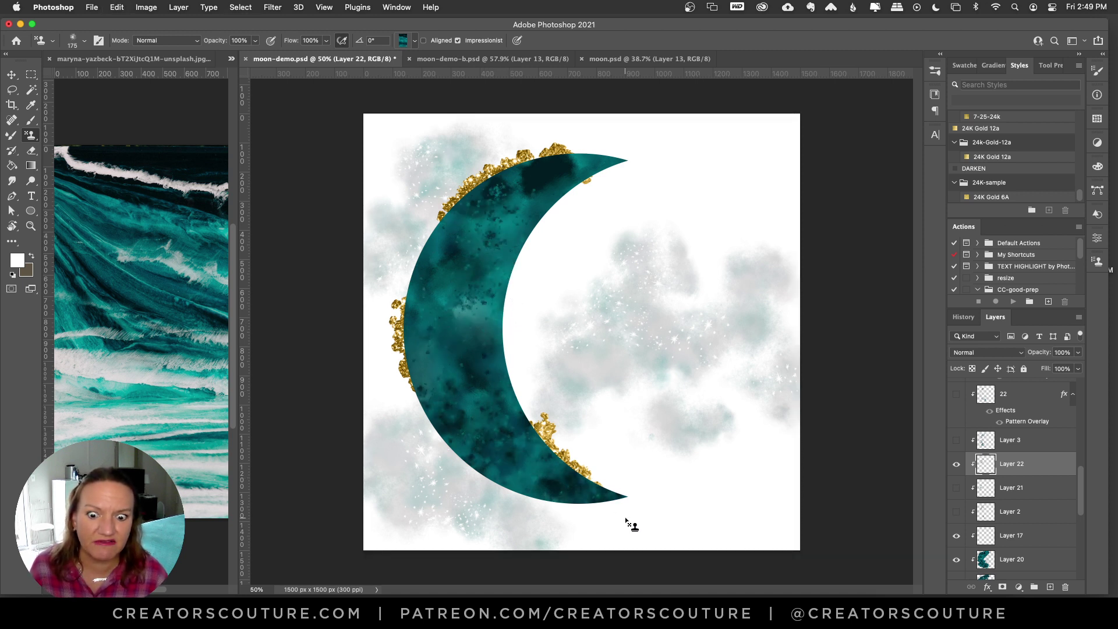
key(super+a)
key(Delete)
key(super+d)
Paint galaxy speckles over the crescent on Layer 22 with the narrow dark teal pattern and the lighter white-streaked teal pattern
click(956, 441)
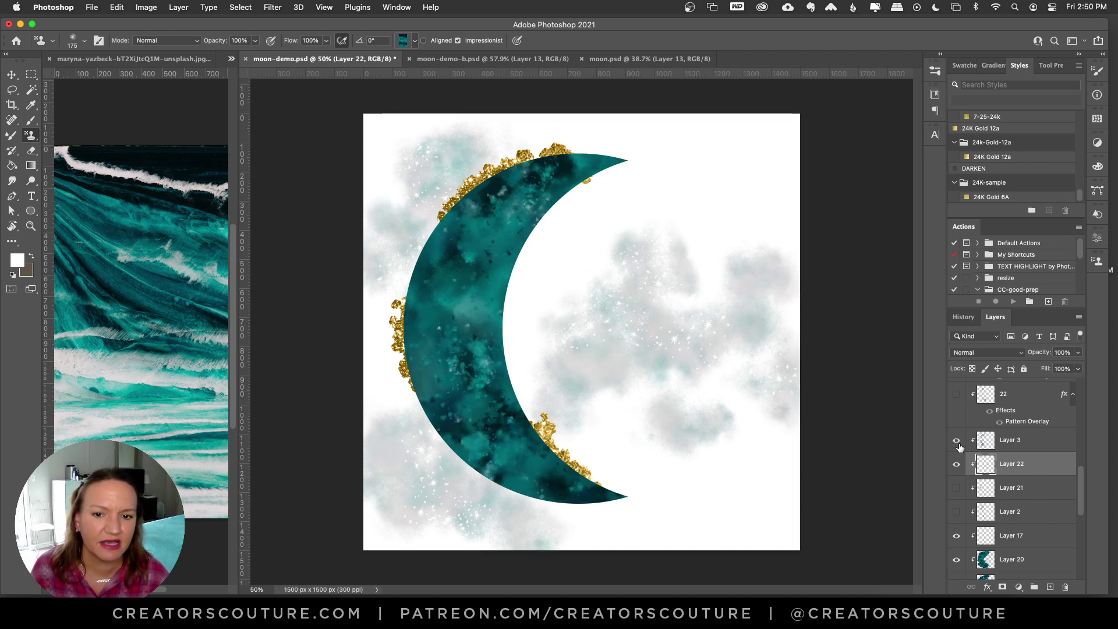
click(956, 441)
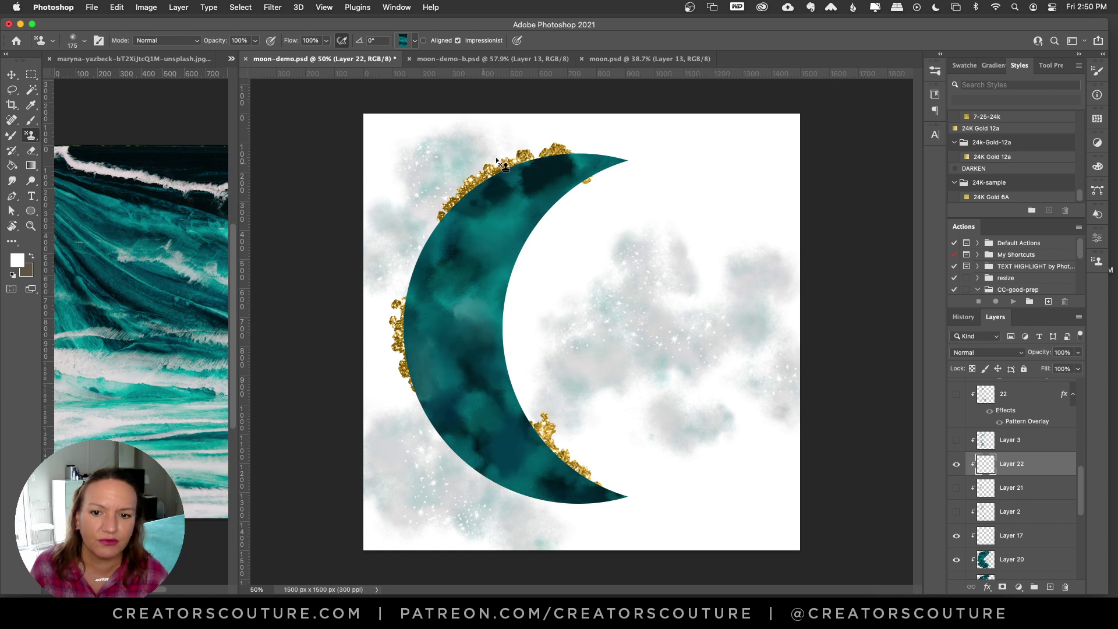
drag(497, 163, 486, 248)
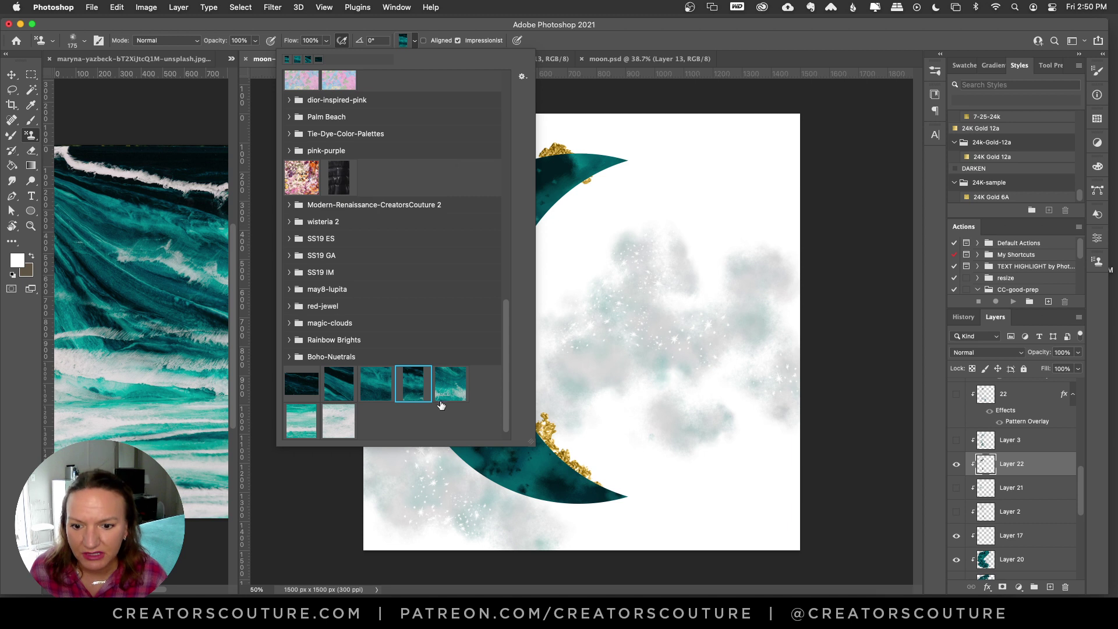
click(456, 389)
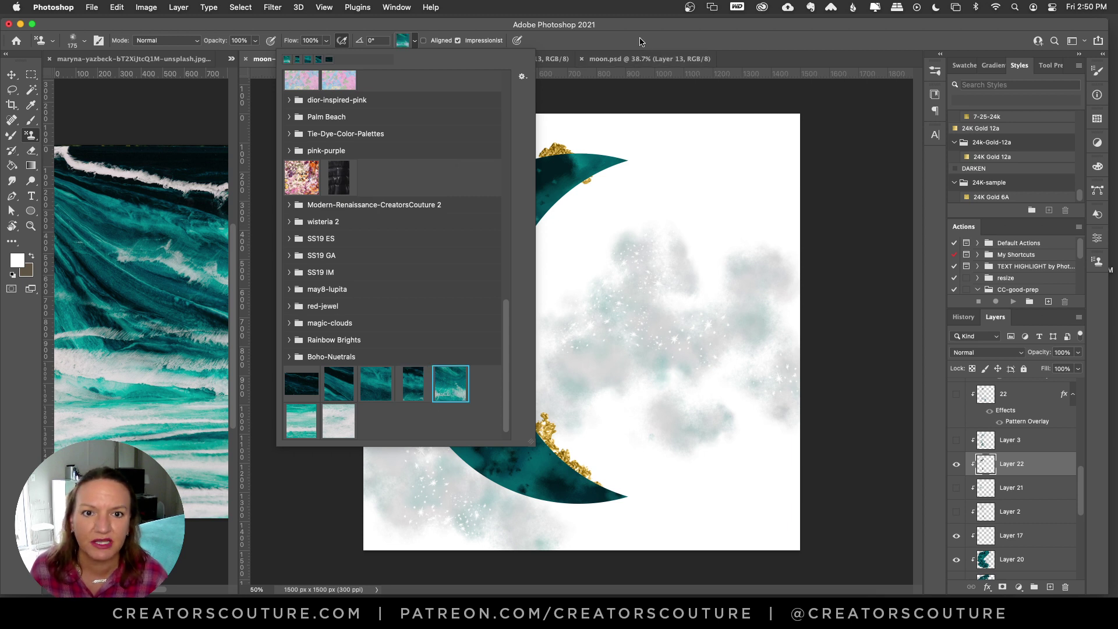
click(582, 240)
mouse_move(581, 240)
mouse_down()
mouse_move(463, 301)
mouse_move(500, 419)
mouse_move(406, 333)
mouse_move(498, 512)
mouse_move(610, 540)
mouse_move(554, 519)
mouse_move(556, 474)
mouse_move(560, 496)
mouse_move(586, 515)
mouse_up()
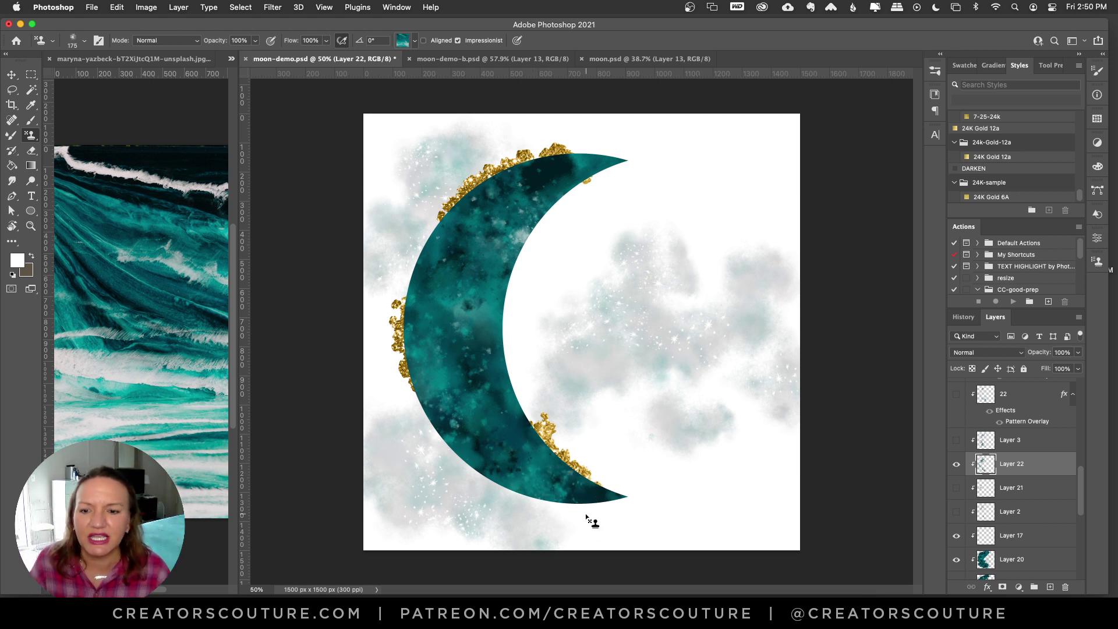
Examine the crescent's speckles up close with Layer 3 and layer 22 switched on and off
click(31, 226)
drag(455, 351, 488, 336)
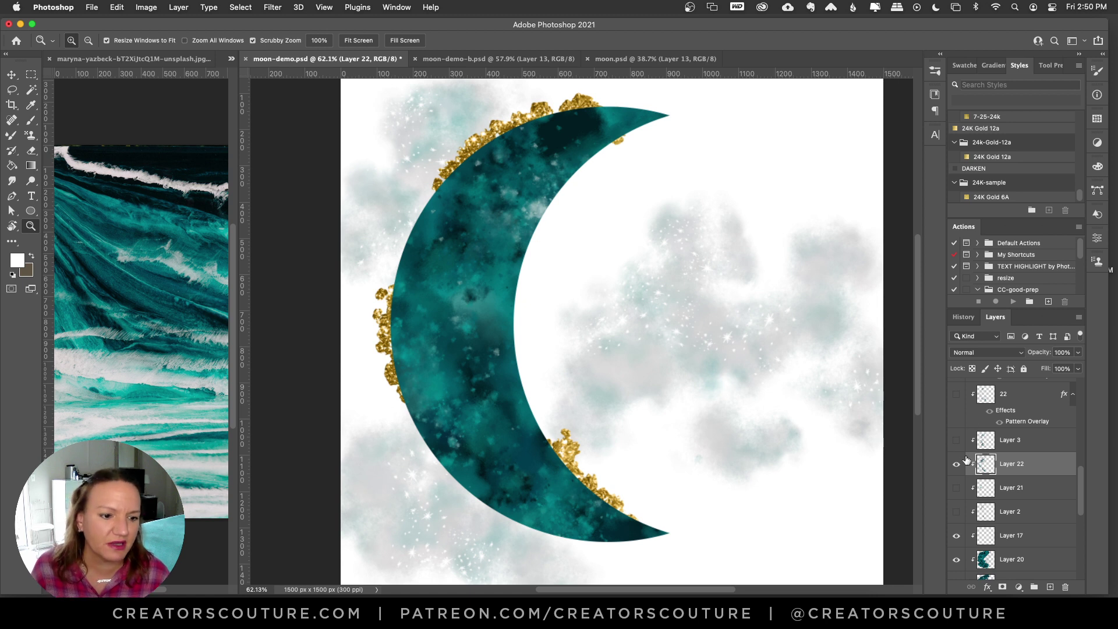
click(956, 440)
click(956, 441)
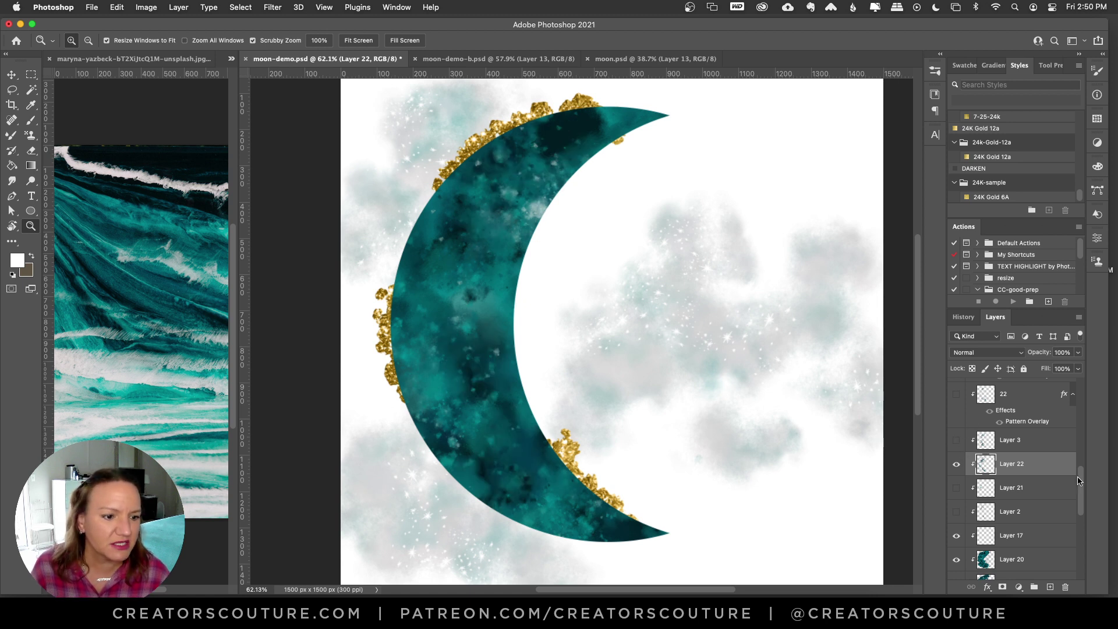
scroll(1083, 485, up, 2)
click(958, 438)
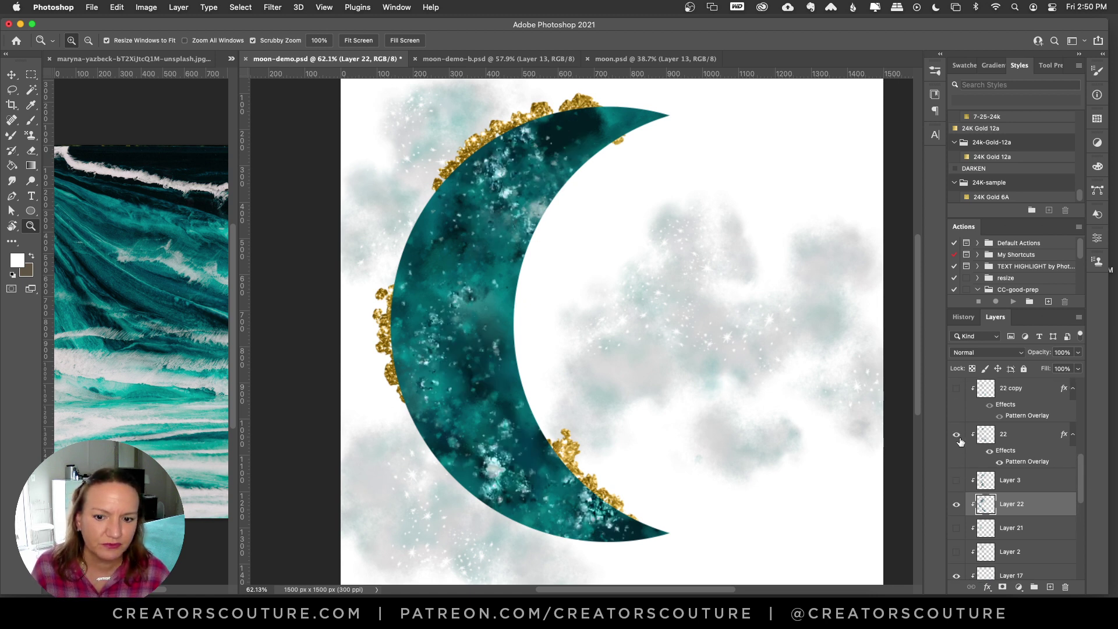
click(956, 435)
Clear the bright speckles from layer 22, duplicate it with its Pattern Overlay effect, and hide the original
click(1006, 442)
click(956, 435)
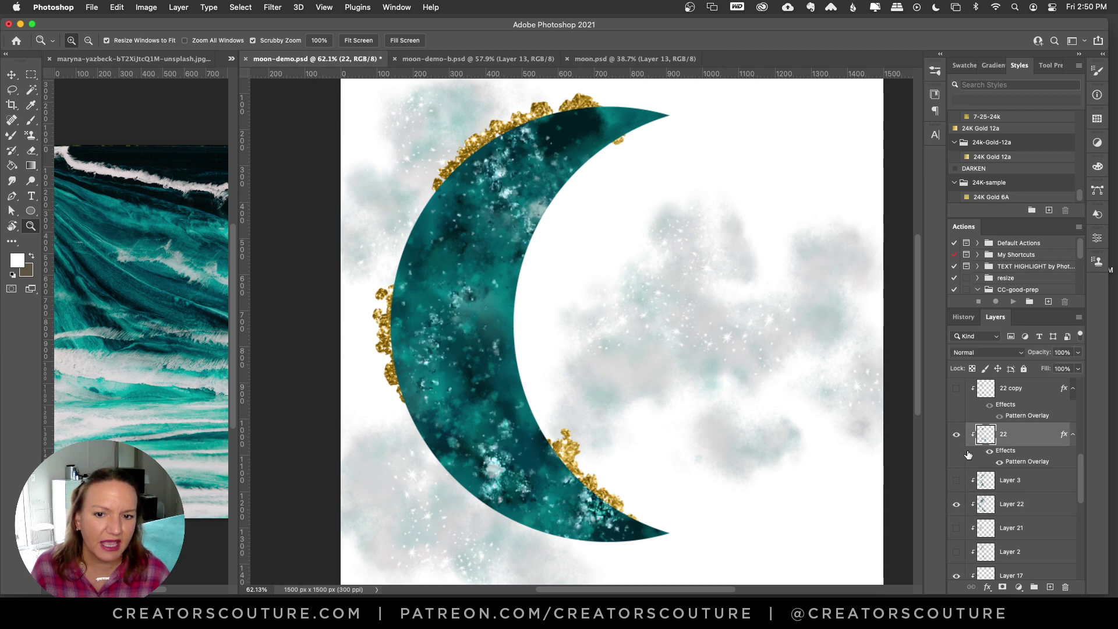
click(991, 452)
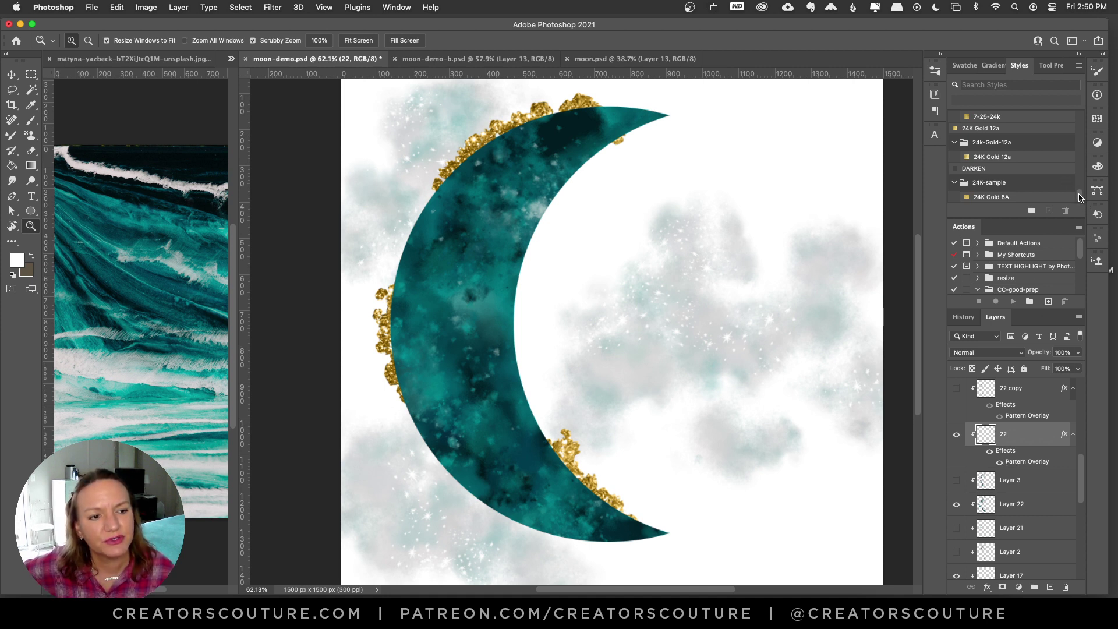
drag(1079, 197, 1090, 120)
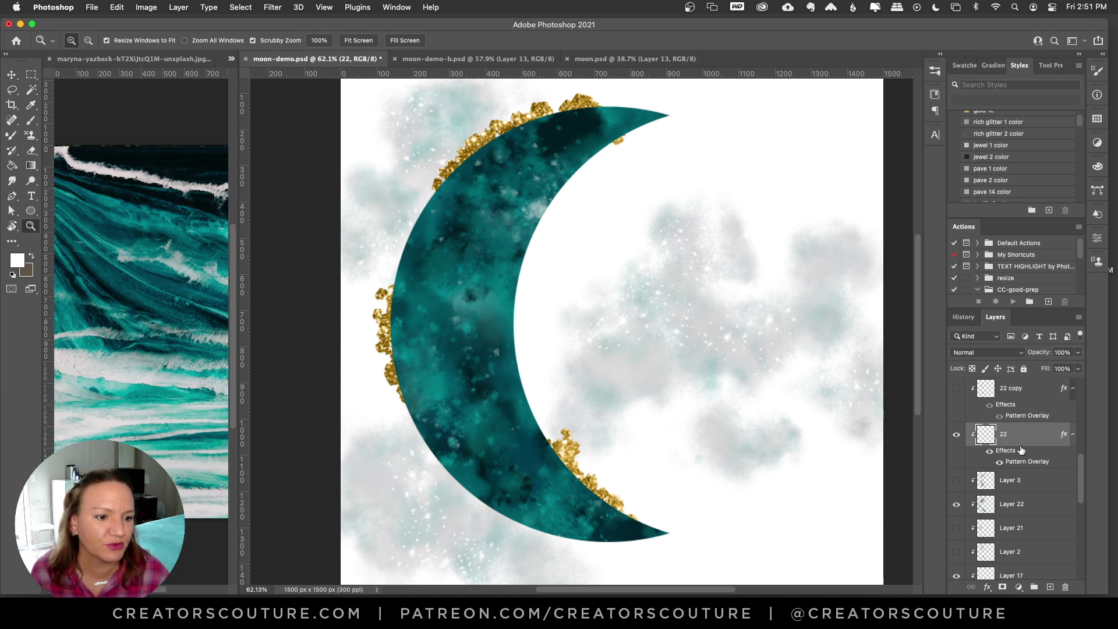
key(super+j)
click(956, 481)
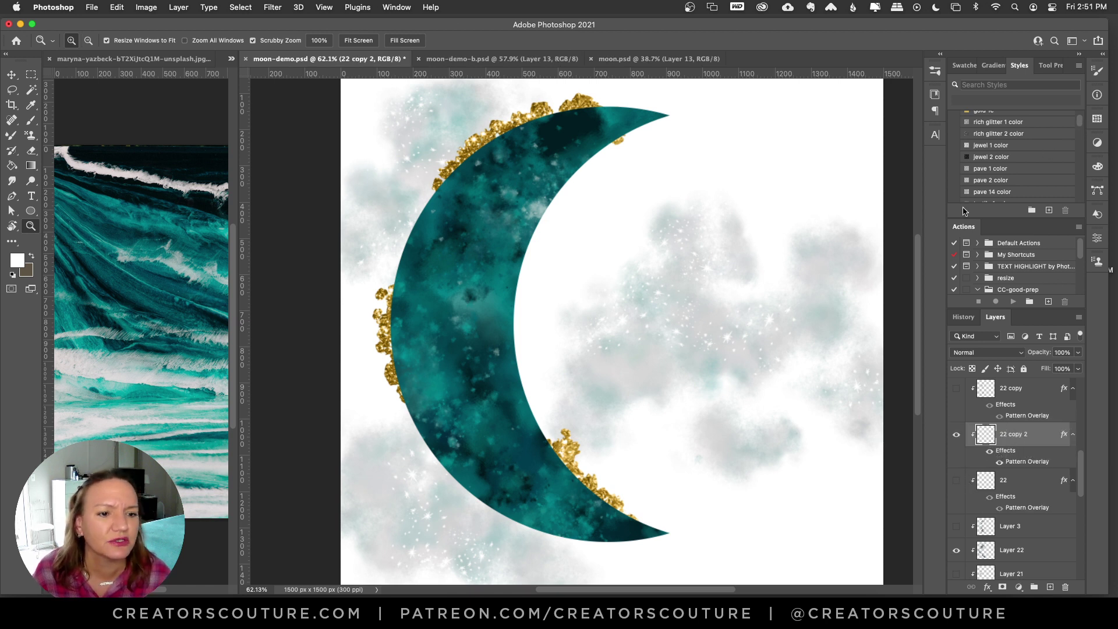
Set up the Pattern Stamp tool with the 22-galaxy brush and the mid-teal wave pattern for the duplicated layer
click(933, 72)
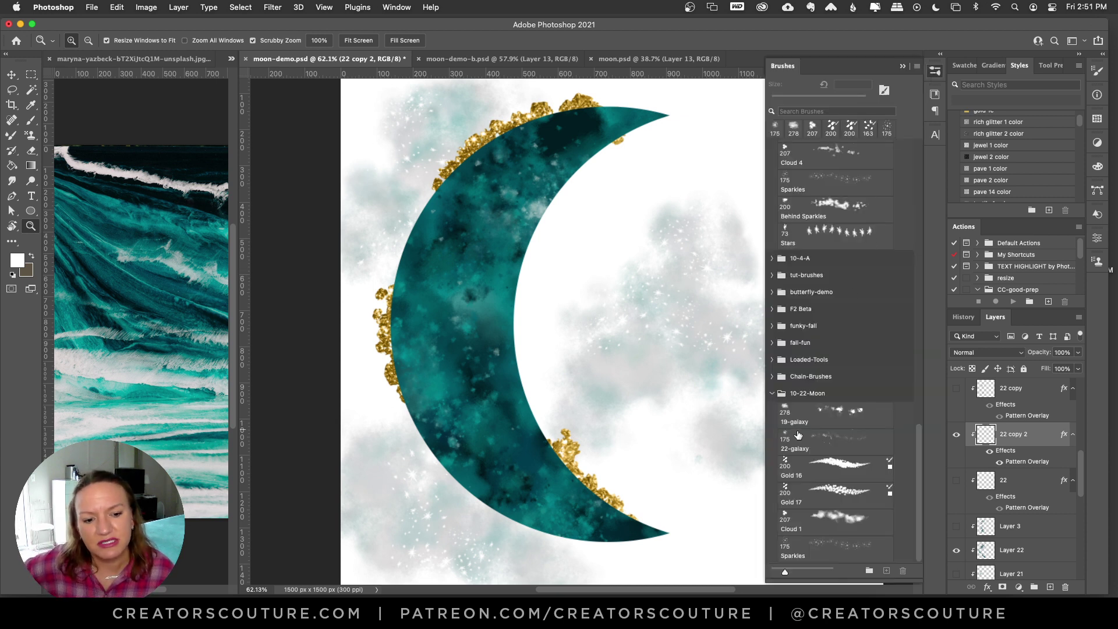
click(807, 444)
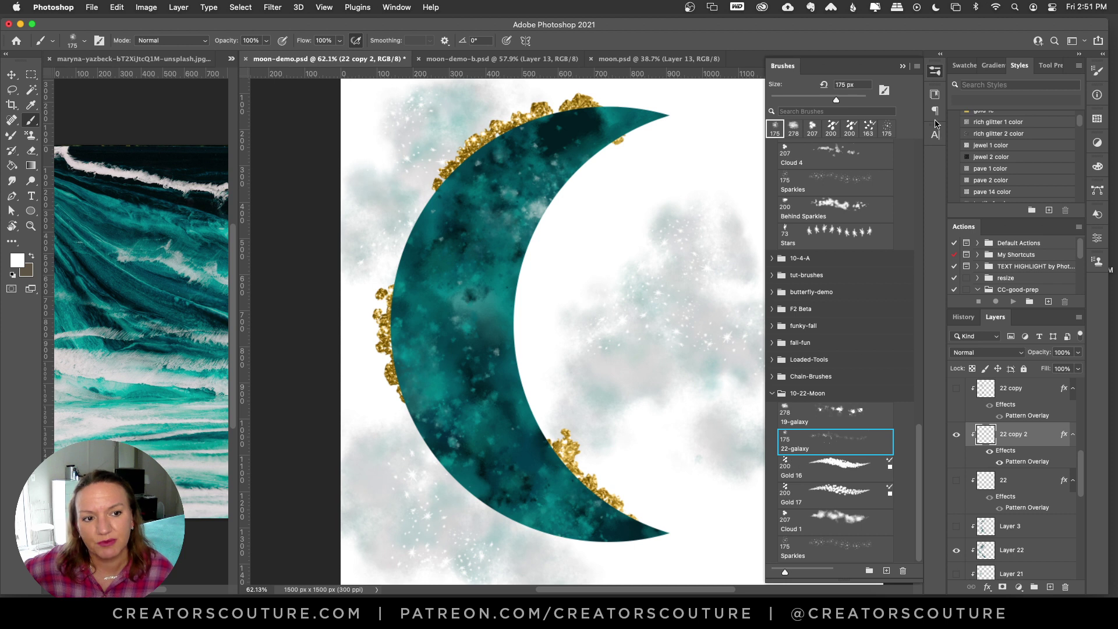
click(935, 72)
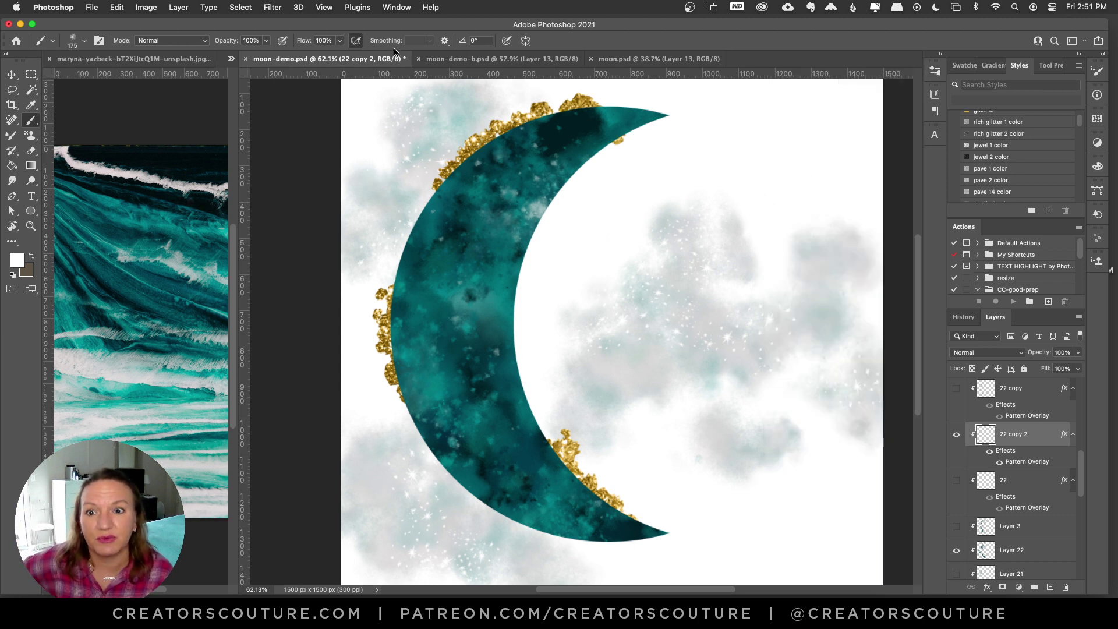
click(30, 136)
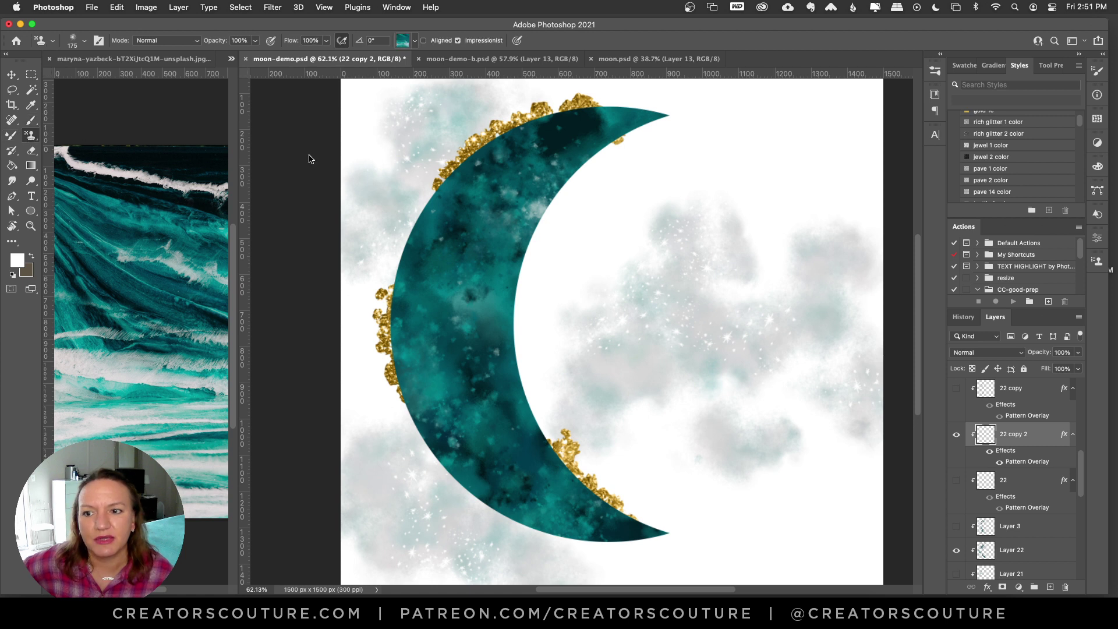
click(406, 40)
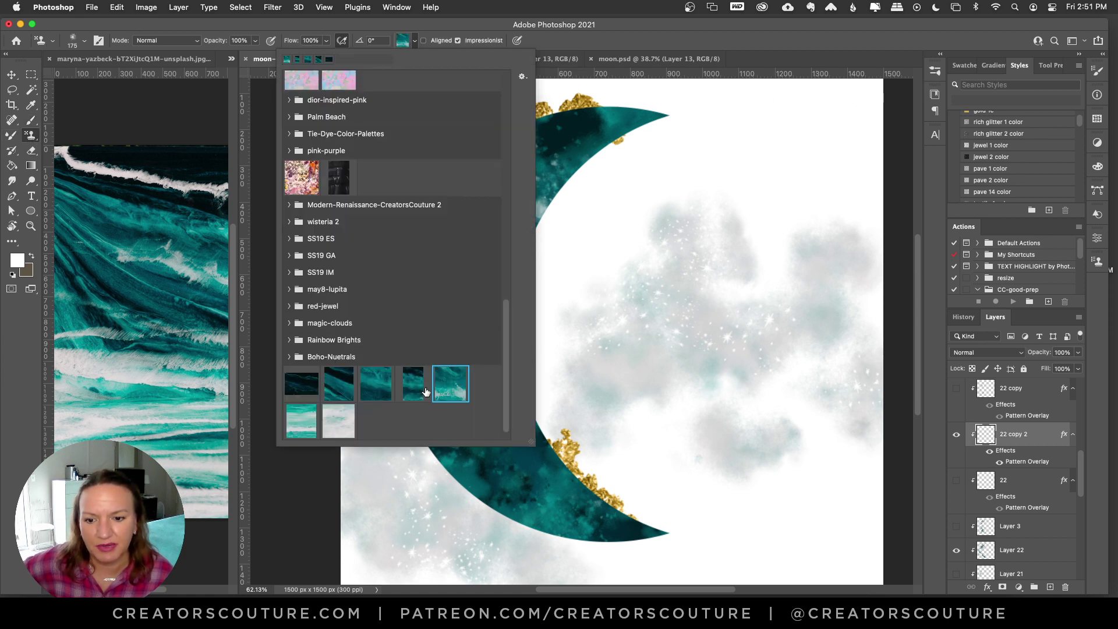
click(377, 384)
click(414, 39)
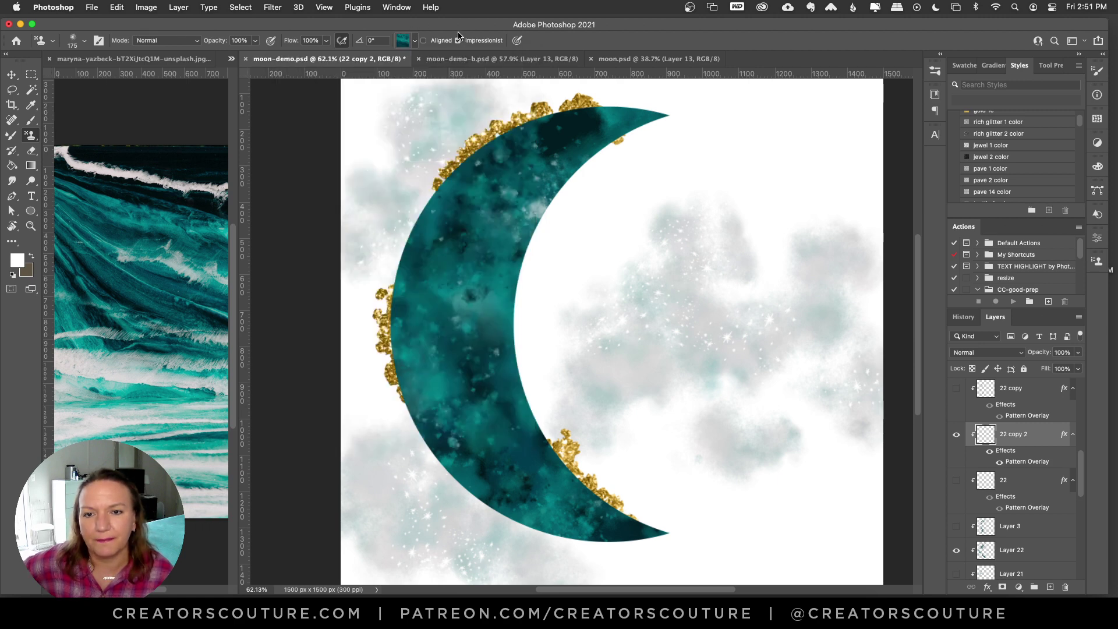
Try painting speckles down the crescent and out to its upper tip on layer 22 copy 2 with the 22-galaxy brush
click(402, 42)
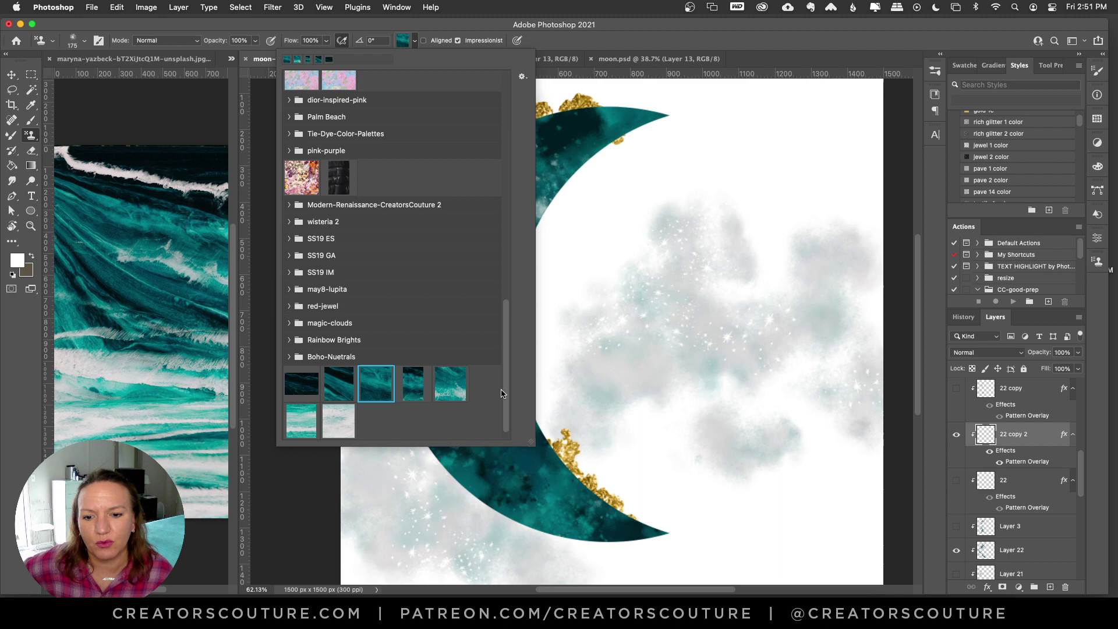
click(401, 43)
click(936, 95)
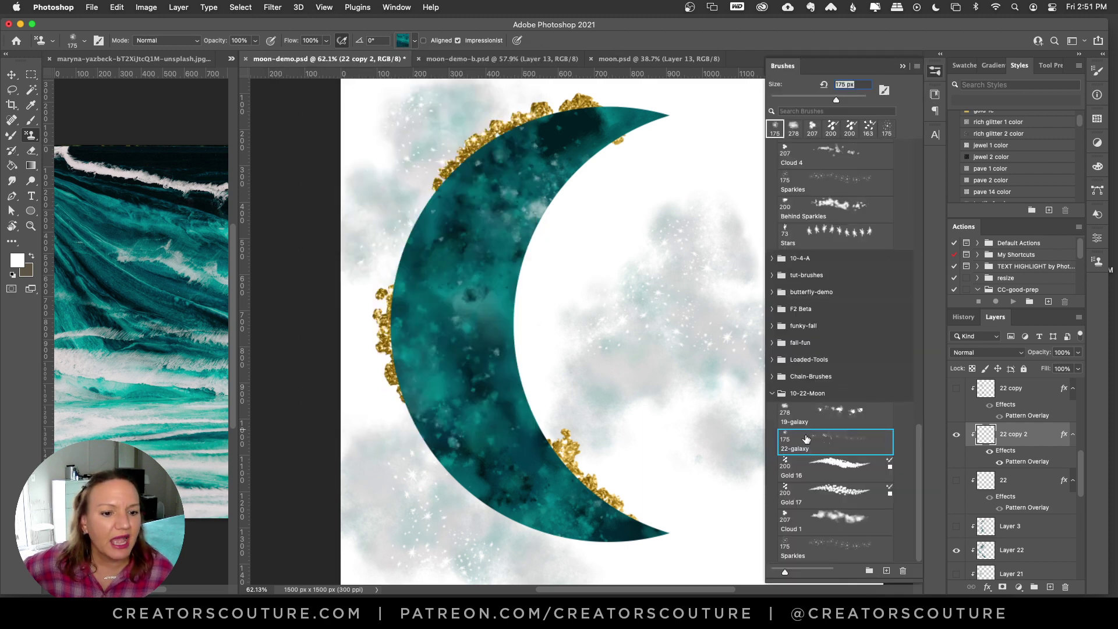
click(934, 71)
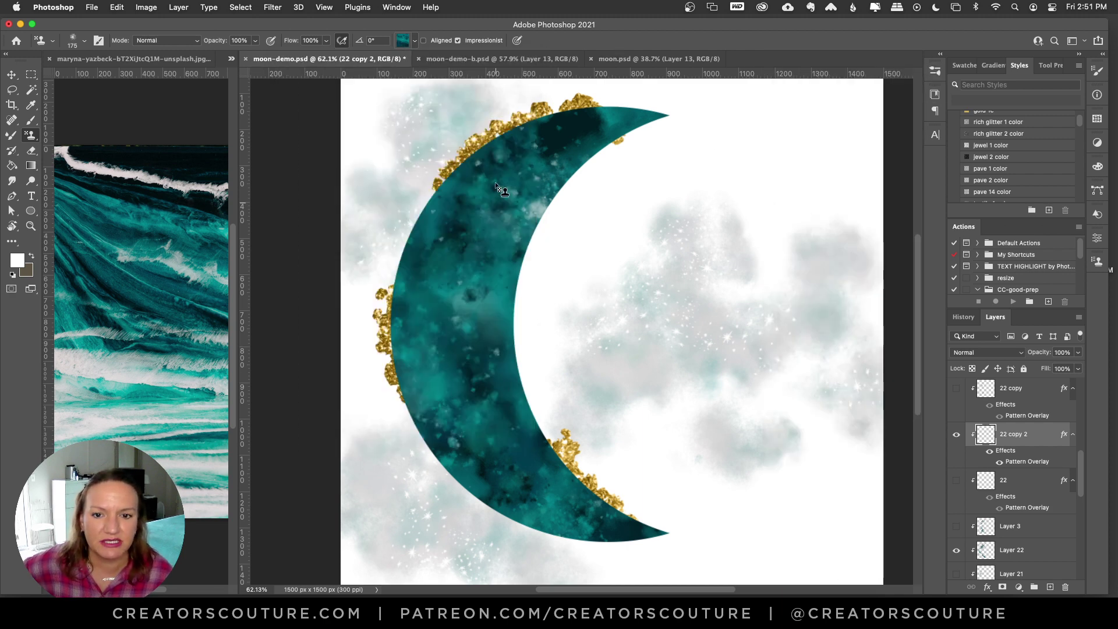
mouse_move(501, 189)
mouse_down()
mouse_move(499, 212)
mouse_move(421, 337)
mouse_move(431, 415)
mouse_move(492, 460)
mouse_up()
key(super+z)
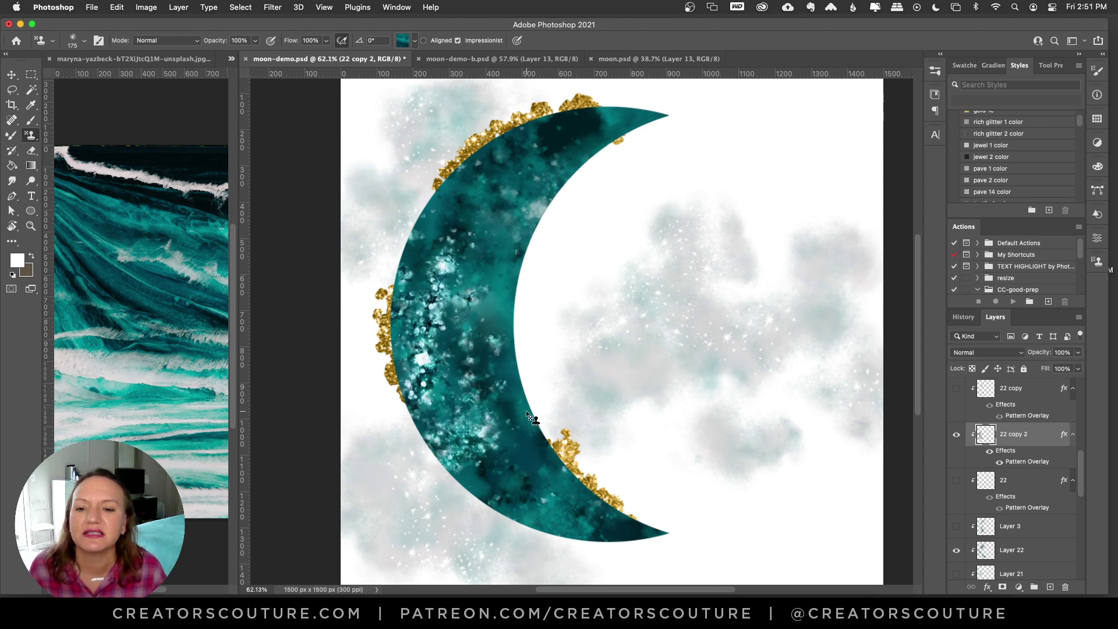
key(super+z)
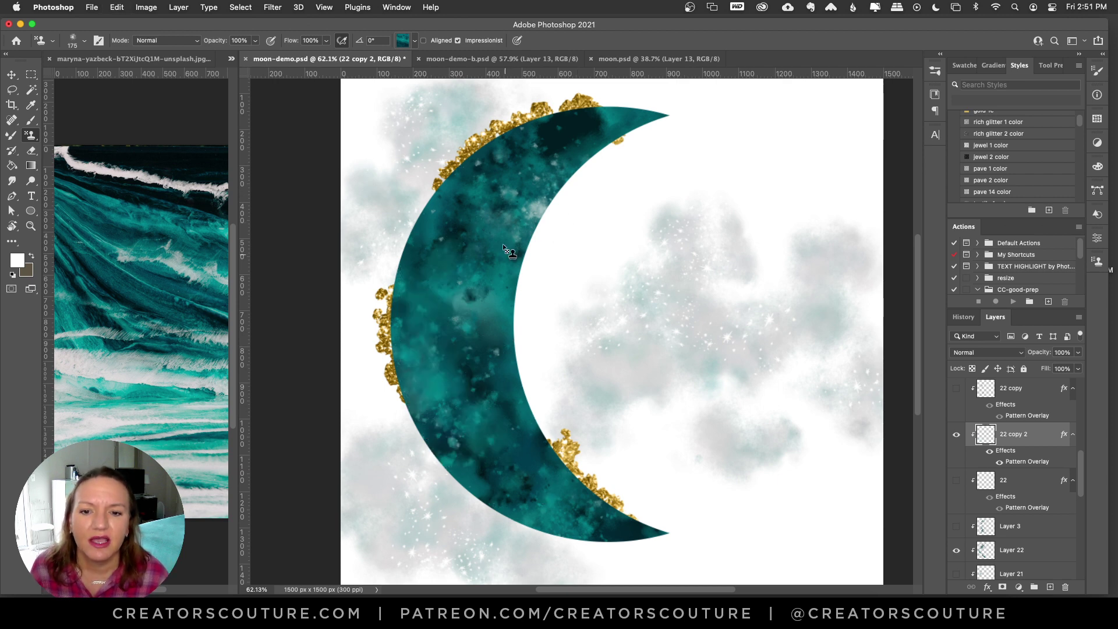
mouse_move(513, 233)
mouse_down()
mouse_move(500, 216)
mouse_move(513, 163)
mouse_move(448, 279)
mouse_move(582, 134)
mouse_move(640, 116)
mouse_up()
key(super+z)
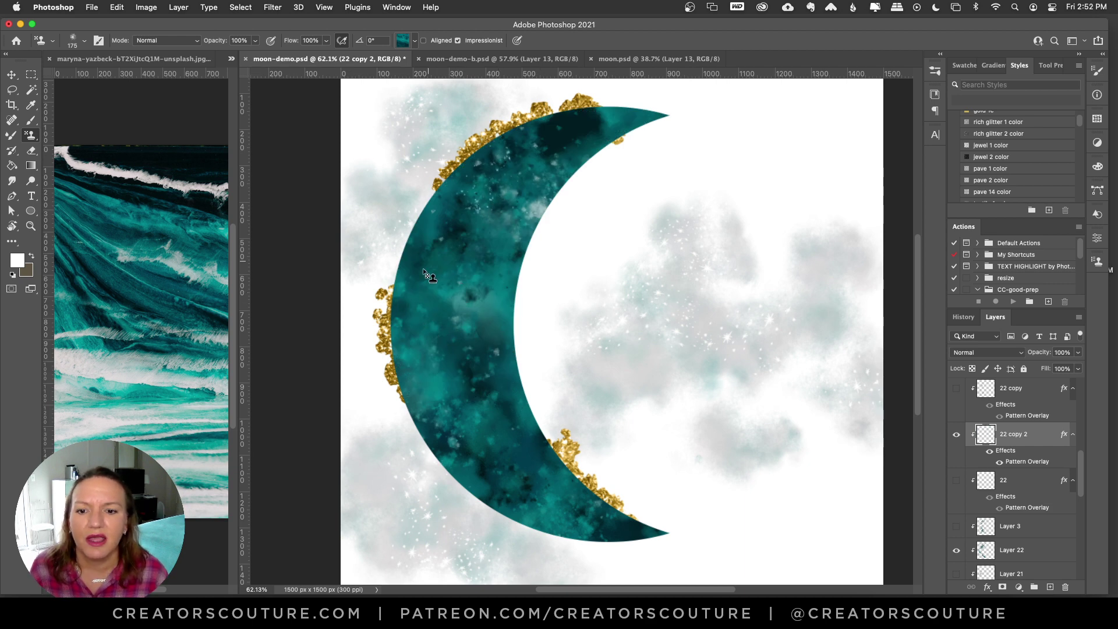
Paint separate clusters of bright teal speckles along the crescent's upper, middle and lower parts on layer 22 copy 2, undoing unwanted strokes
mouse_move(552, 133)
mouse_down()
mouse_move(428, 256)
mouse_move(428, 321)
mouse_move(476, 256)
mouse_move(501, 172)
mouse_move(486, 164)
mouse_move(474, 204)
mouse_move(495, 256)
mouse_up()
key(super+z)
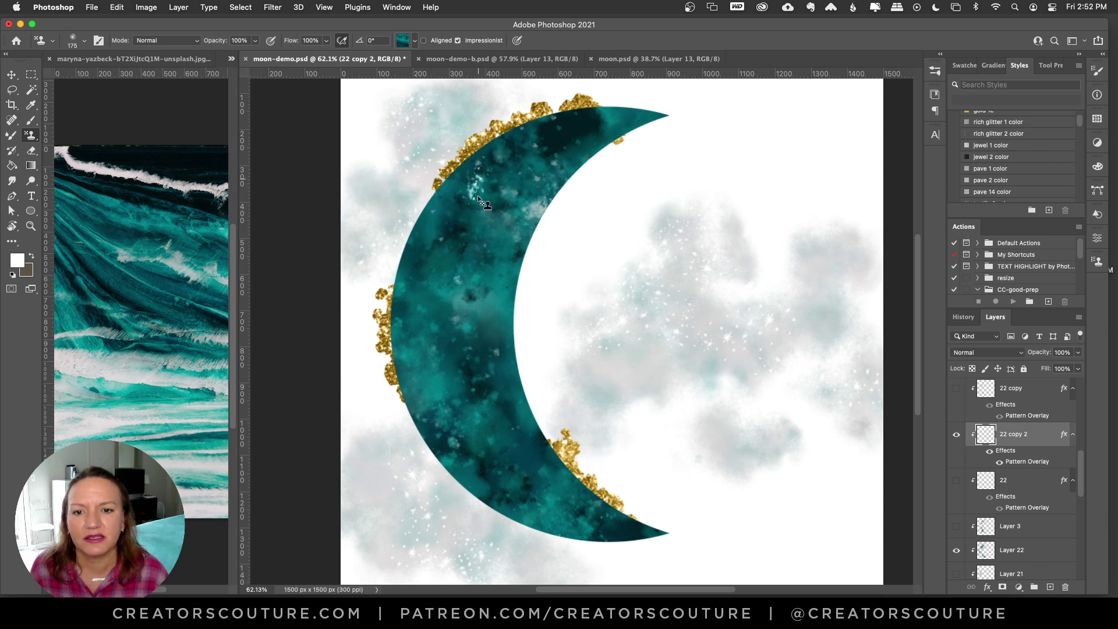
mouse_move(418, 340)
mouse_down()
mouse_move(399, 386)
mouse_move(420, 402)
mouse_up()
key(super+z)
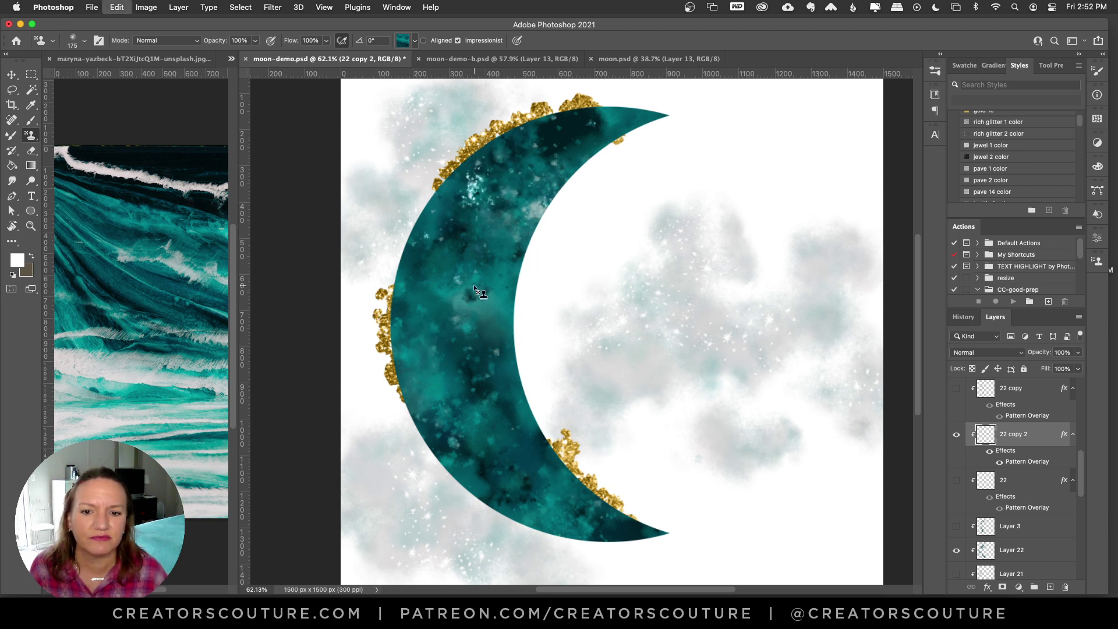
drag(527, 265, 445, 344)
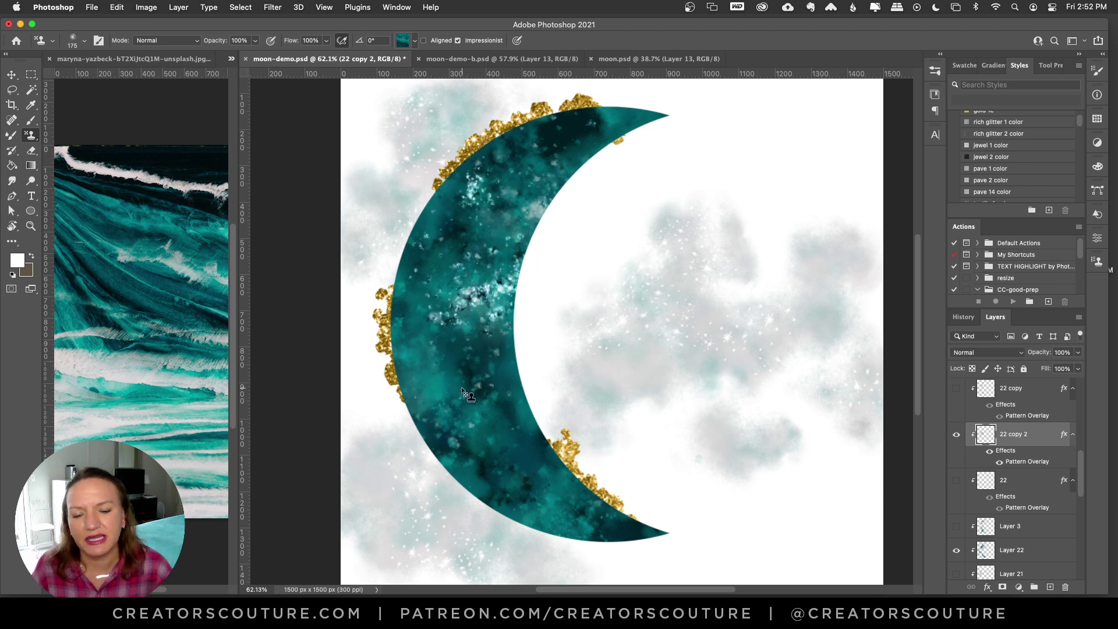
key(super+z)
drag(418, 431, 466, 393)
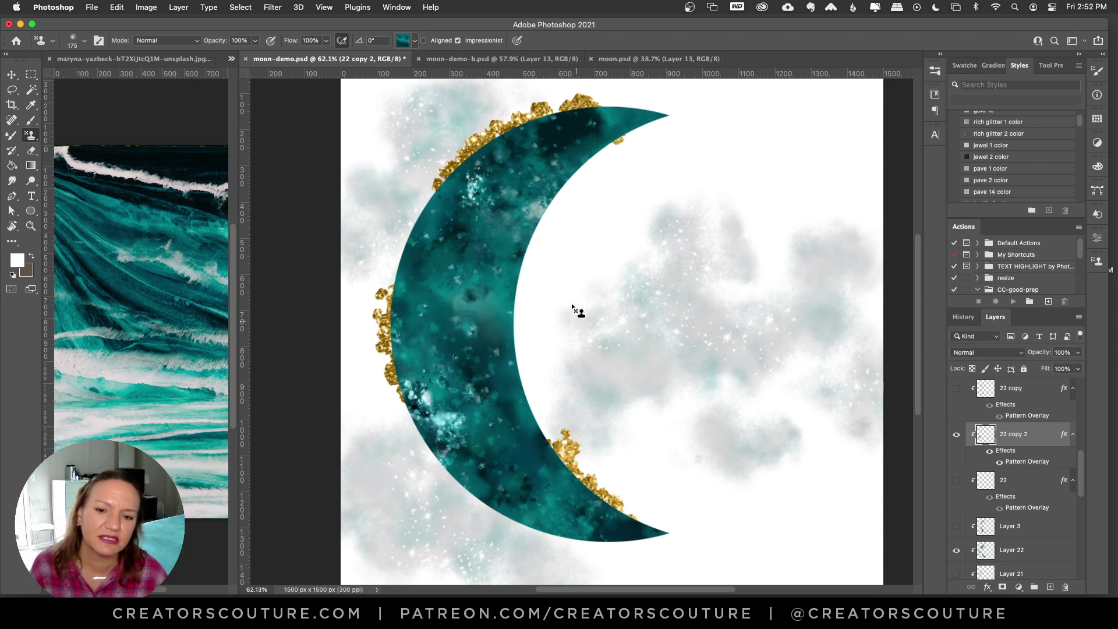
mouse_move(543, 263)
mouse_down()
mouse_move(506, 323)
mouse_move(495, 413)
mouse_move(491, 301)
mouse_move(477, 316)
mouse_move(536, 332)
mouse_up()
key(super+z)
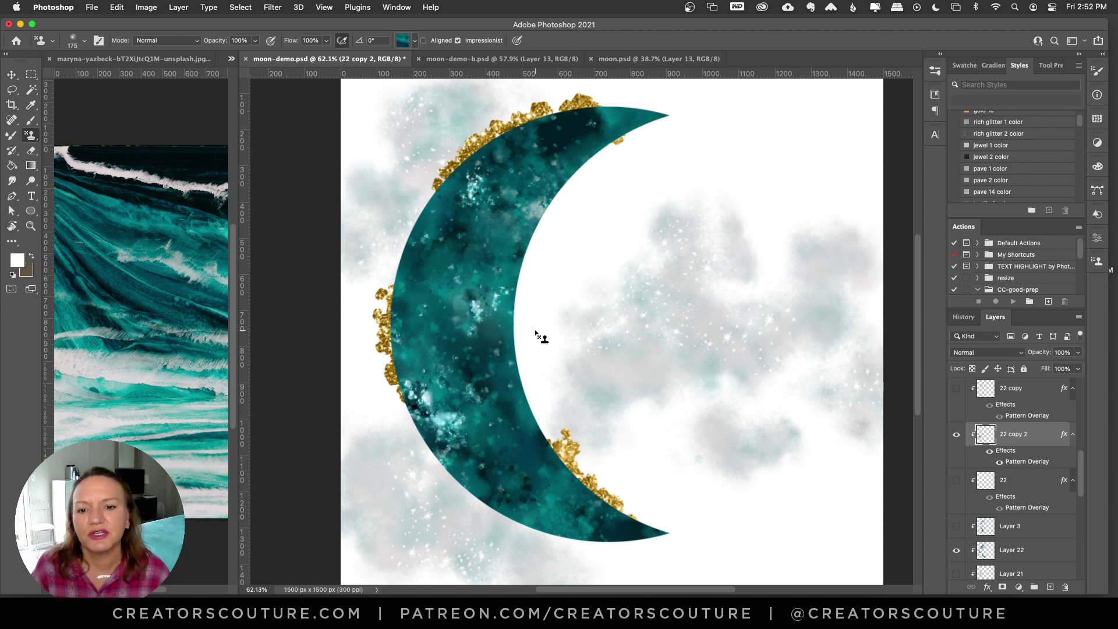
drag(546, 501, 554, 521)
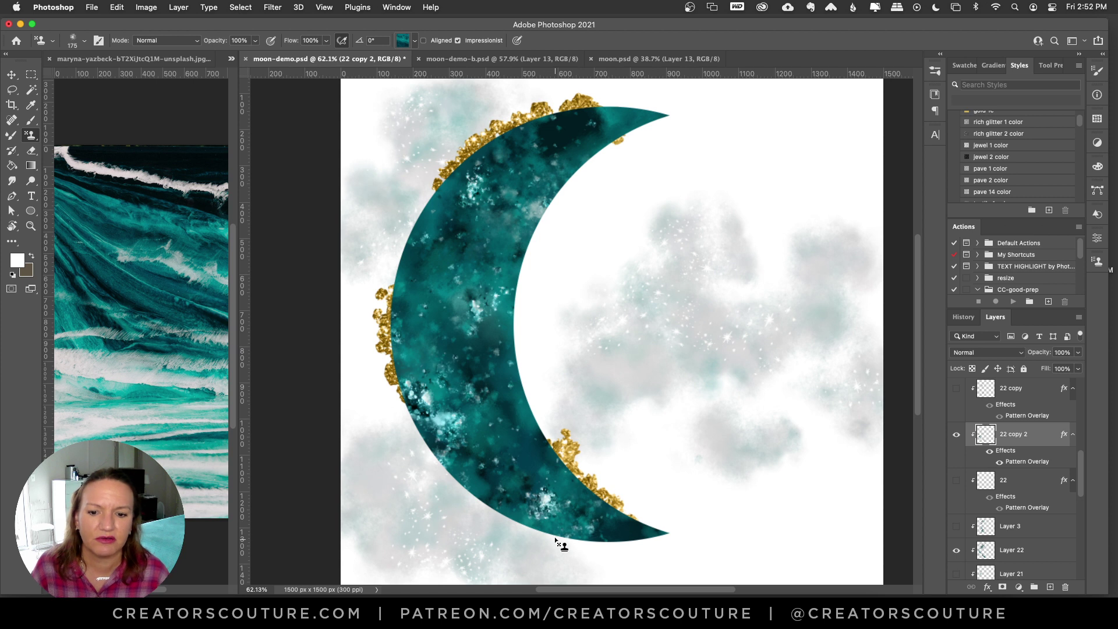
key(super+z)
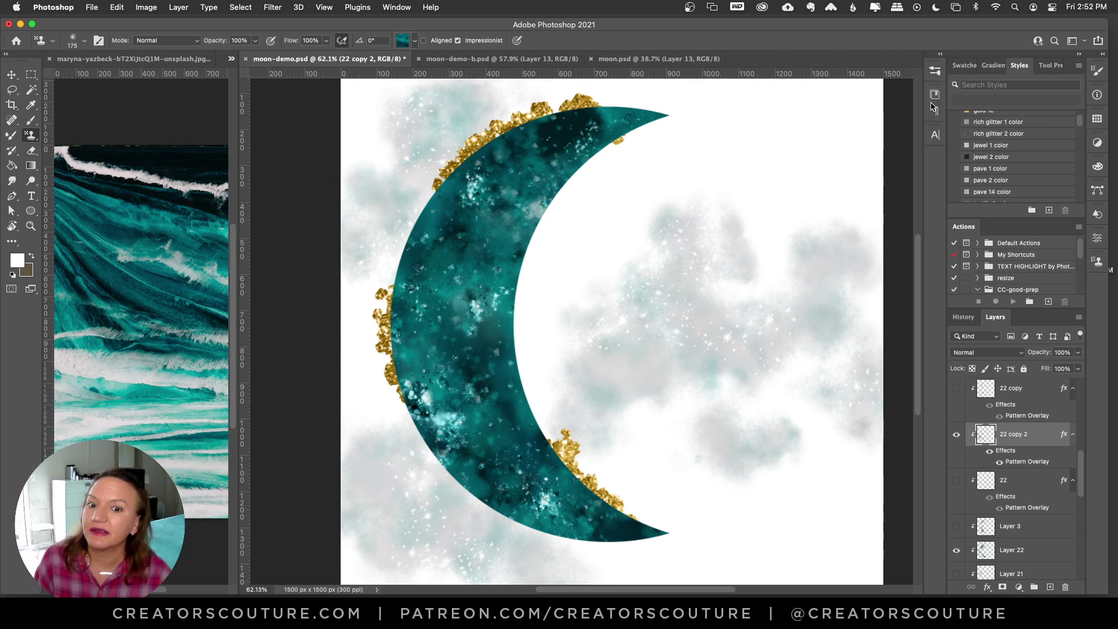
Try several Rich Glitter styles from the Creative Couture styles library on layer 22 copy 2, including Rich Glitter 21 Color style
click(934, 96)
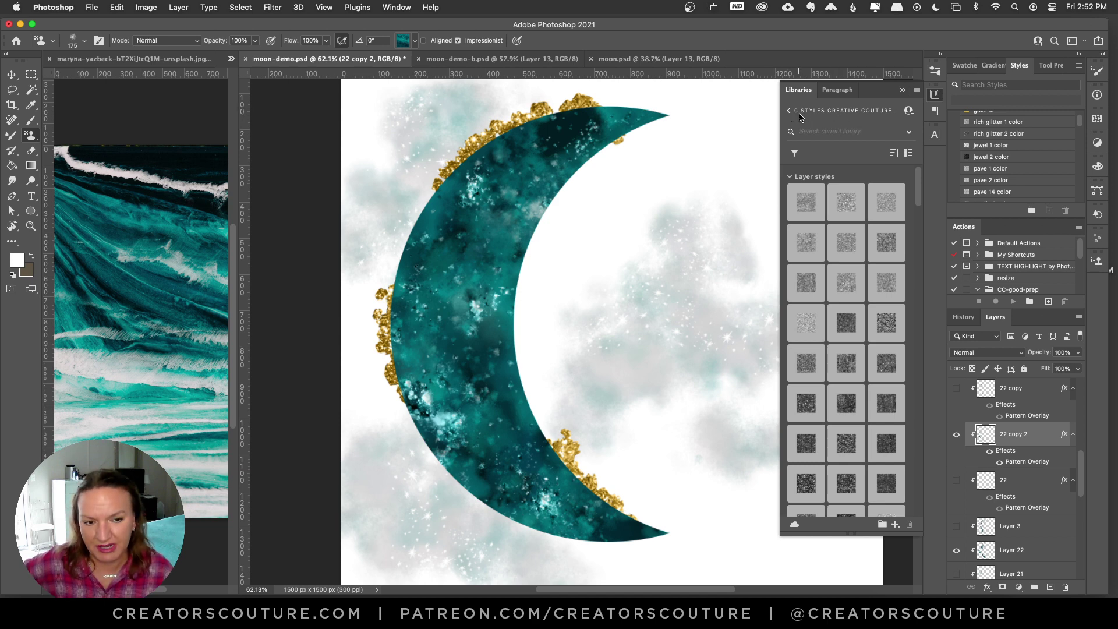
mouse_move(917, 192)
mouse_down()
mouse_move(922, 212)
mouse_move(925, 192)
mouse_up()
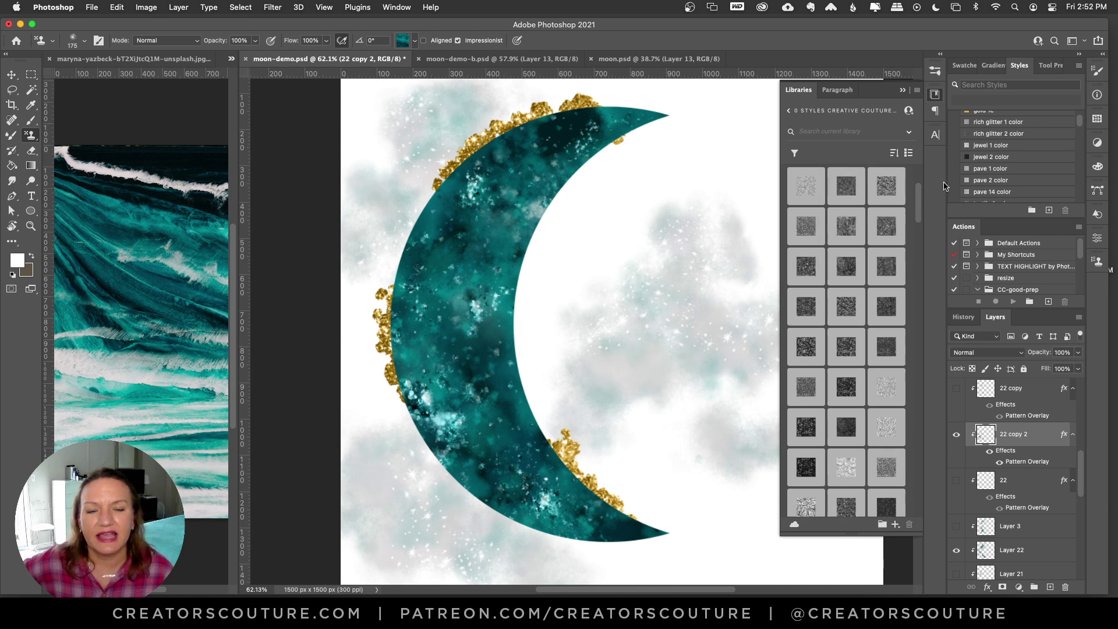
click(807, 233)
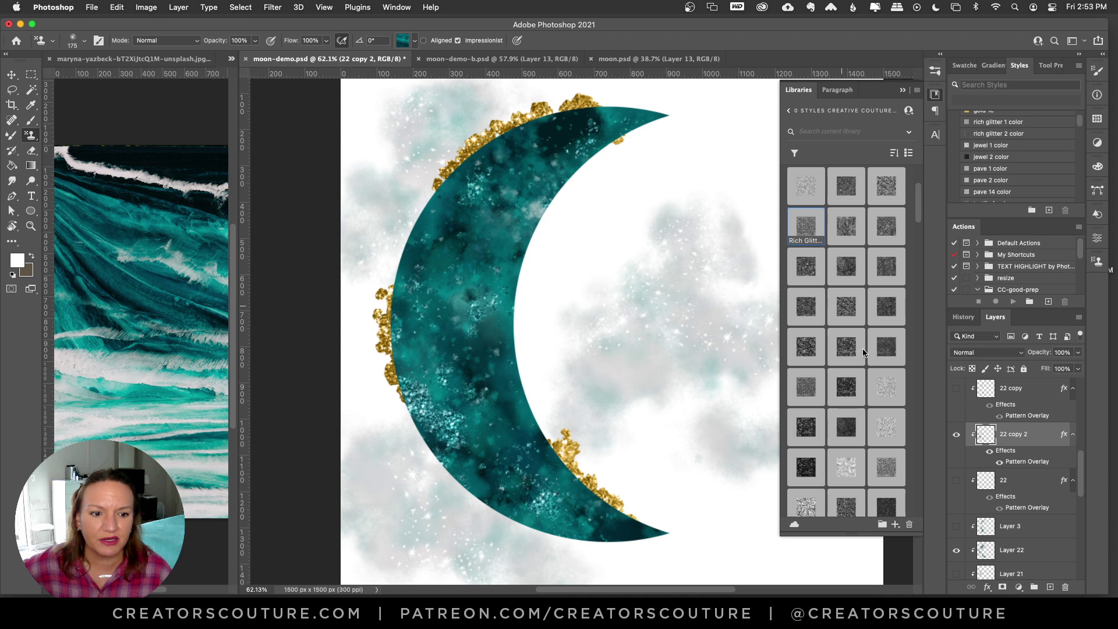
click(880, 356)
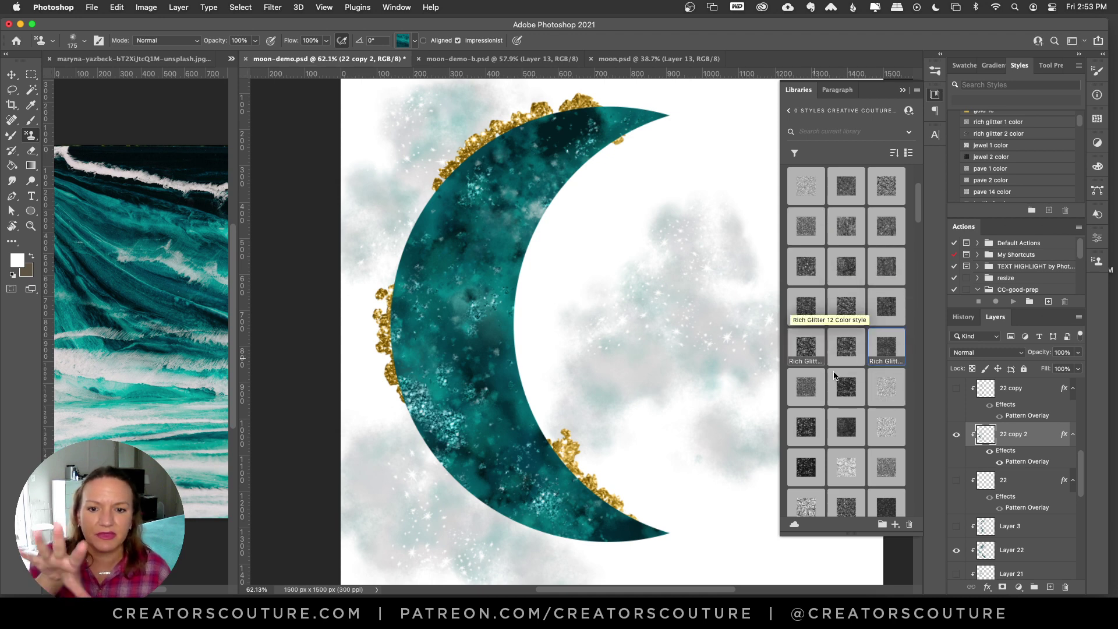
click(886, 387)
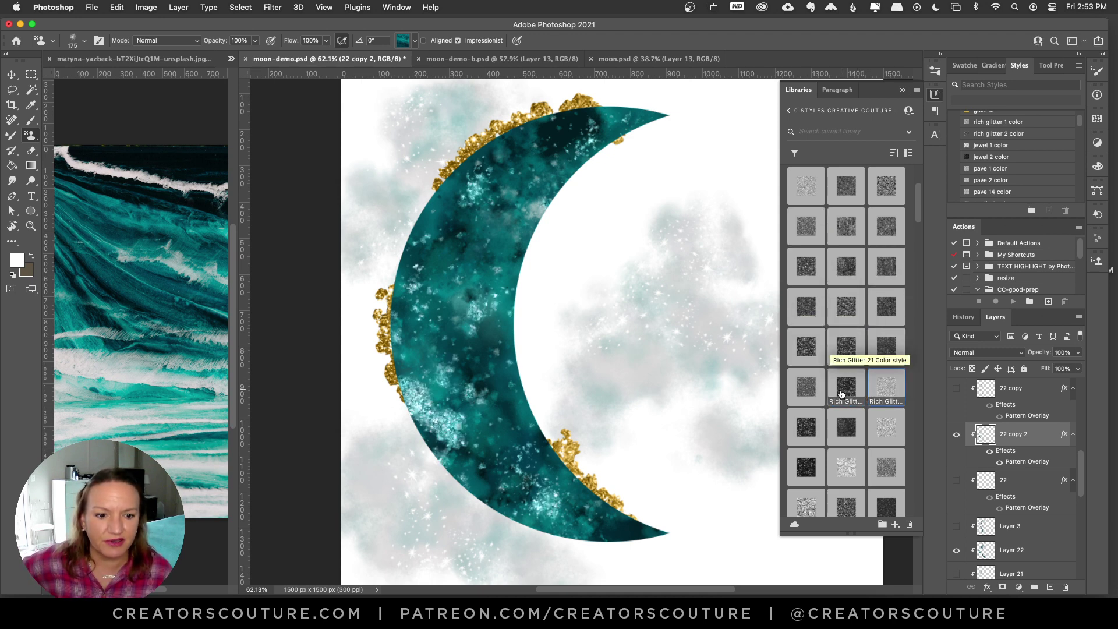
click(841, 394)
Try several Textile styles from the library on the speckles of layer 22 copy 2, including Textile 16 and Textile 21
scroll(920, 326, down, 5)
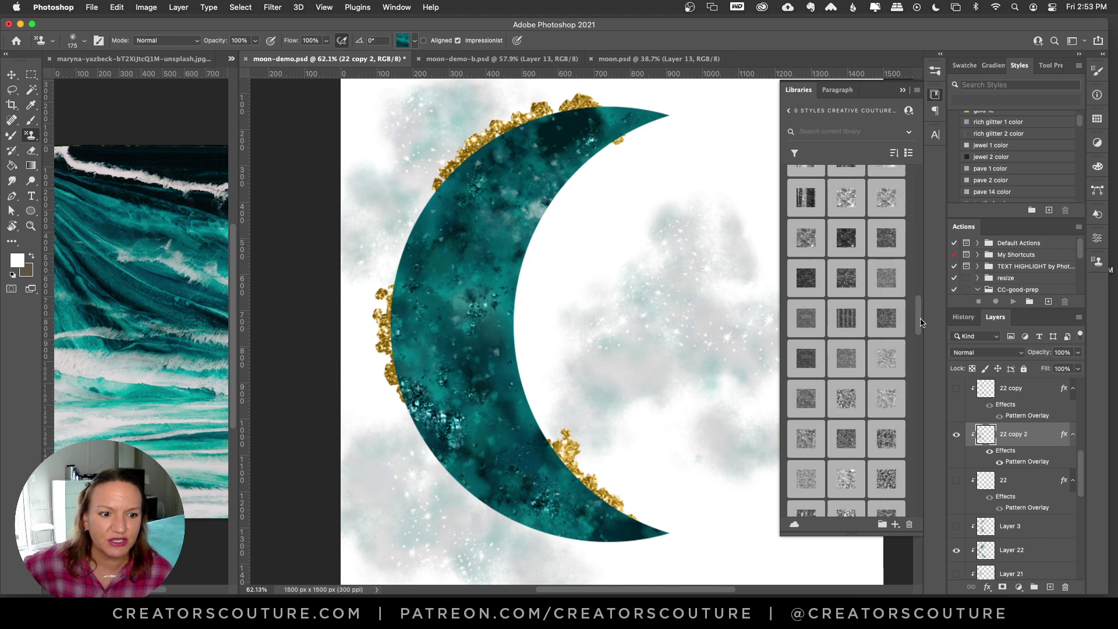
scroll(920, 322, up, 3)
click(883, 247)
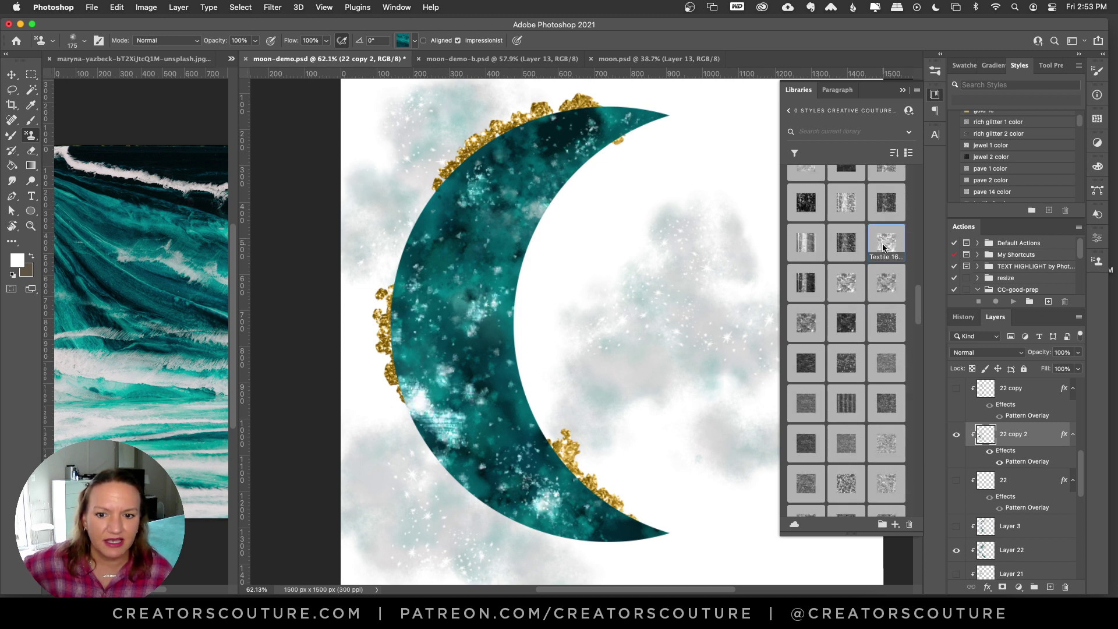
click(872, 322)
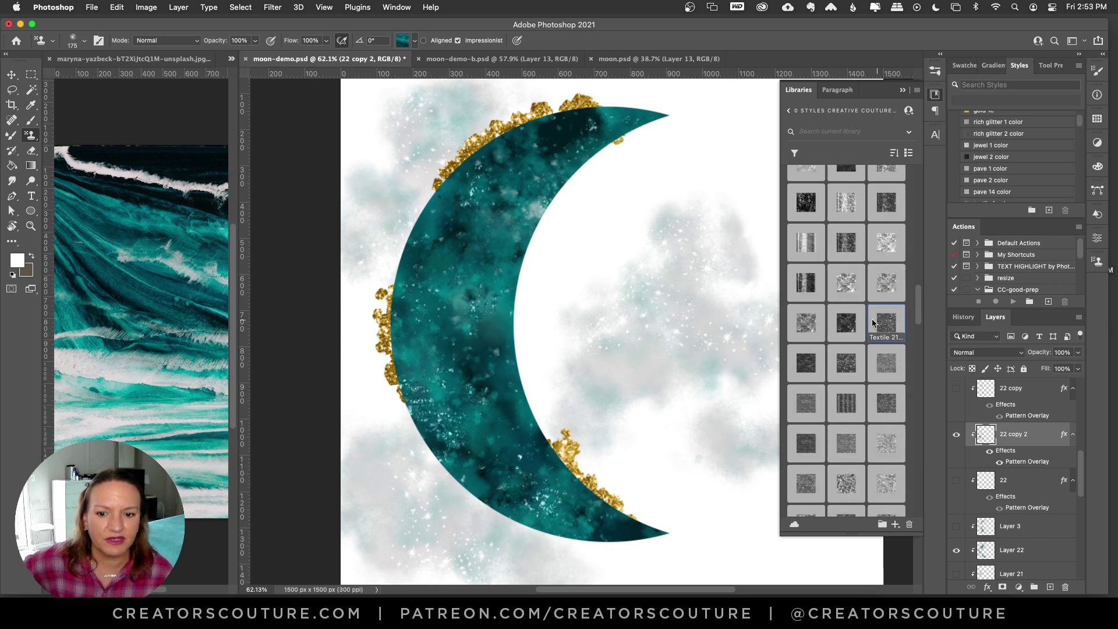
click(807, 321)
click(846, 370)
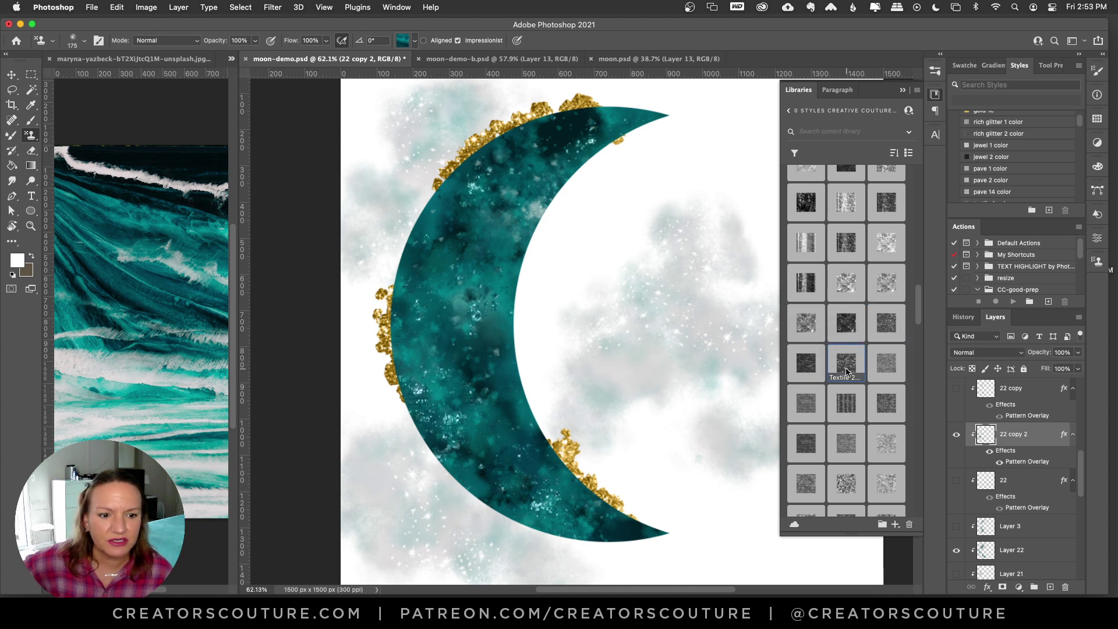
click(895, 367)
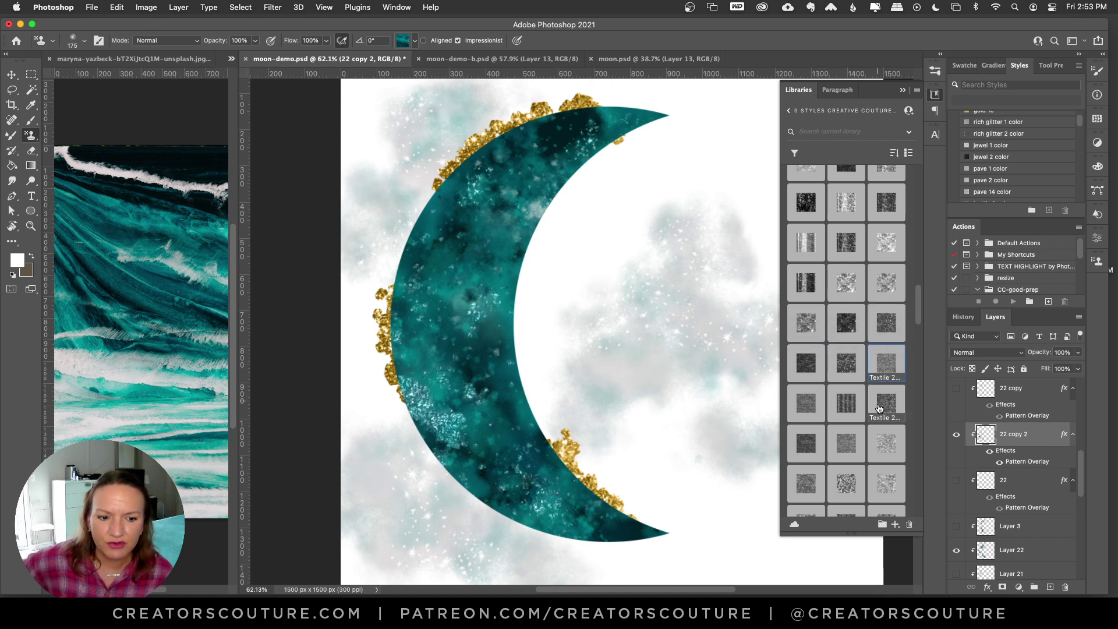
Try several Deeply Encrusted color styles on the speckles of layer 22 copy 2, including Deeply Encrusted 3 and Deeply Encrusted 1
click(887, 439)
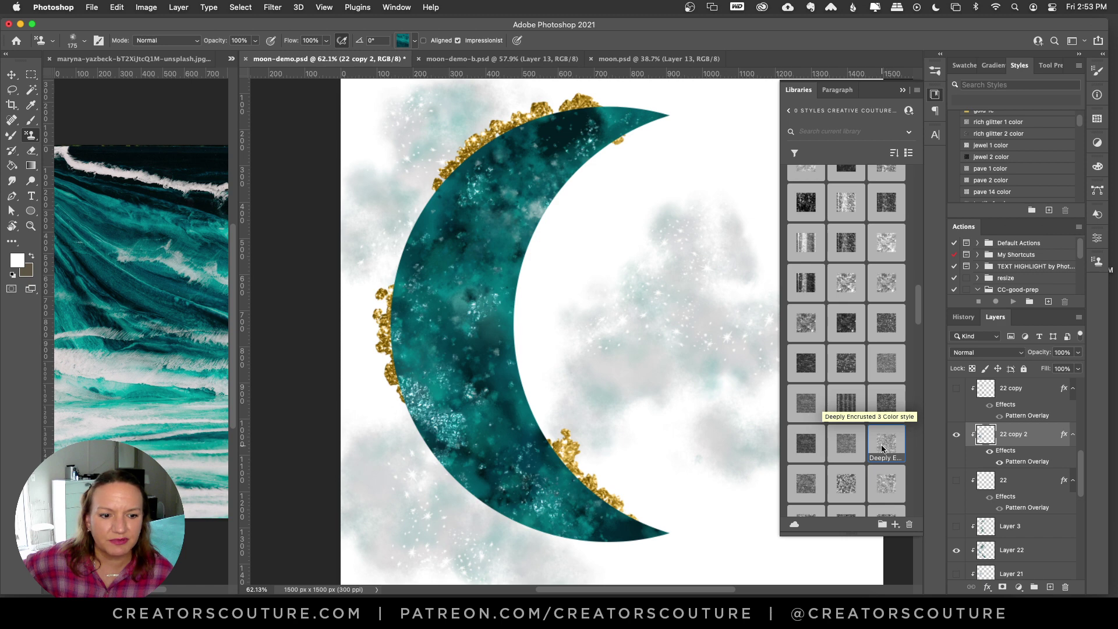
drag(916, 308, 916, 328)
click(885, 335)
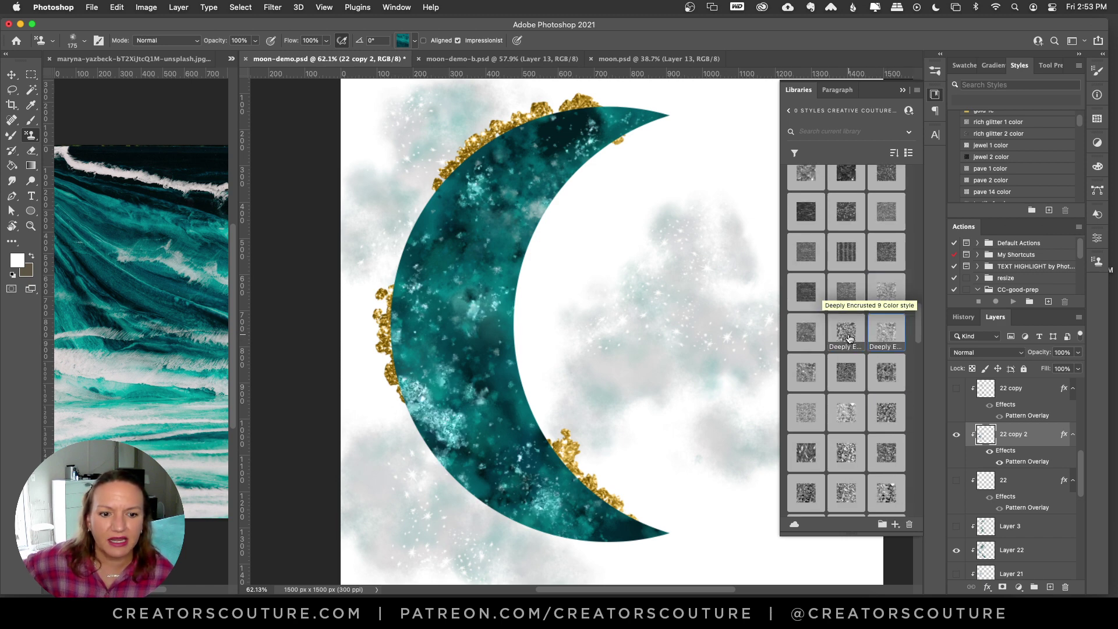
click(808, 372)
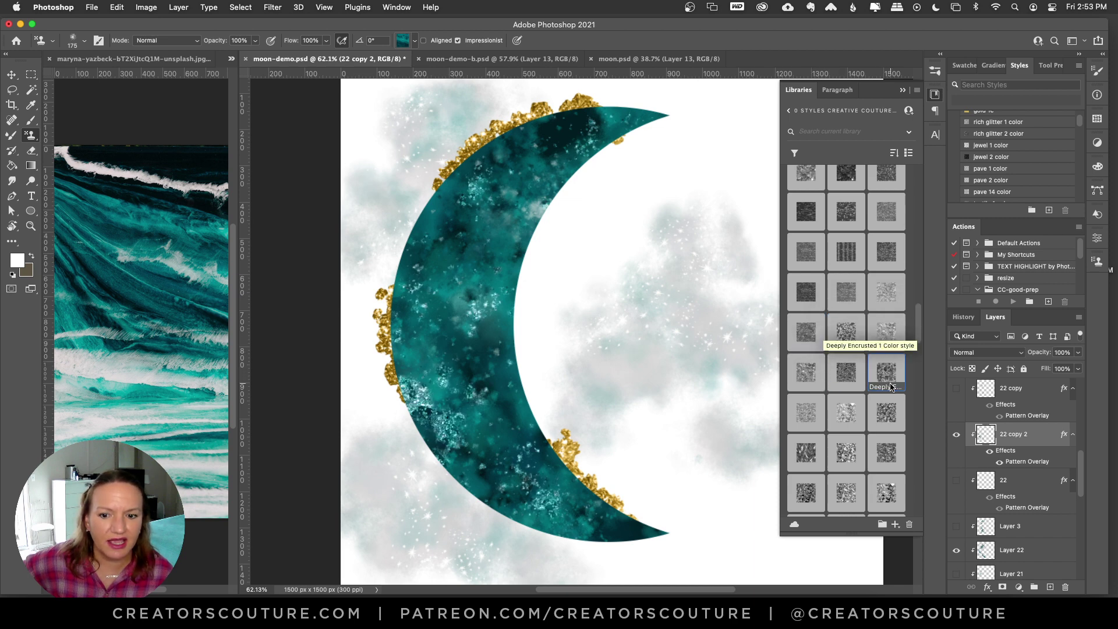
click(883, 416)
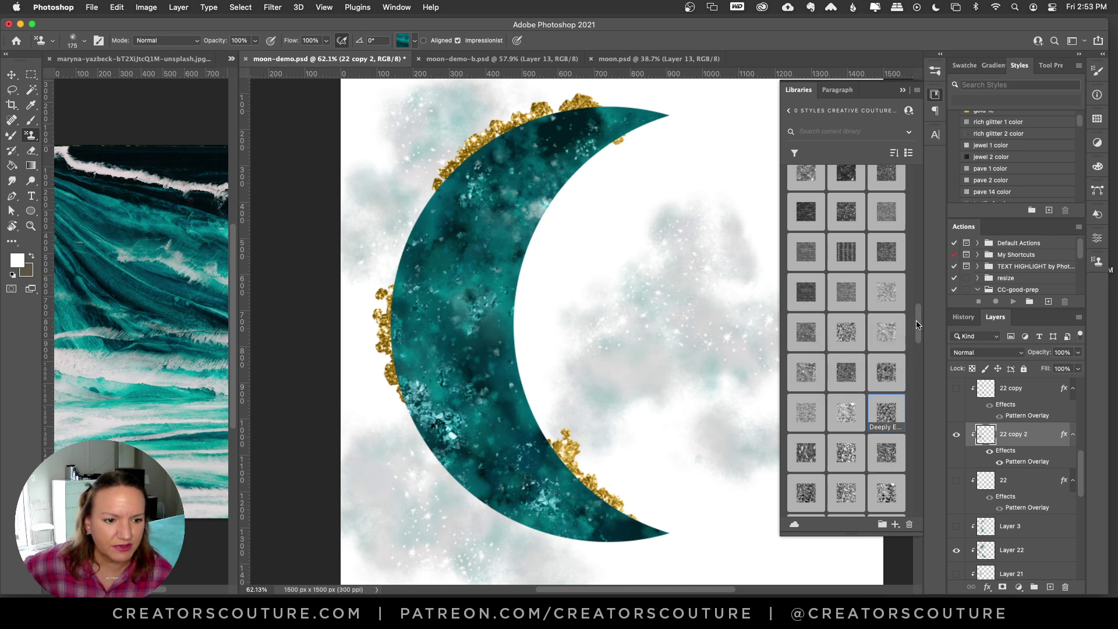
scroll(883, 419, down, 5)
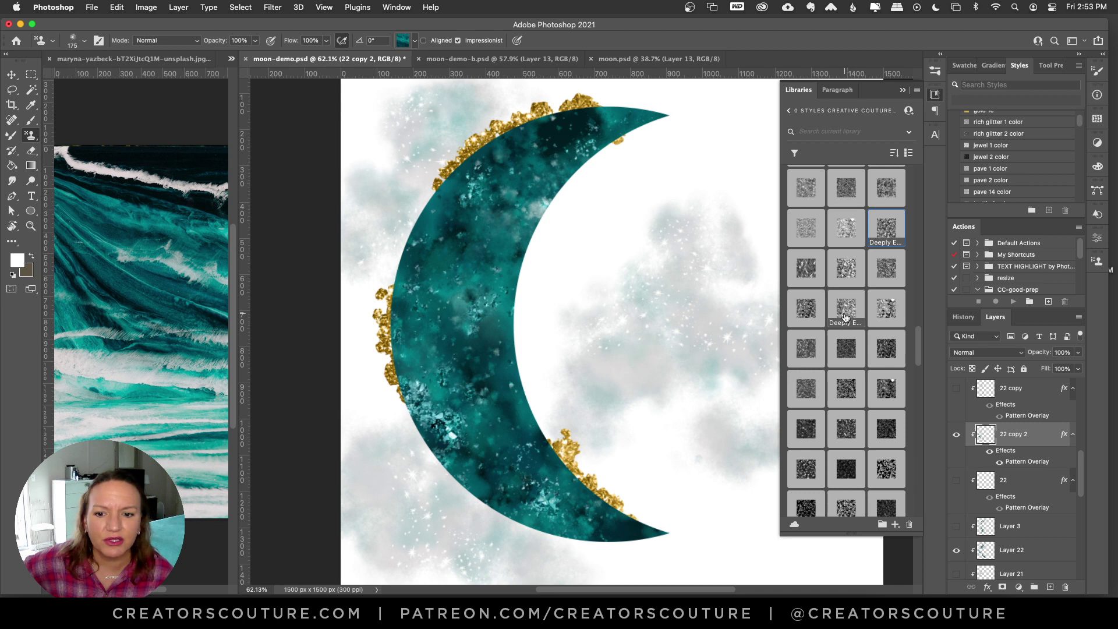
click(846, 274)
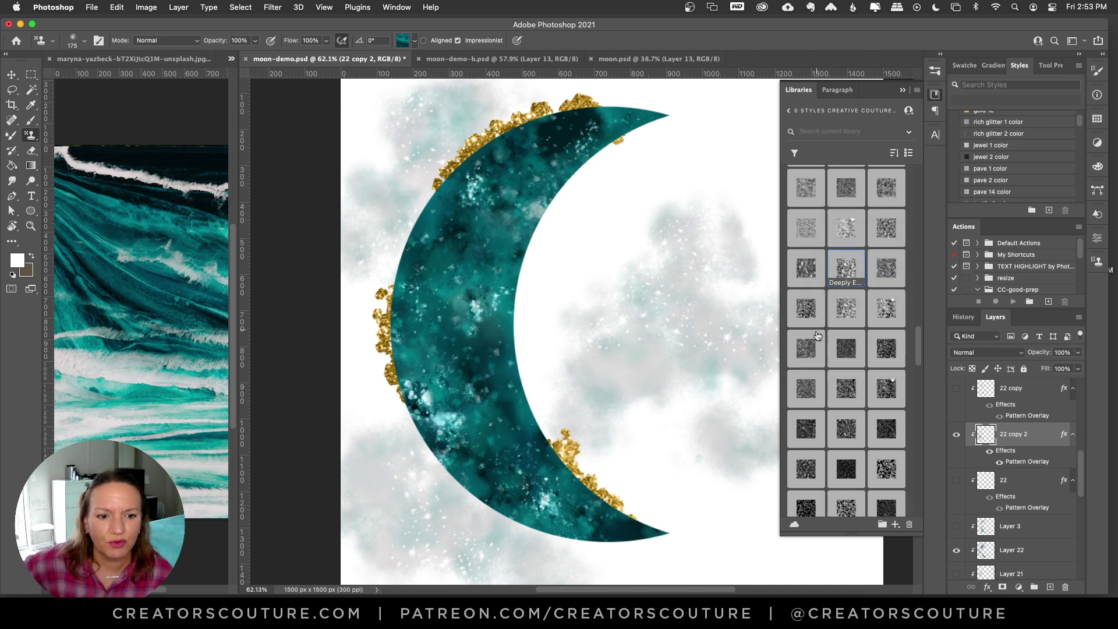
click(846, 388)
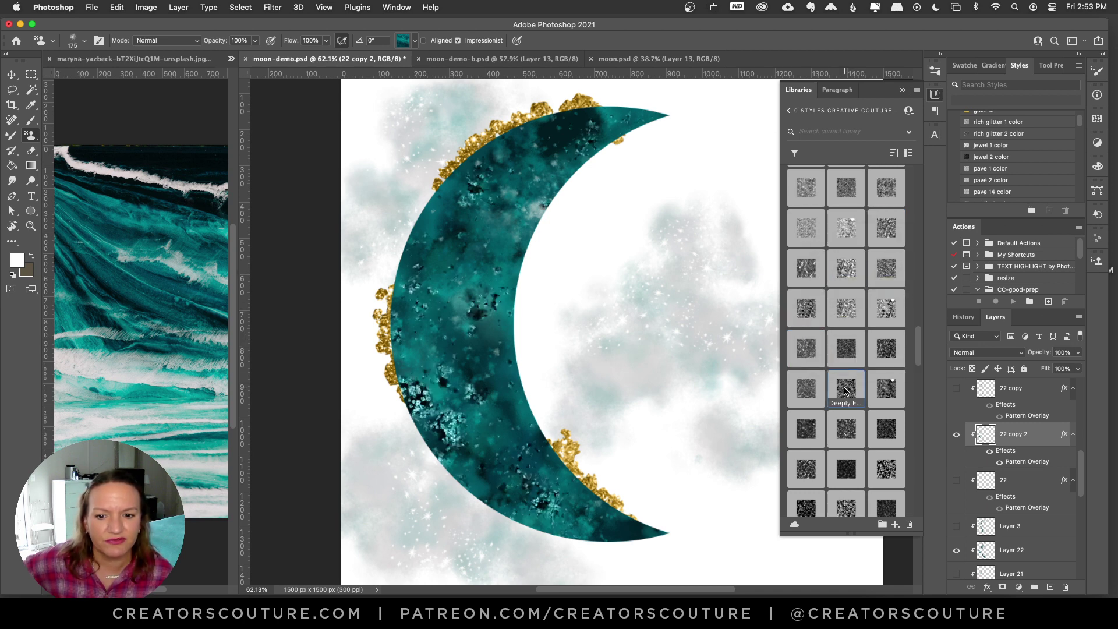
Apply various So Dimensional color styles to the speckles of layer 22 copy 2, including So Dimensional 6 and So Dimensional 11
scroll(918, 361, down, 2)
scroll(918, 361, down, 3)
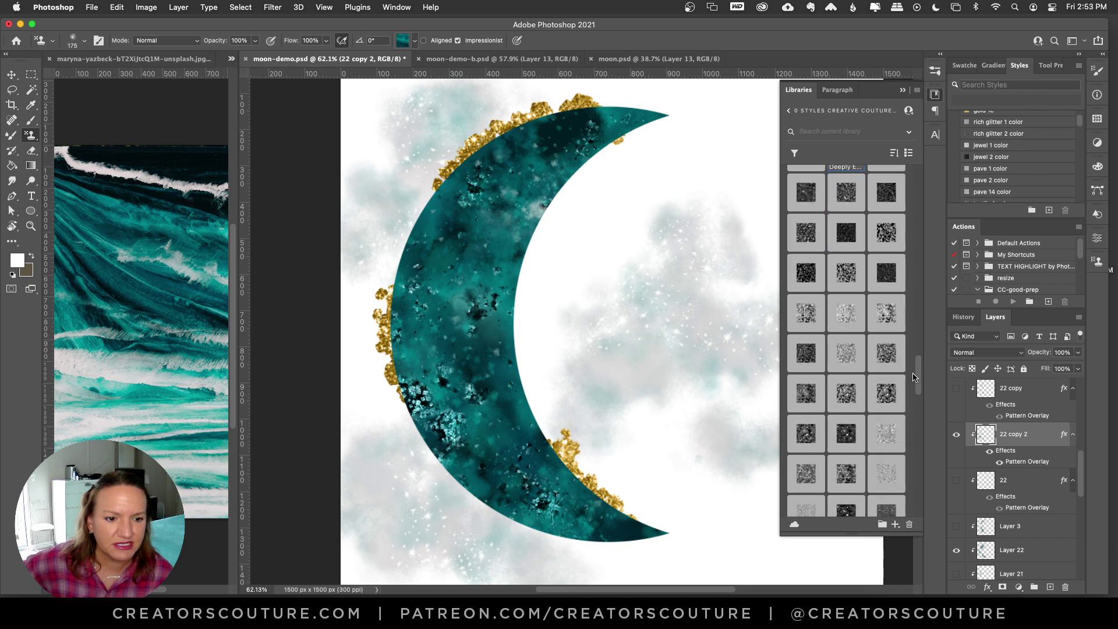
click(854, 280)
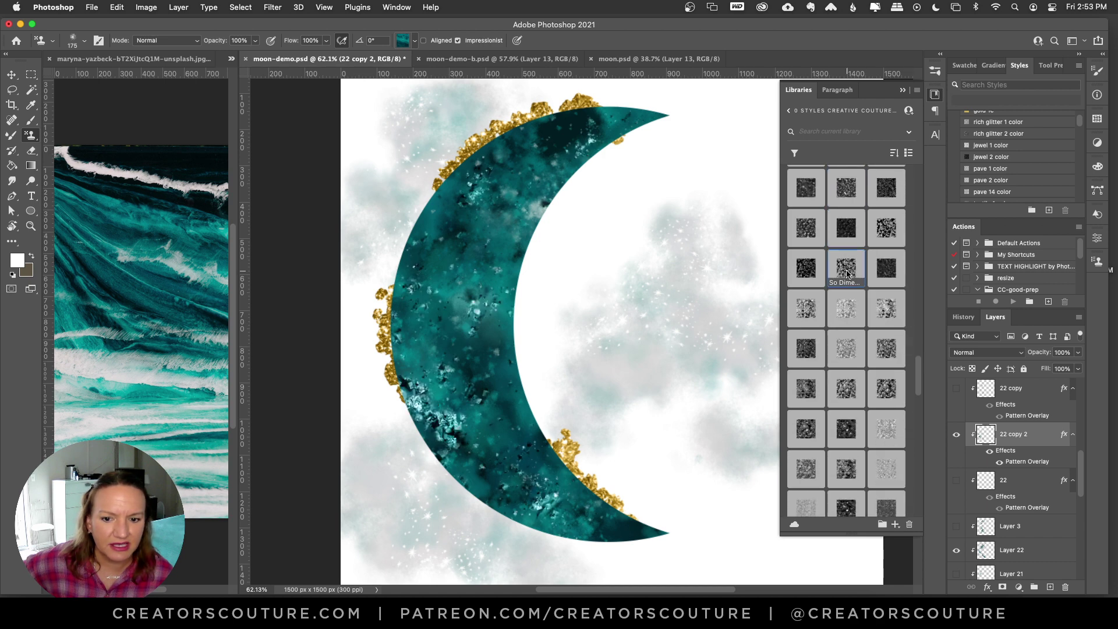
click(877, 311)
click(806, 317)
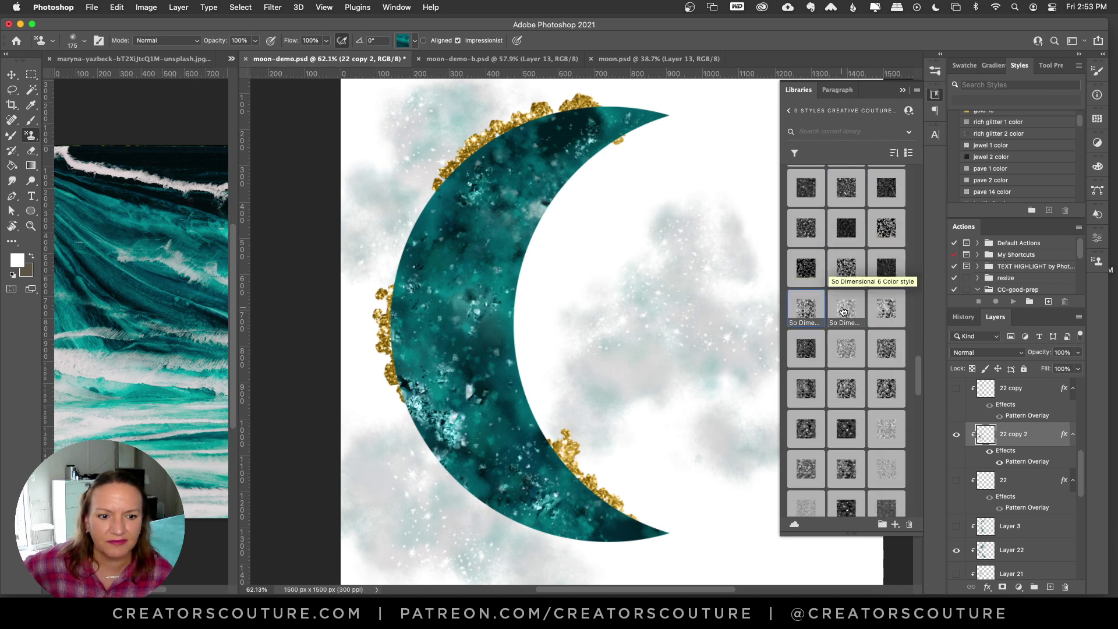
click(844, 350)
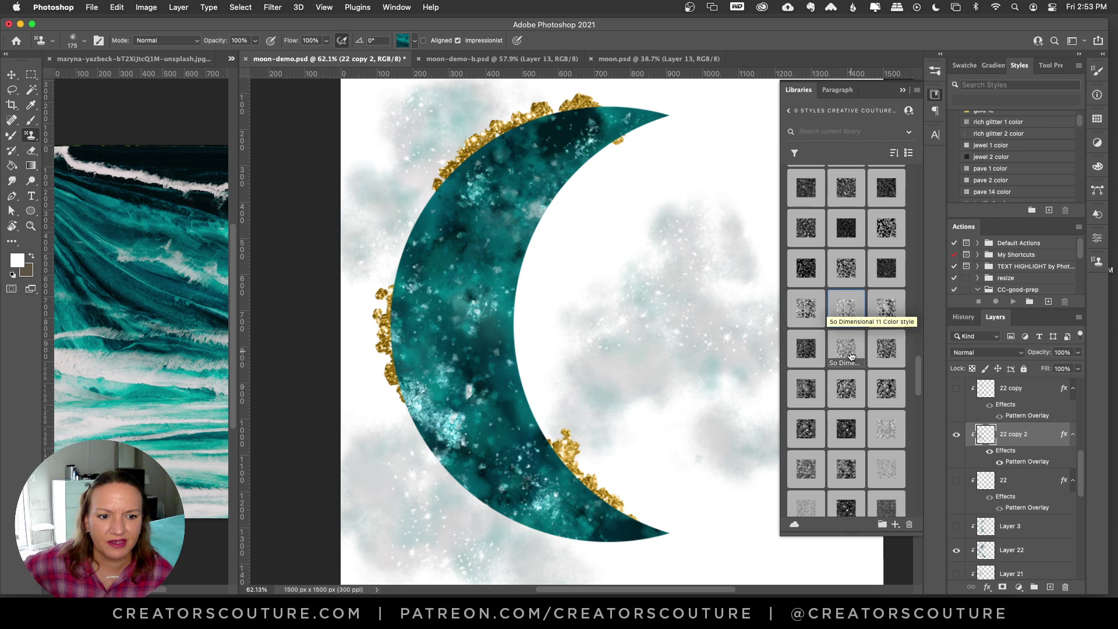
click(883, 389)
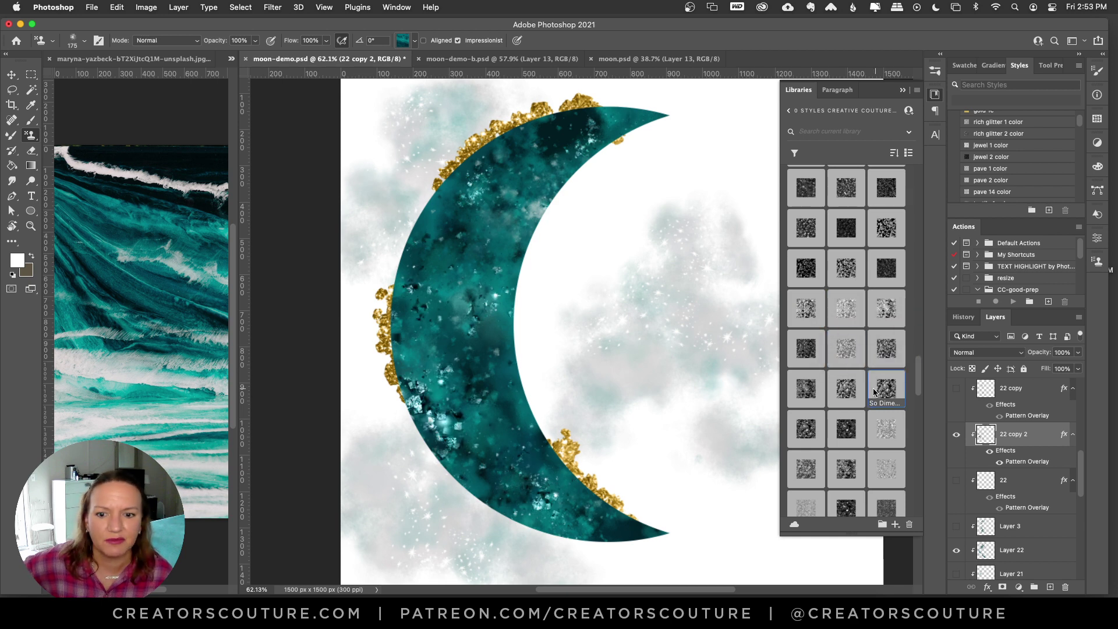
Try several So Dimensional and Lightly Encrusted library styles on the speckles of layer 22 copy 2
click(805, 393)
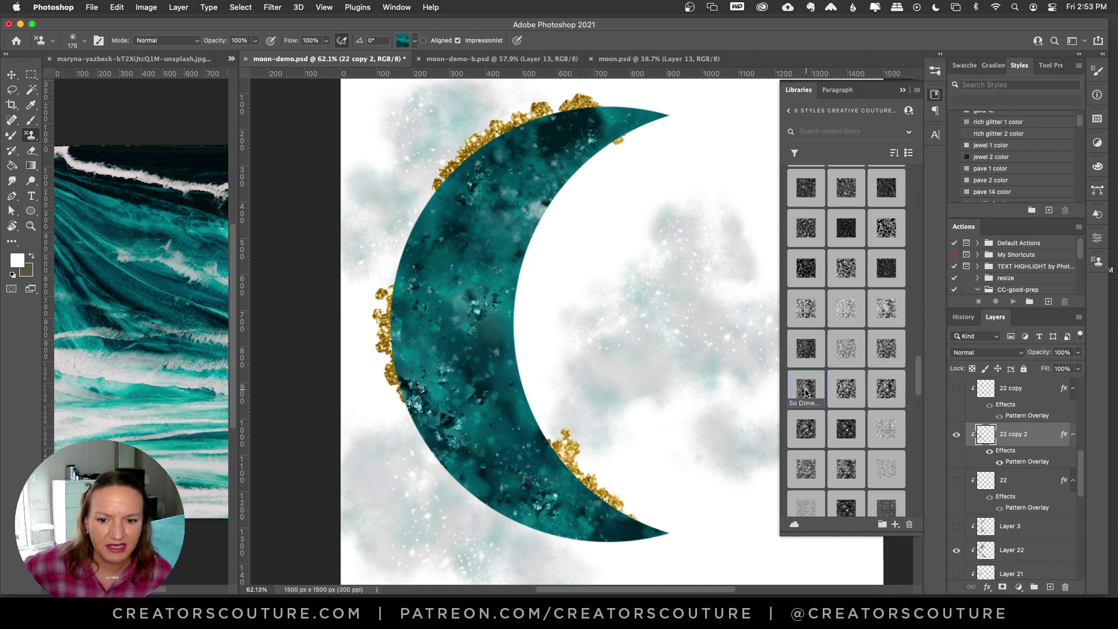
click(847, 434)
click(890, 234)
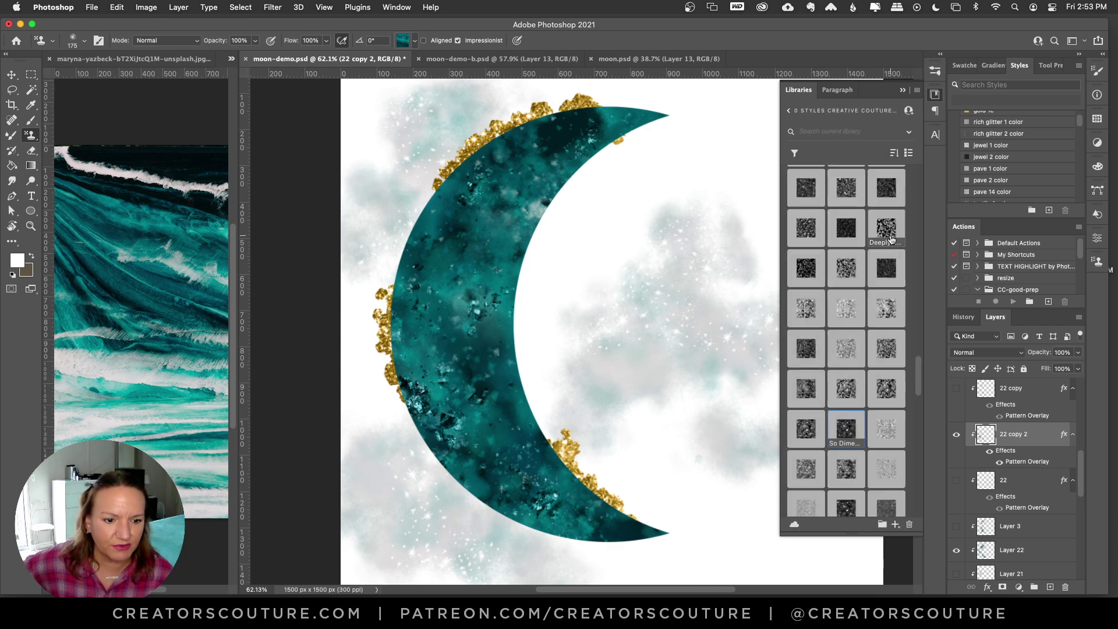
click(882, 430)
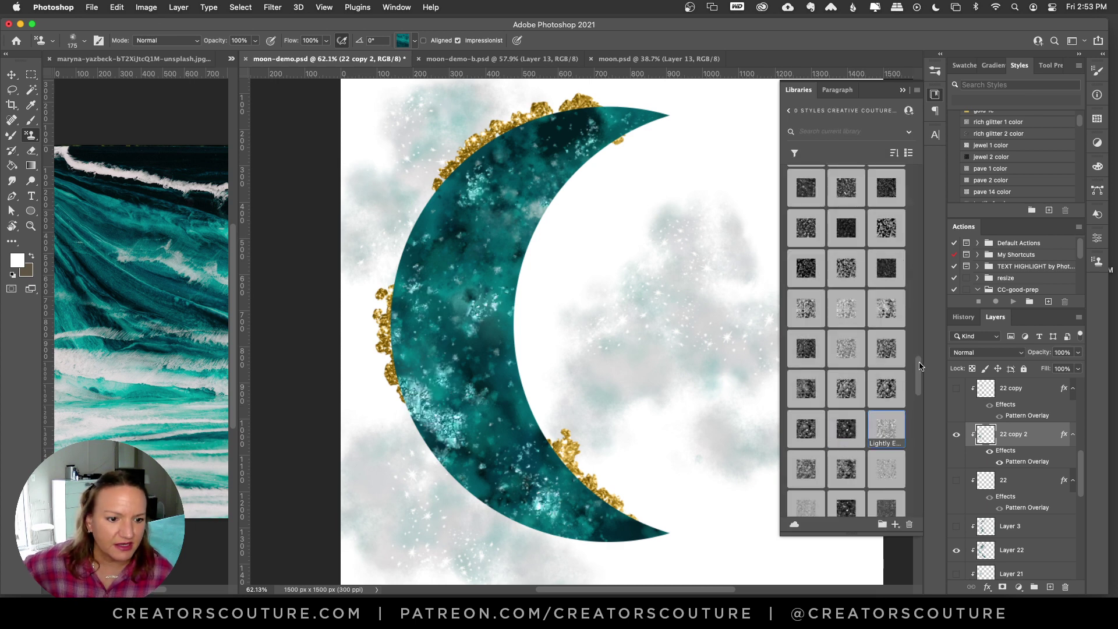
drag(918, 370, 919, 399)
click(883, 311)
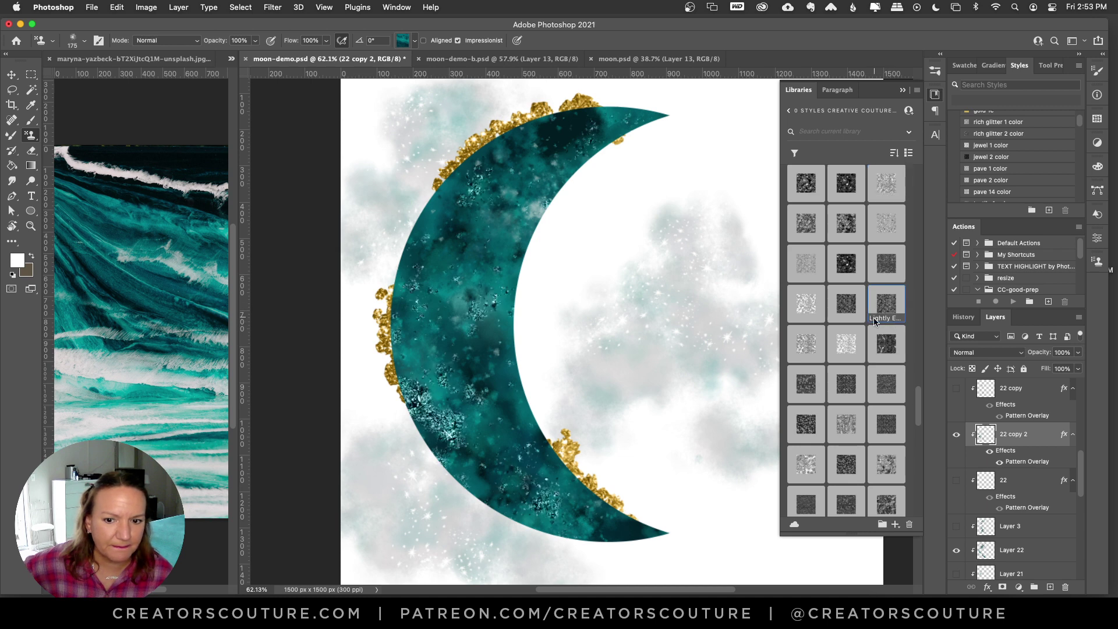
click(806, 349)
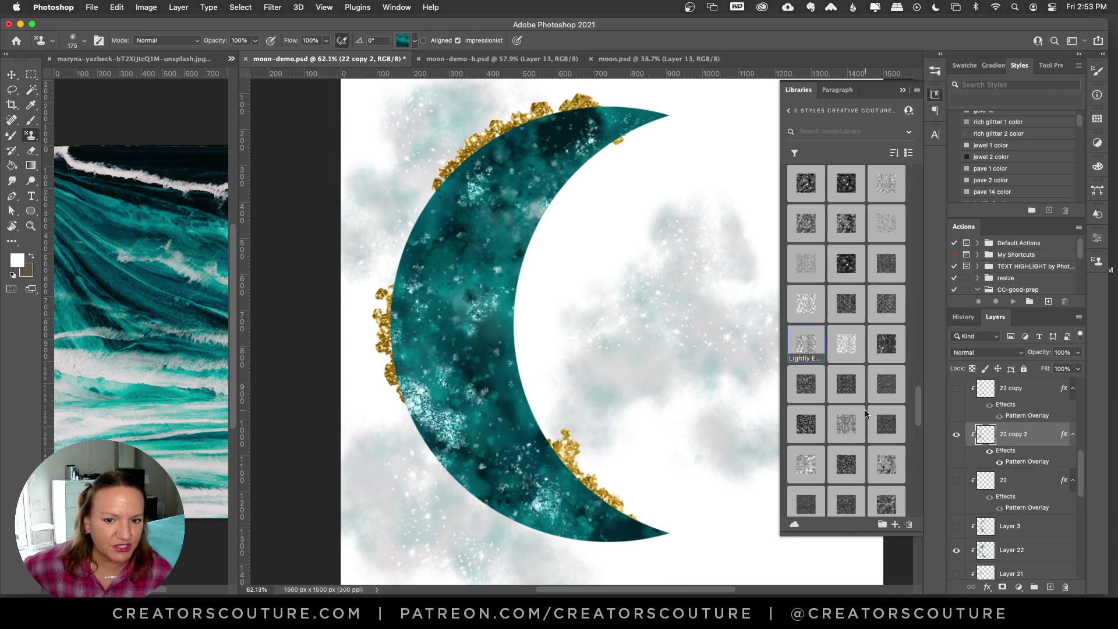
Try Metal Mixes, No Color and Caviar styles on layer 22 copy 2, including Caviar 6, Caviar 5 and Caviar 11
click(884, 463)
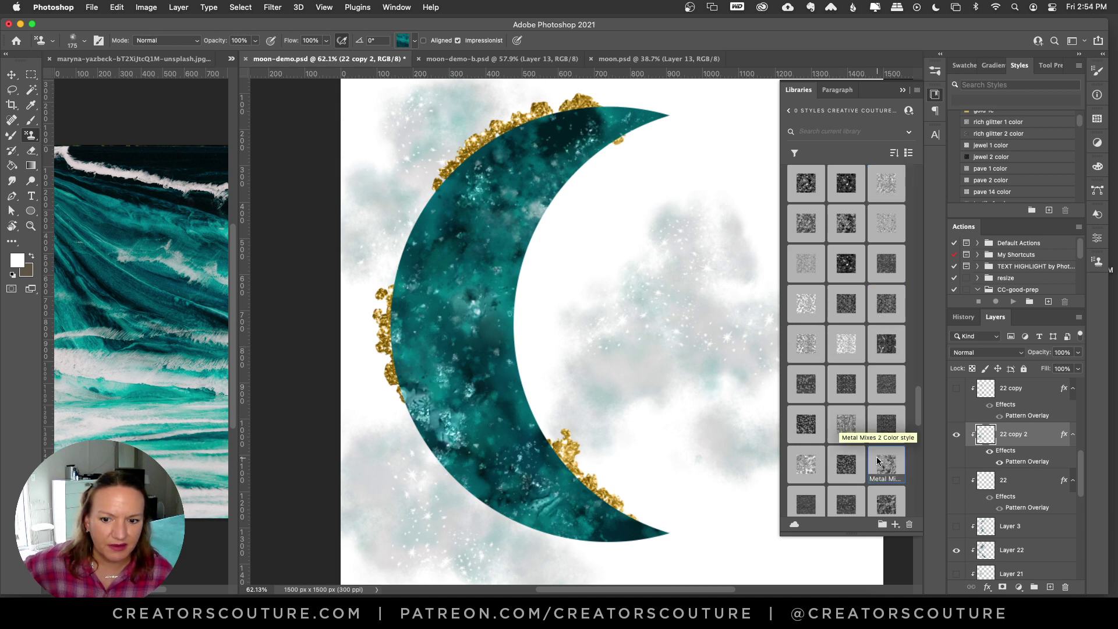
click(885, 384)
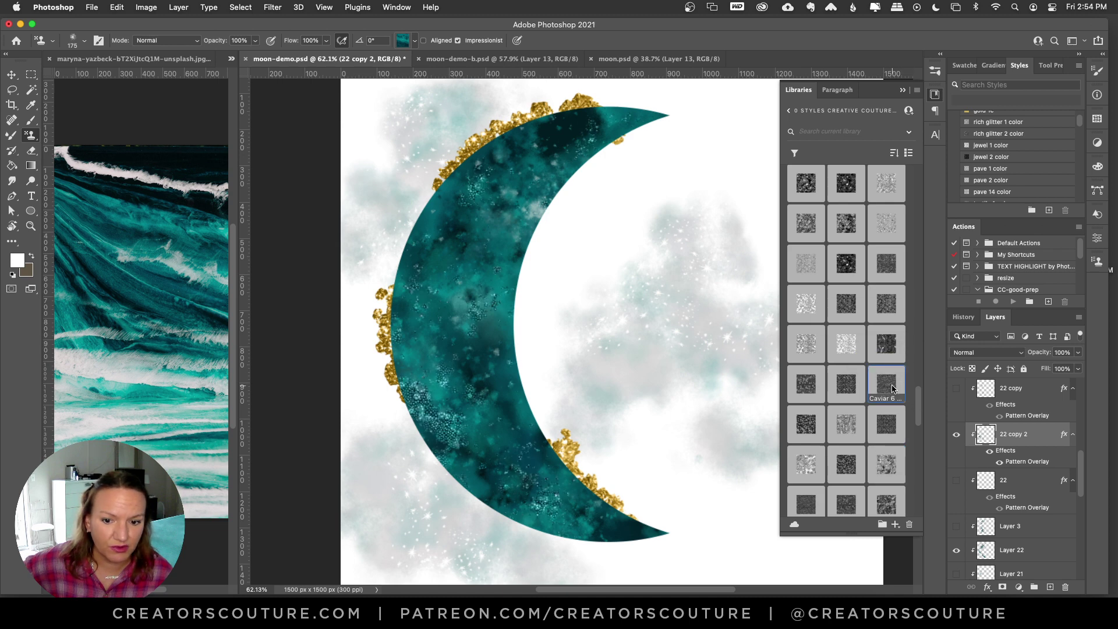
click(813, 385)
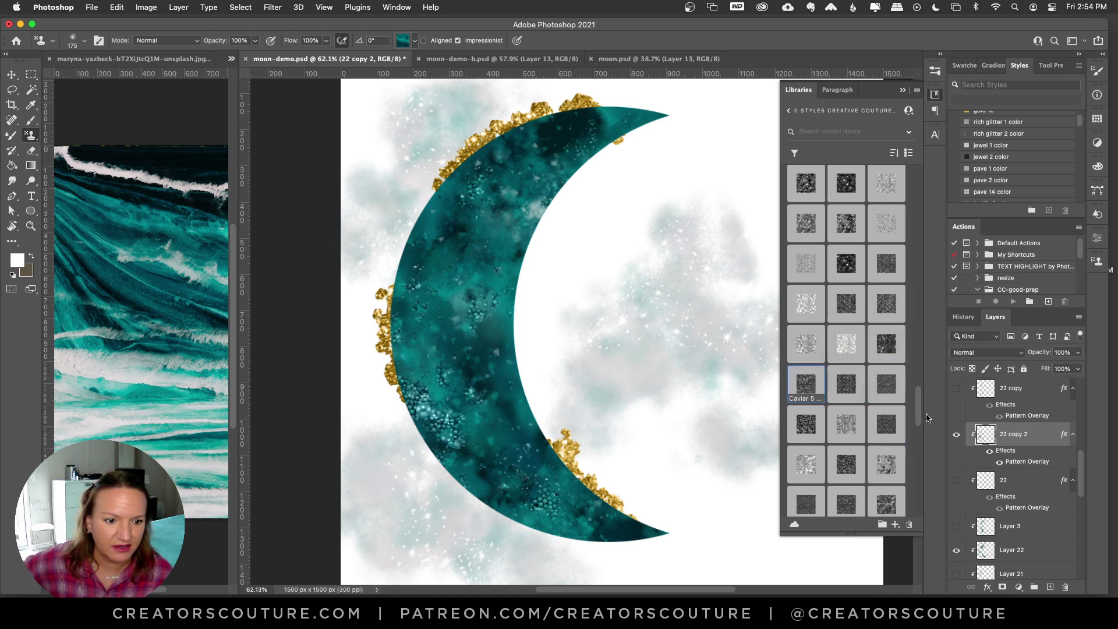
scroll(917, 409, down, 5)
click(886, 297)
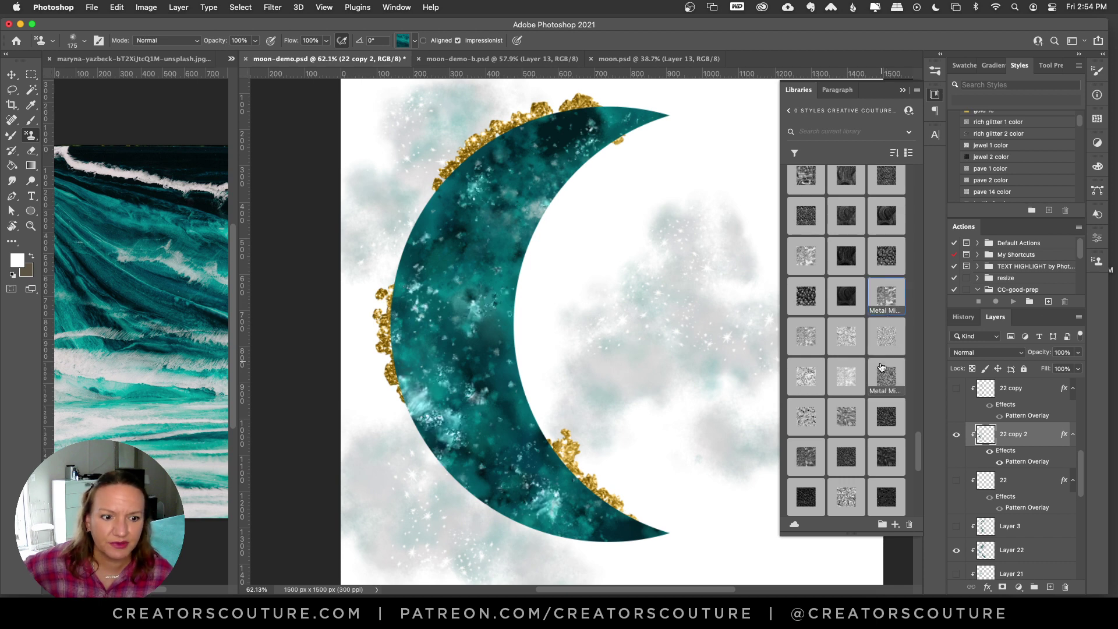
click(881, 334)
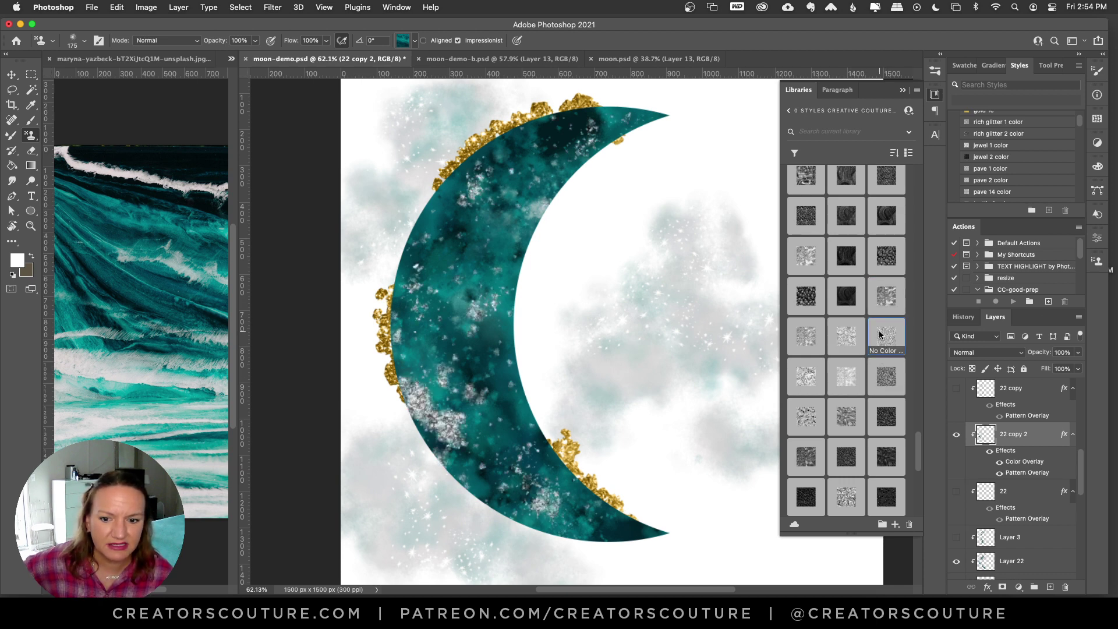
click(845, 335)
click(800, 301)
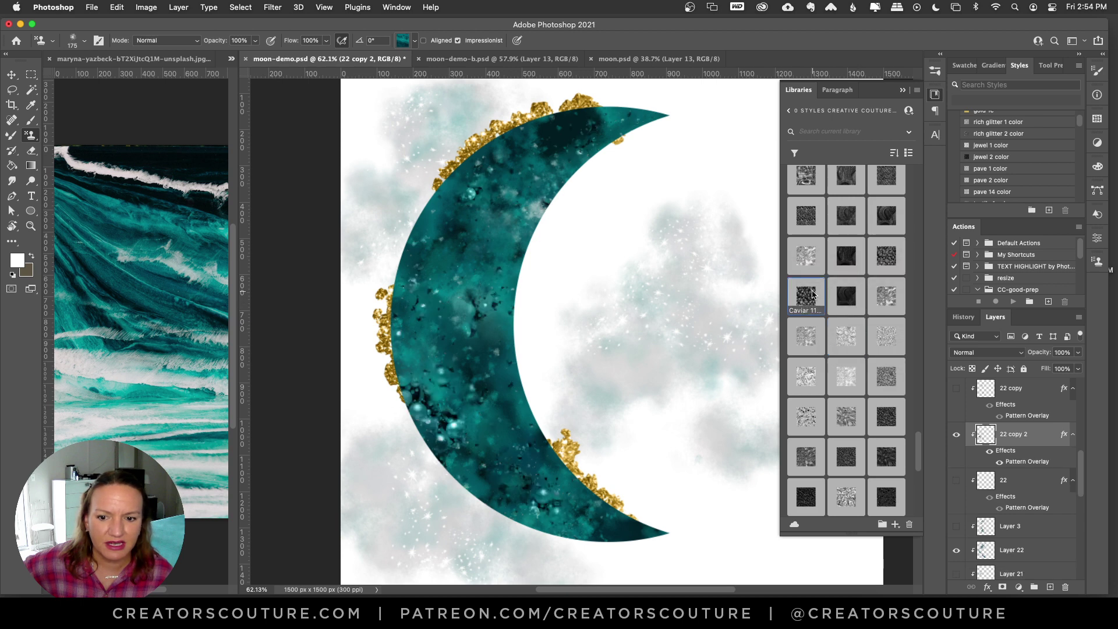
Copy the layer style of layer 22, paste it onto layer 22 copy 2, and collapse the styles library
click(1021, 486)
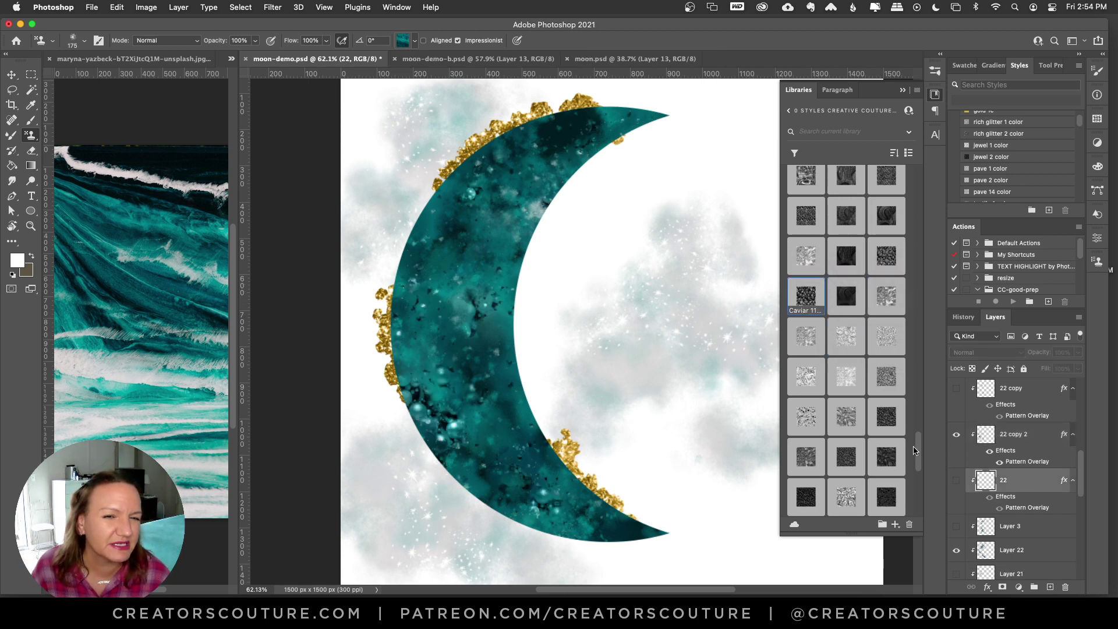
right_click(1018, 482)
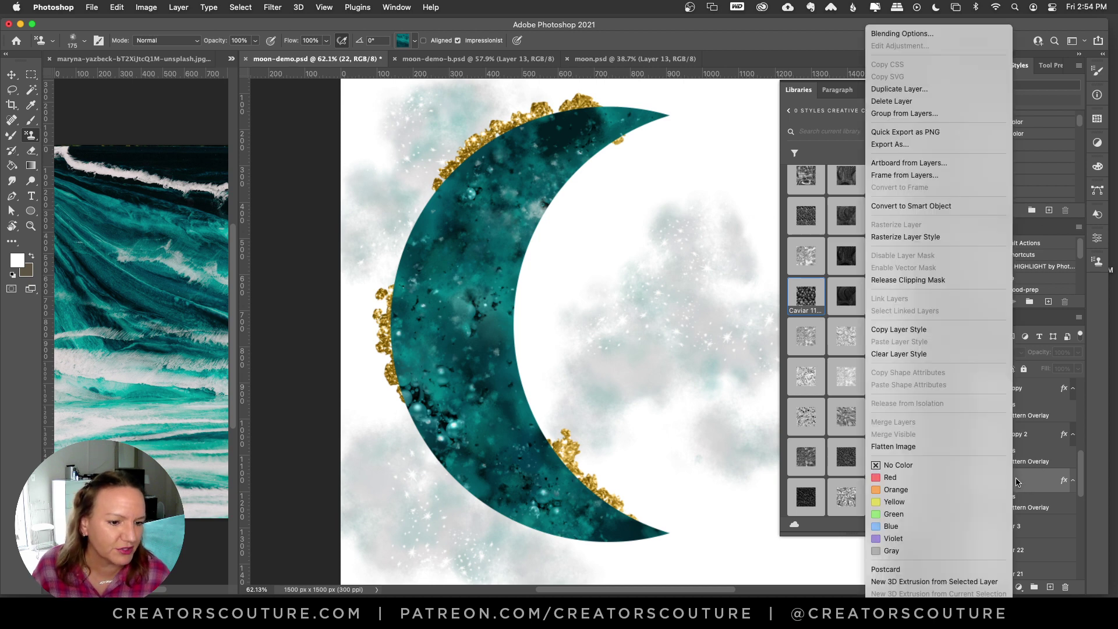
click(926, 331)
click(1013, 441)
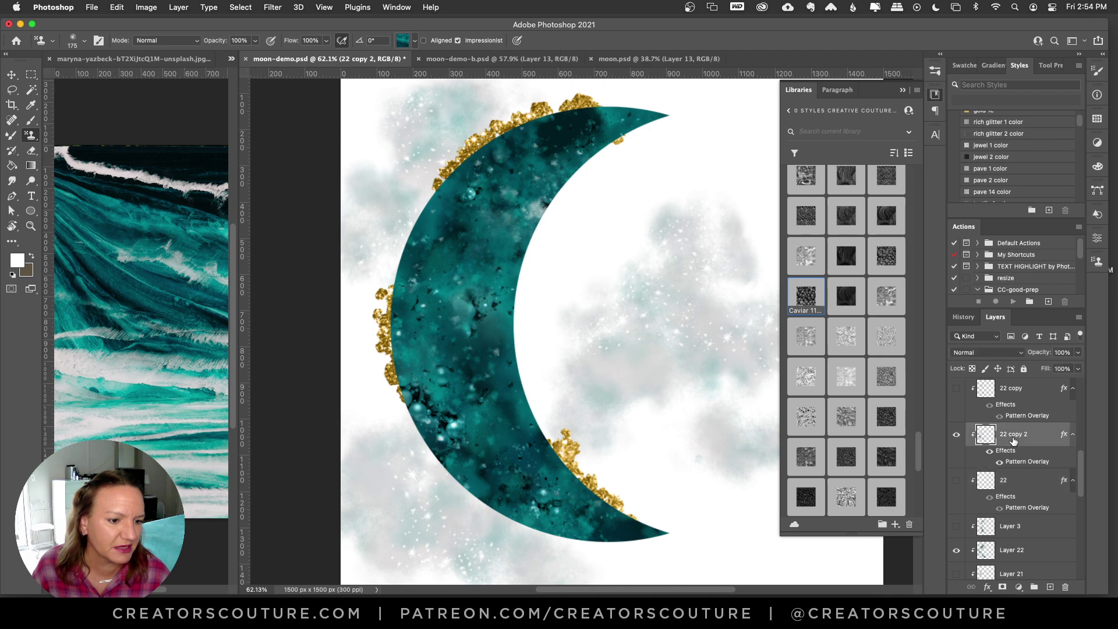
right_click(1014, 441)
click(928, 342)
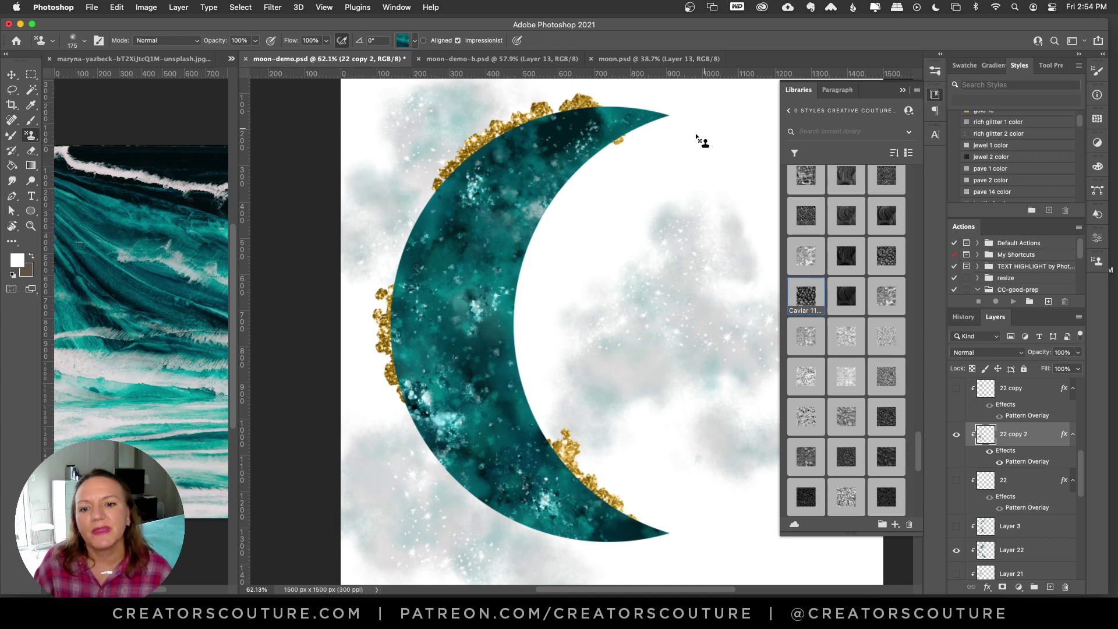
click(936, 97)
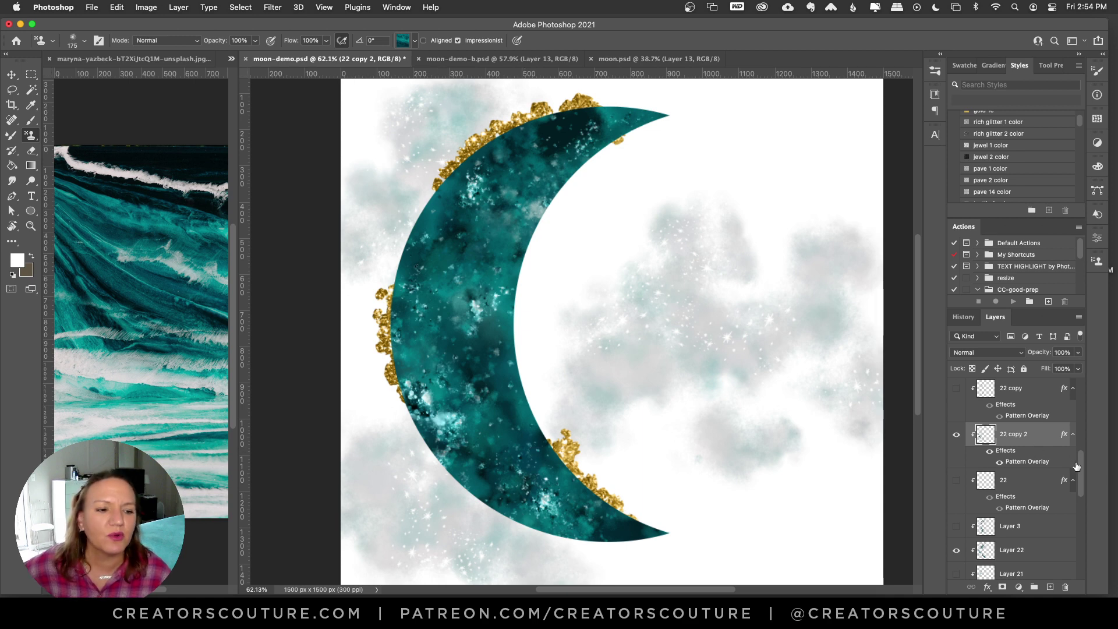
Add two new layers directly above Layer 4 and choose the 19-galaxy brush from the 10-22-Moon set
drag(1080, 469, 1080, 444)
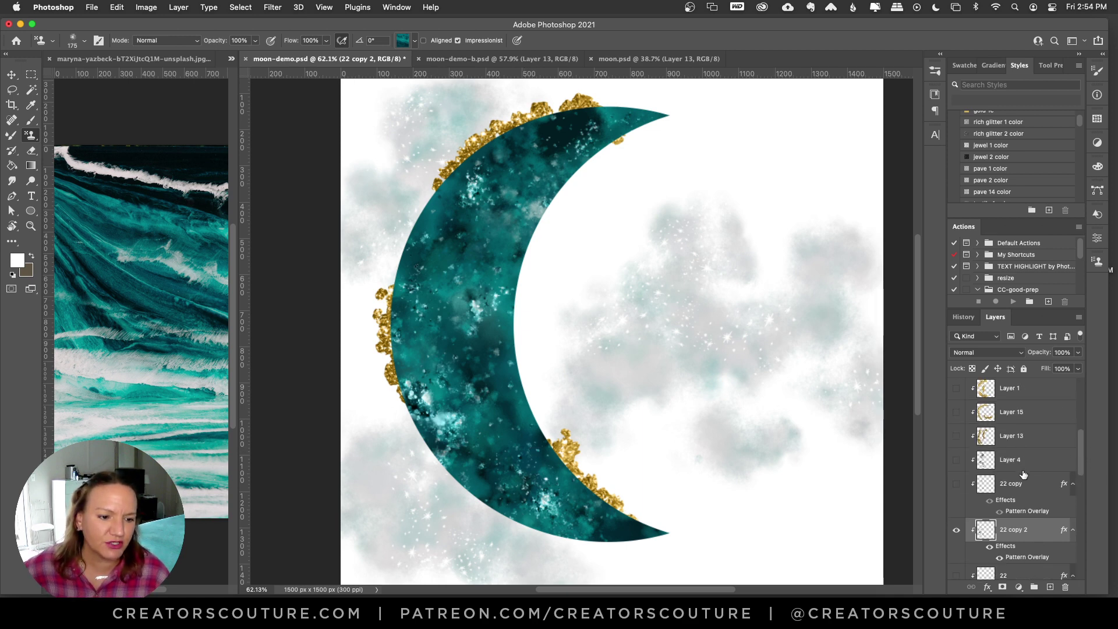
click(1023, 469)
double_click(1051, 586)
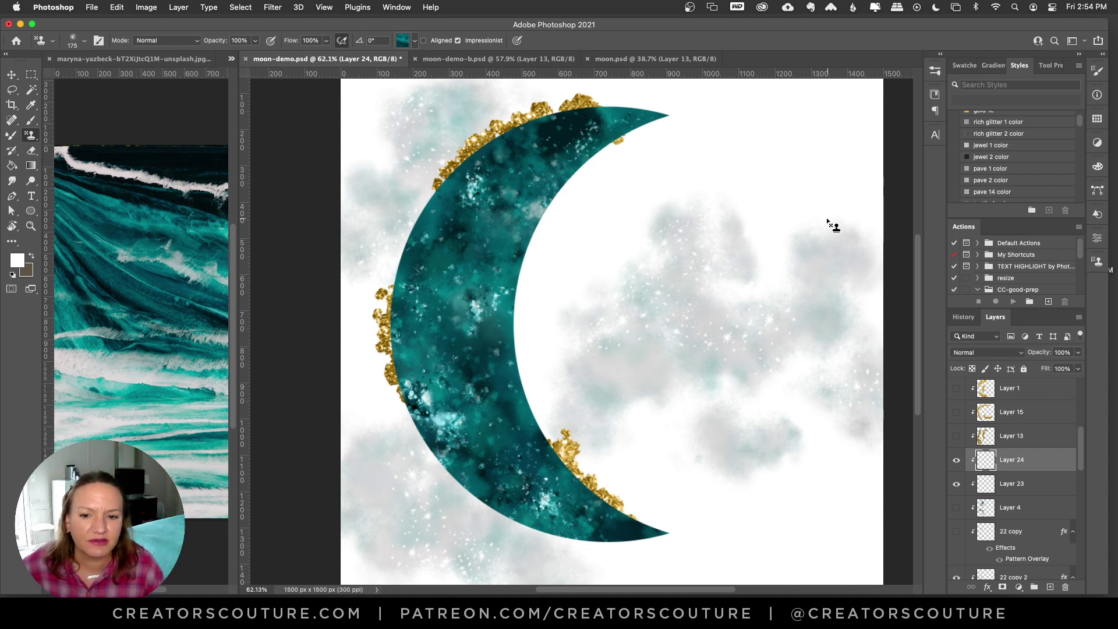
click(933, 71)
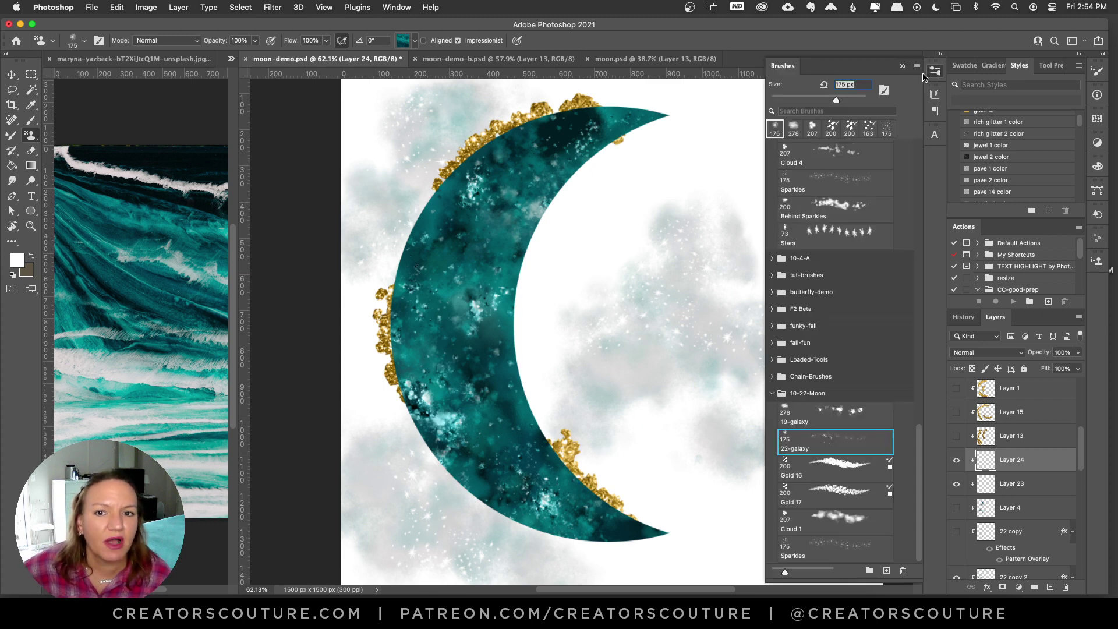
click(829, 423)
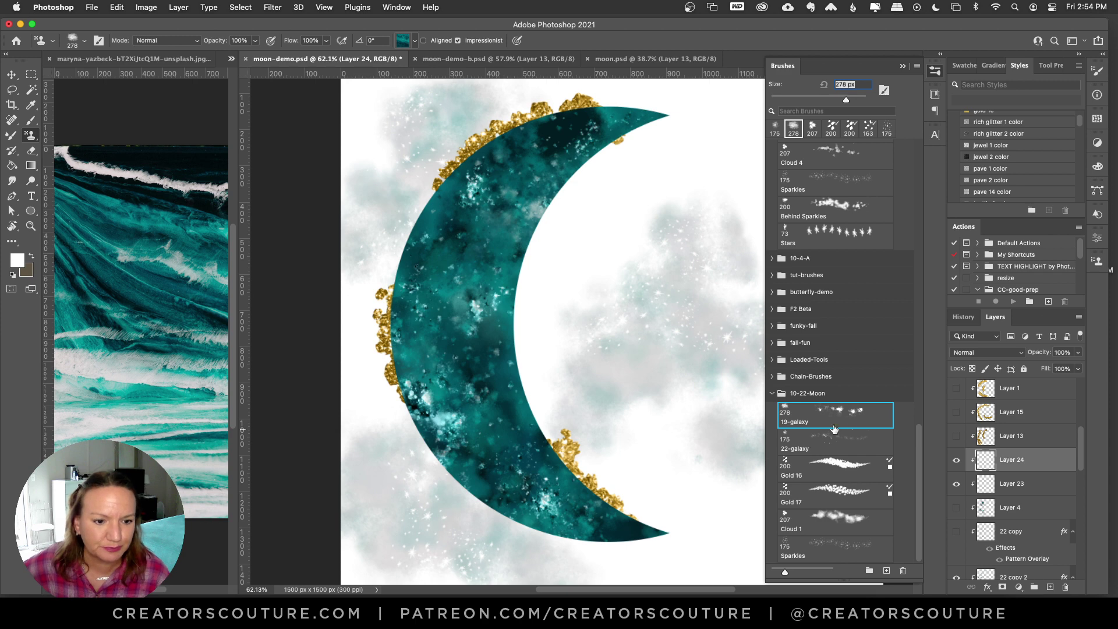
click(937, 71)
Try painting galaxy patches across the upper moon on Layer 24 with the lighter teal wave pattern that has white foam
click(403, 40)
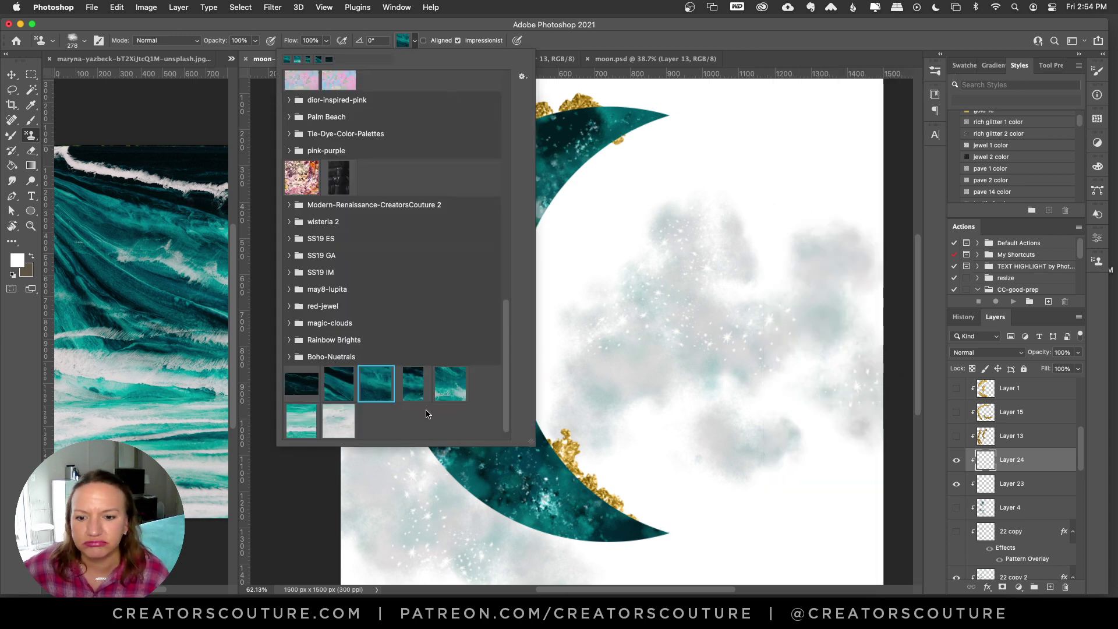
click(442, 400)
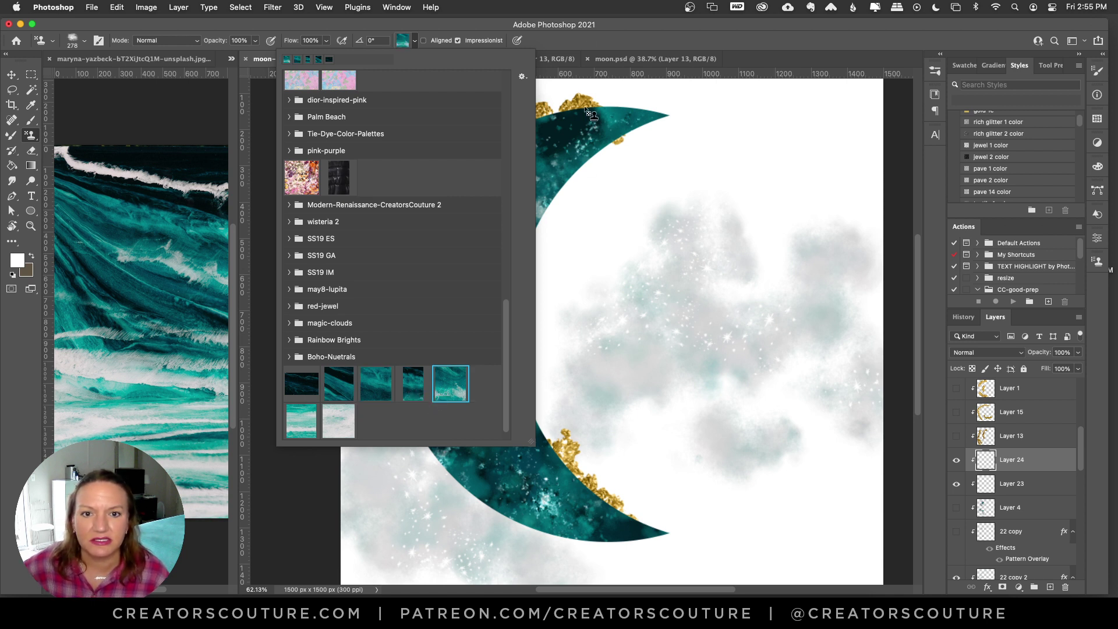
click(603, 34)
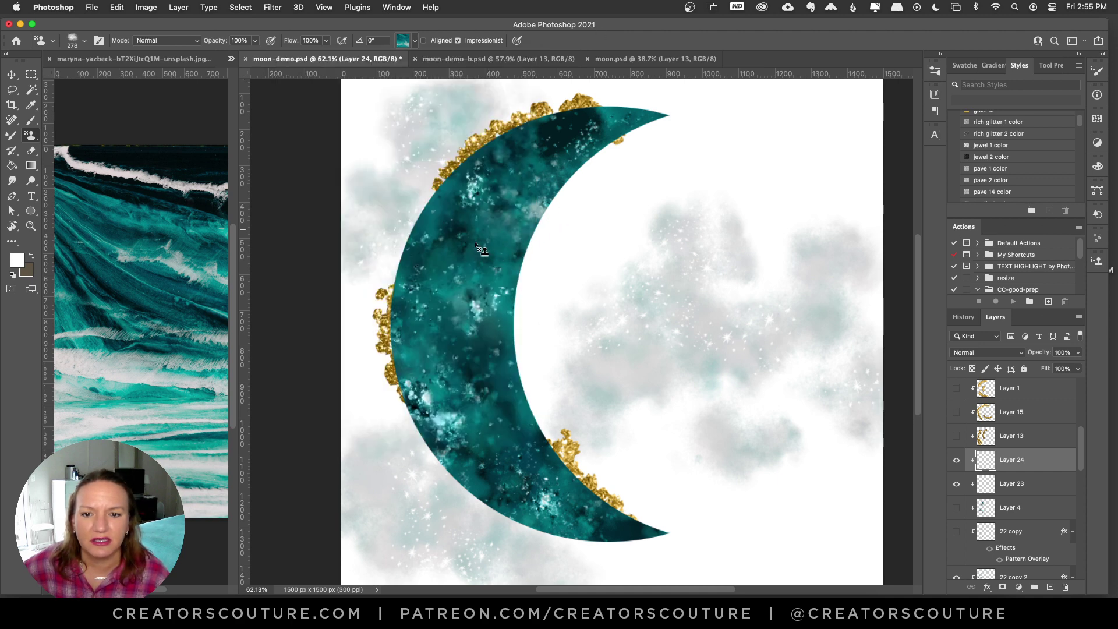
mouse_move(476, 245)
mouse_down()
mouse_move(499, 240)
mouse_move(617, 154)
mouse_up()
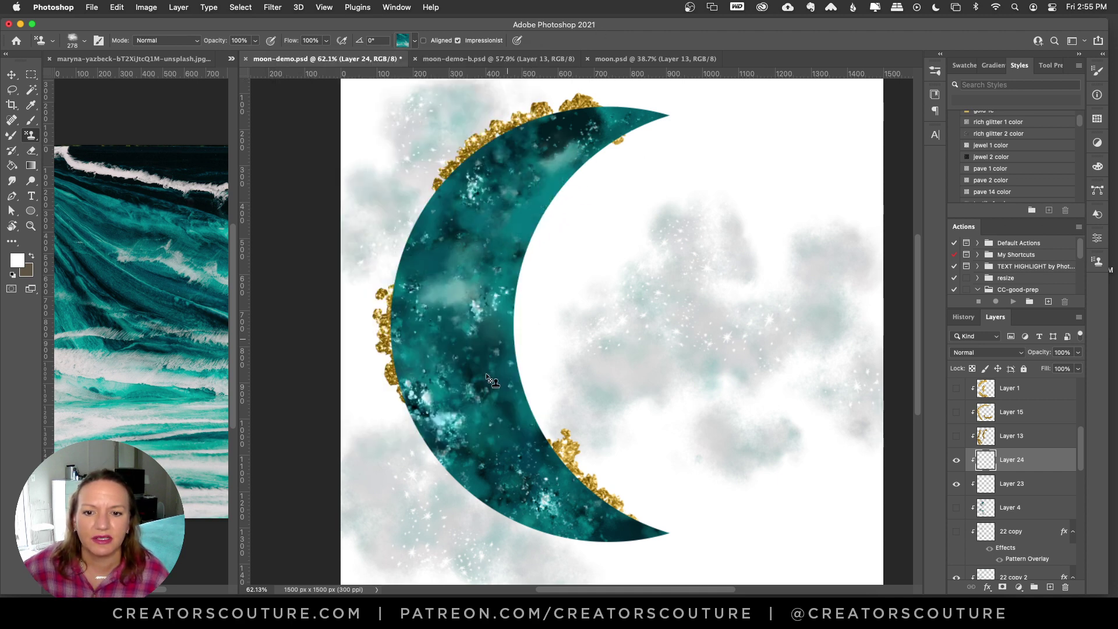
key(super+z)
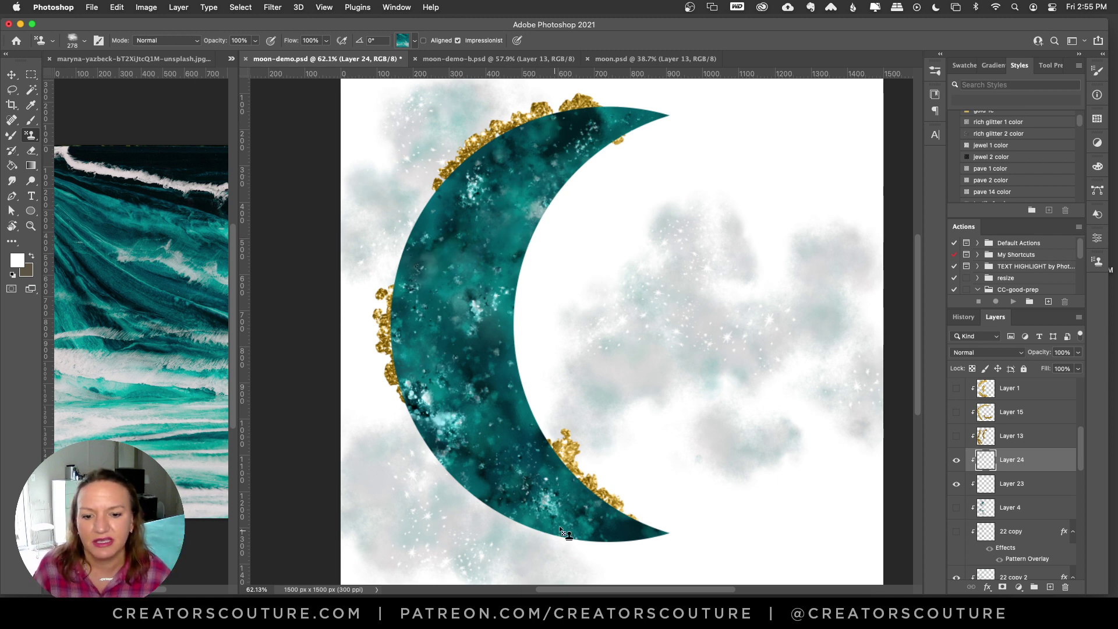
Paint teal galaxy patches down the crescent on Layer 24 using the narrow, upright teal wave pattern
click(406, 41)
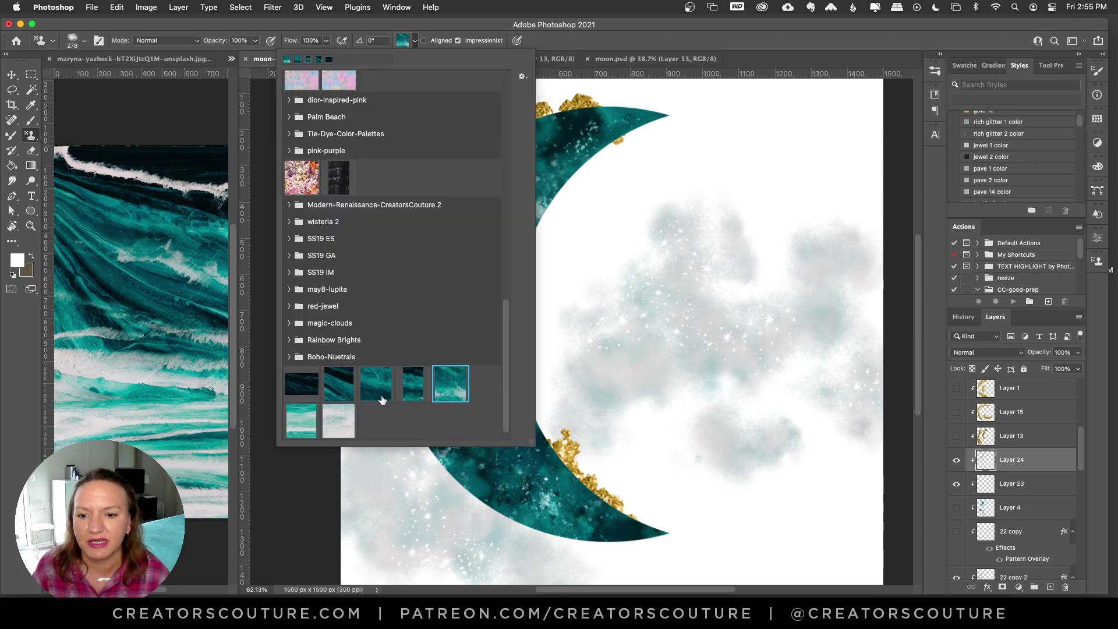
click(414, 400)
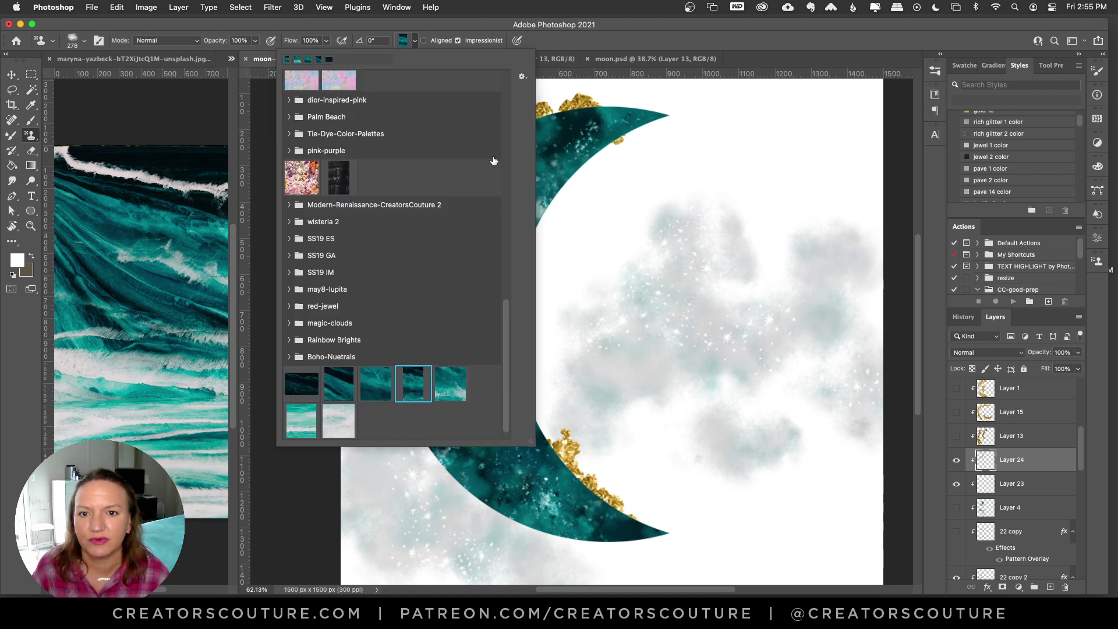
click(511, 34)
mouse_move(440, 260)
mouse_down()
mouse_move(402, 352)
mouse_move(462, 352)
mouse_move(448, 259)
mouse_move(434, 301)
mouse_move(418, 298)
mouse_move(464, 315)
mouse_move(517, 373)
mouse_move(501, 434)
mouse_move(462, 436)
mouse_move(512, 491)
mouse_move(594, 497)
mouse_move(518, 504)
mouse_move(518, 434)
mouse_up()
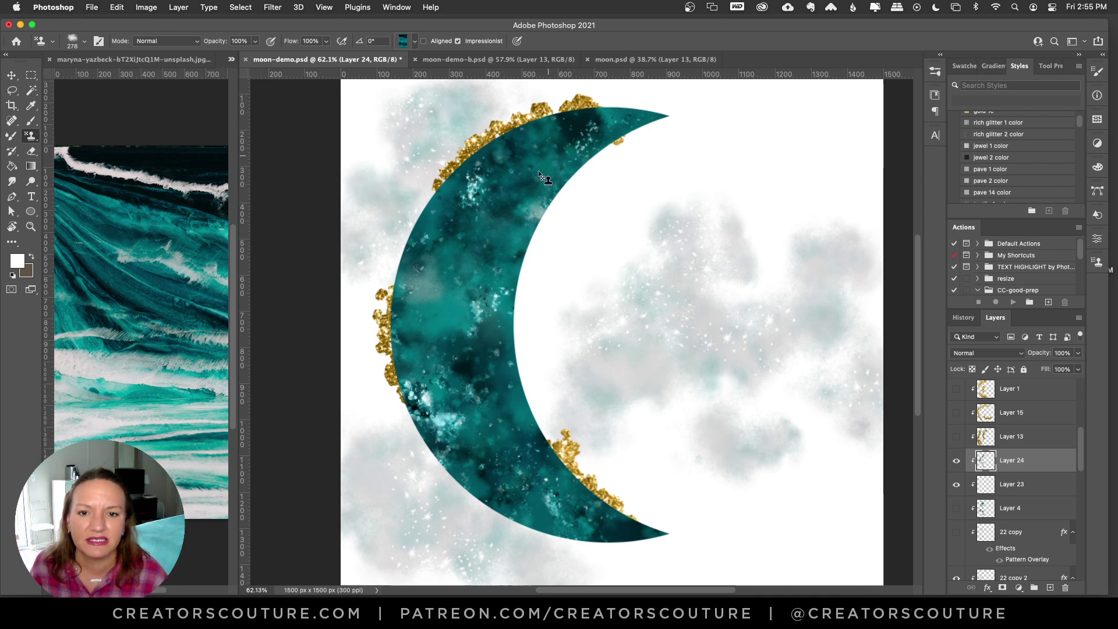
Paint dark galaxy patches over the crescent on Layer 24 using the nearly black wave pattern
click(403, 42)
click(297, 390)
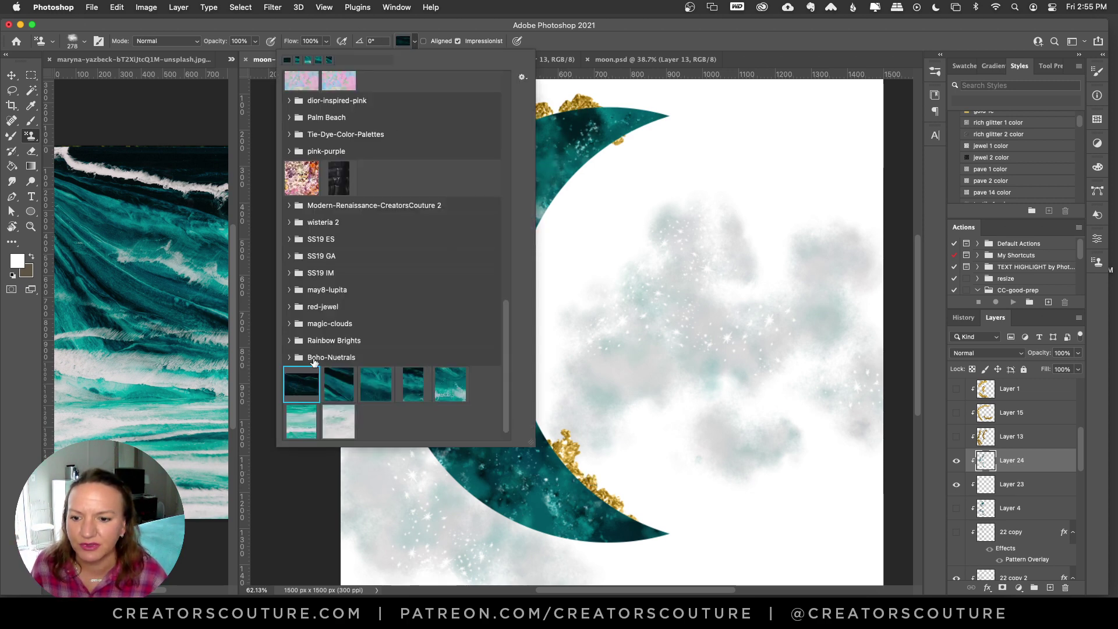
key(Return)
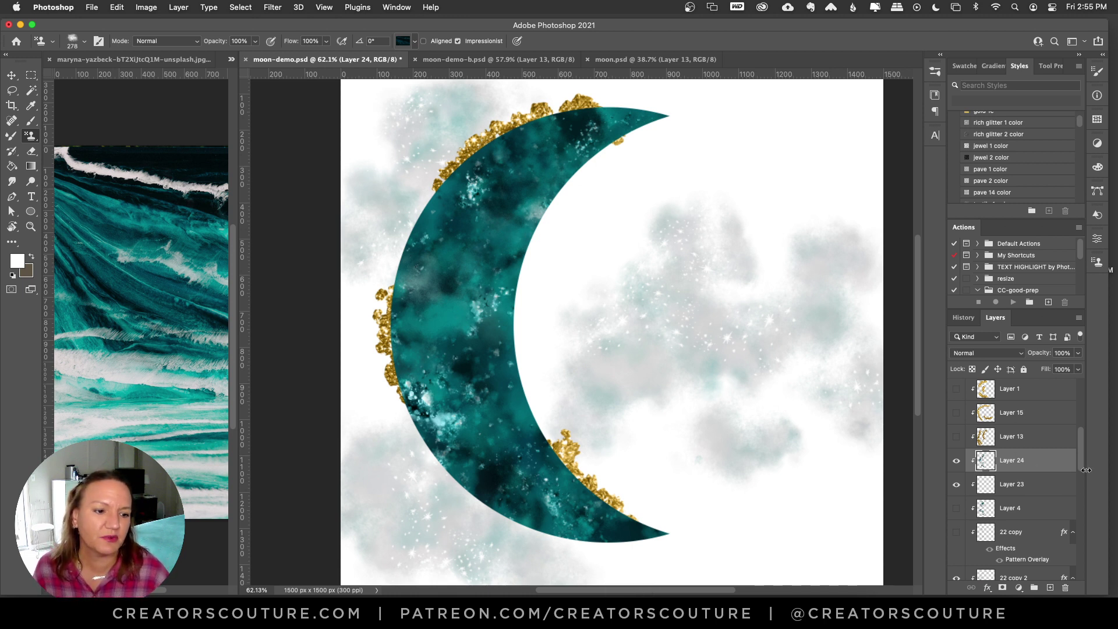
Hide Layer 10, which holds the gold clusters along the outside edges of the moon
drag(1084, 461, 1070, 494)
scroll(1070, 493, down, 5)
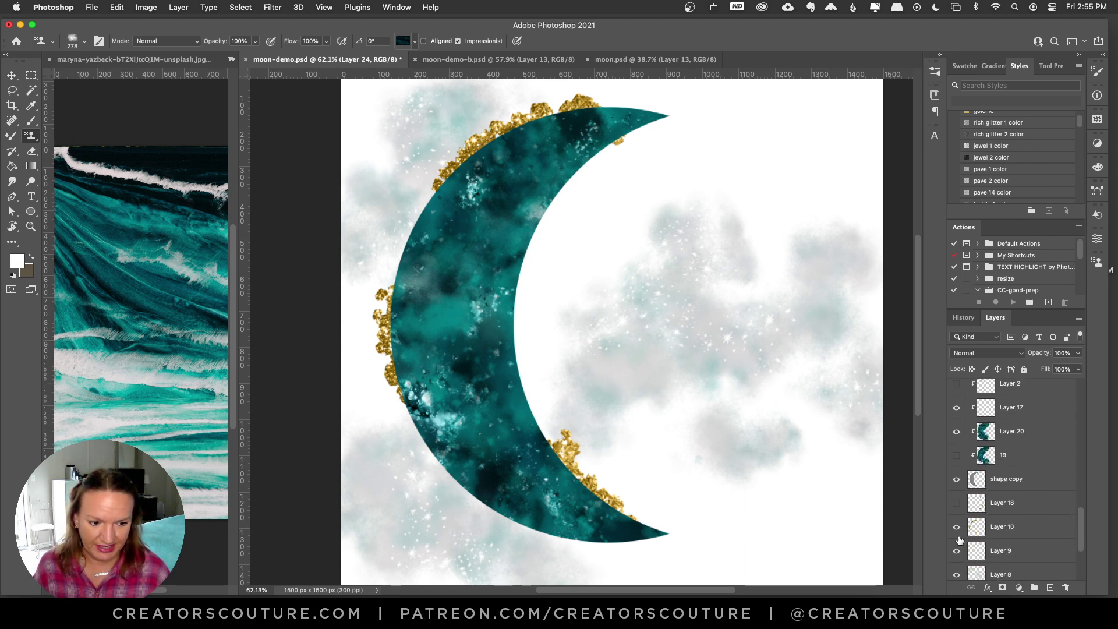
click(956, 527)
click(958, 527)
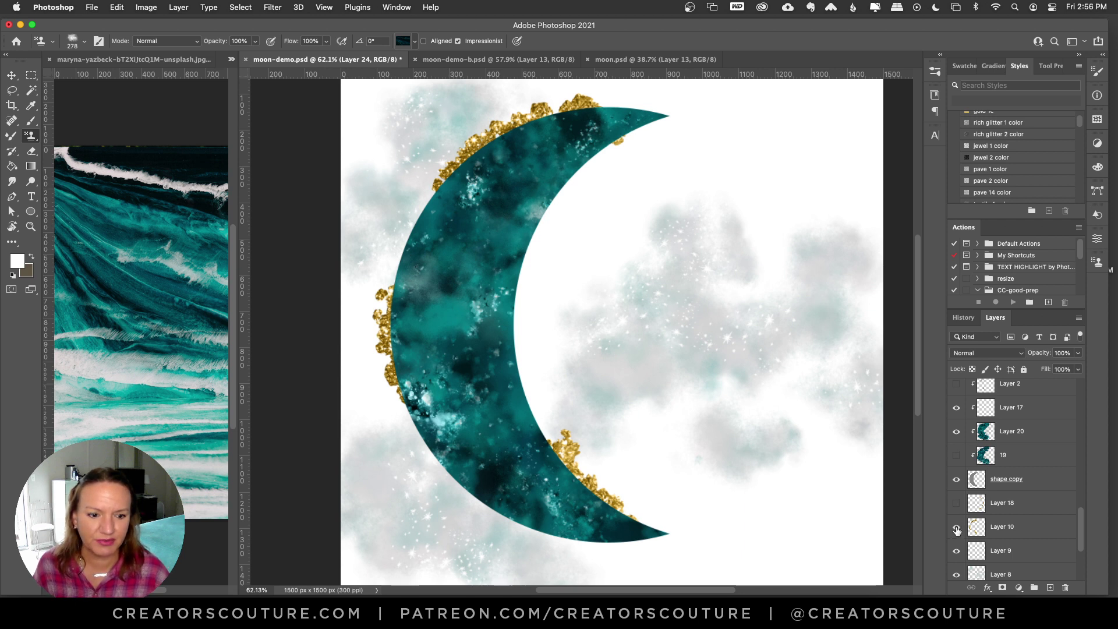
click(956, 529)
Preview the gold edging of Layer 1, hide it again, and show the gold edging of Layer 15
drag(1078, 527, 1080, 454)
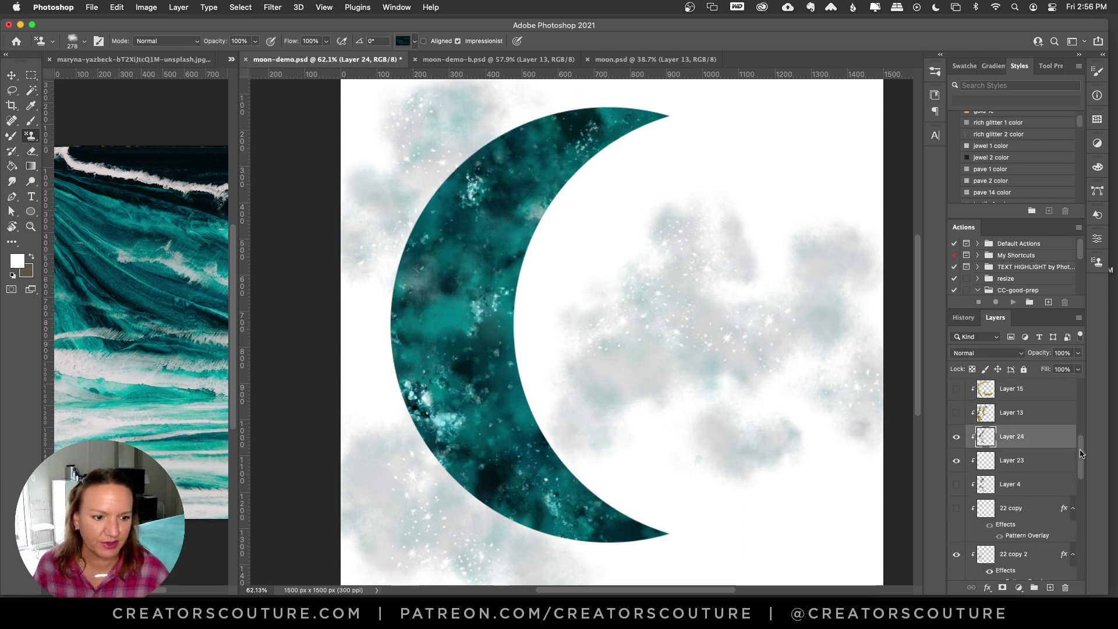
scroll(1026, 444, up, 3)
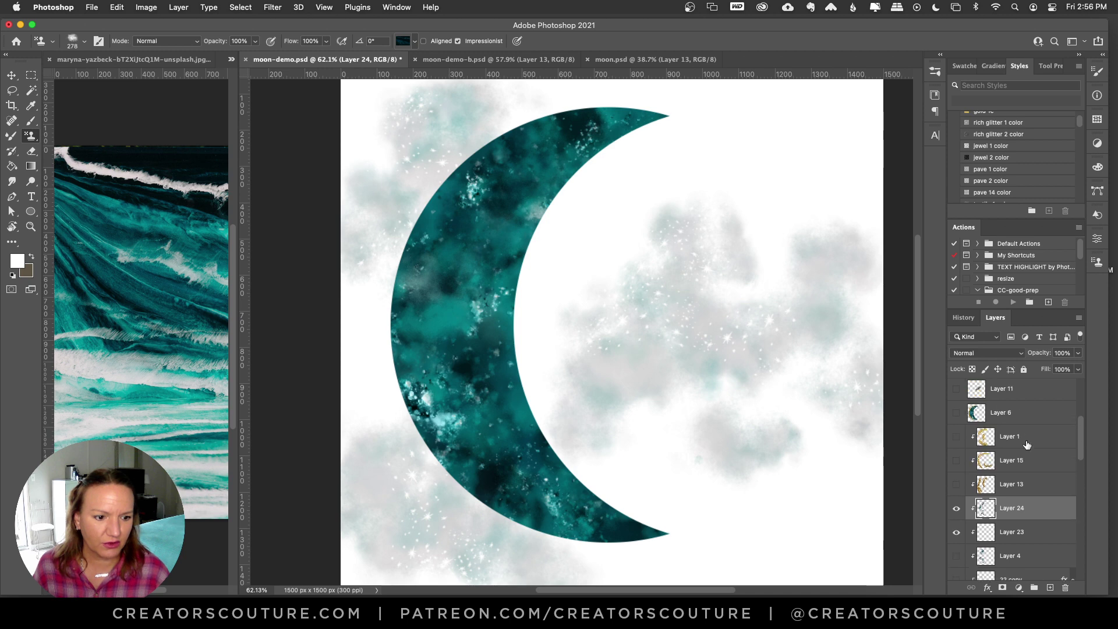
click(956, 437)
click(956, 436)
click(956, 459)
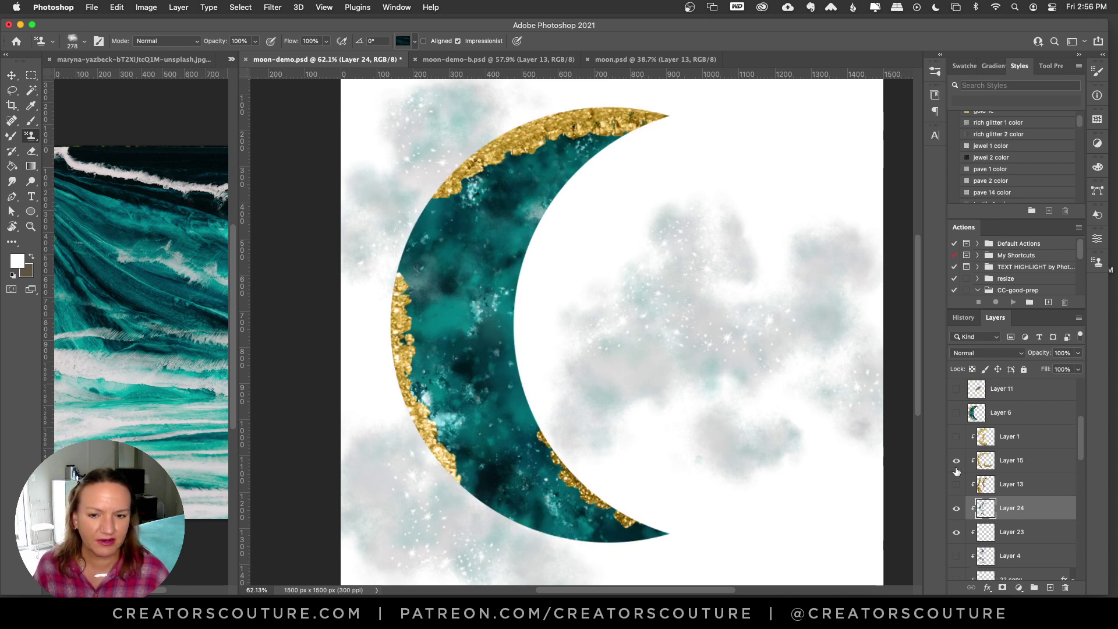
Swap the gold edging of Layer 15 for Layer 10's outside gold clusters, previewing Layer 18 in between
click(956, 460)
drag(1078, 444, 1071, 523)
scroll(1001, 518, down, 2)
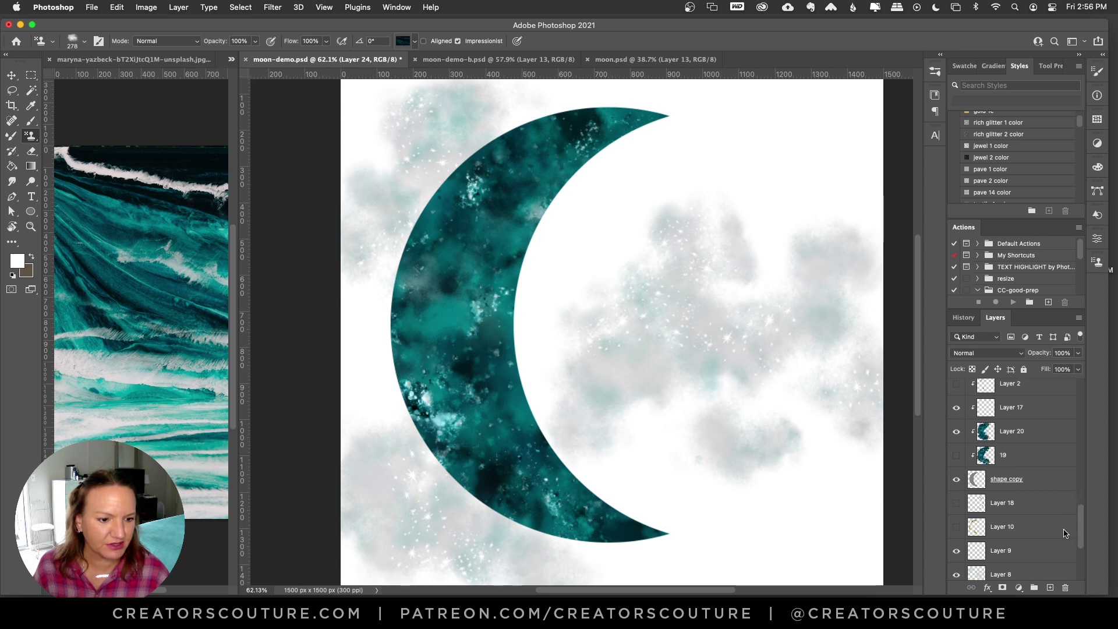
click(966, 533)
click(956, 503)
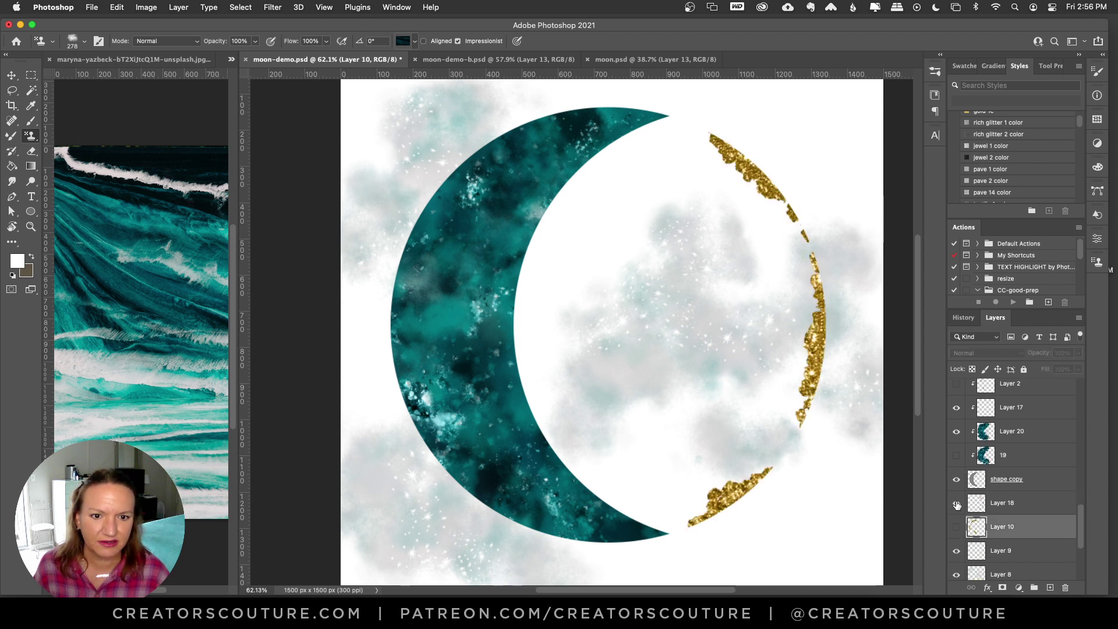
click(956, 503)
click(956, 527)
Preview the gold edgings of Layer 13, Layer 15 and Layer 1 on the crescent one at a time
drag(1081, 521, 1080, 418)
scroll(1025, 454, down, 4)
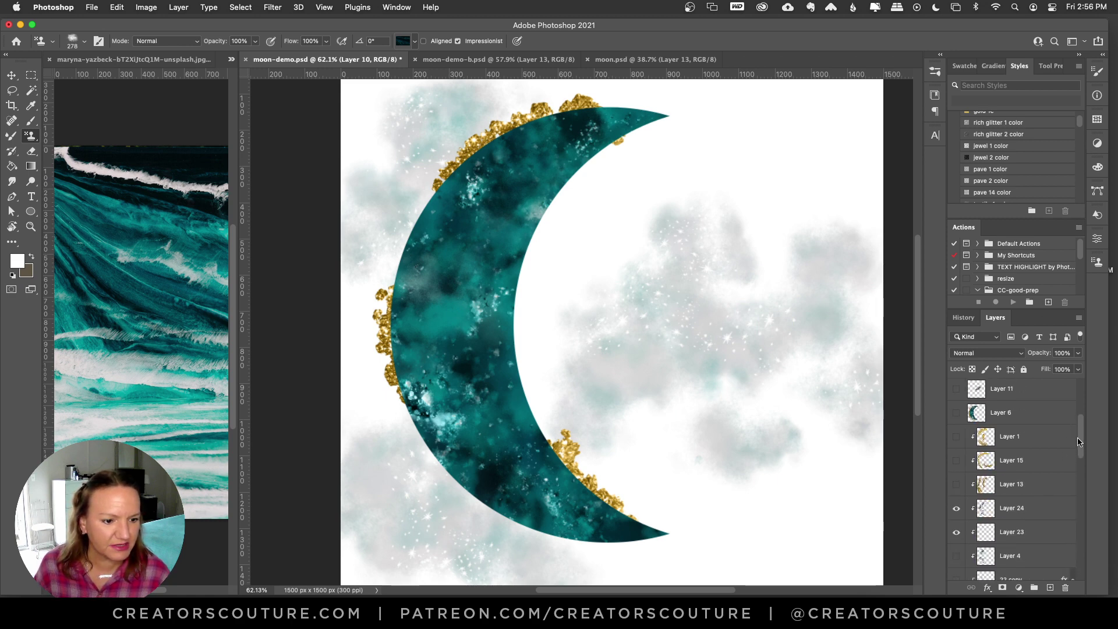
click(956, 461)
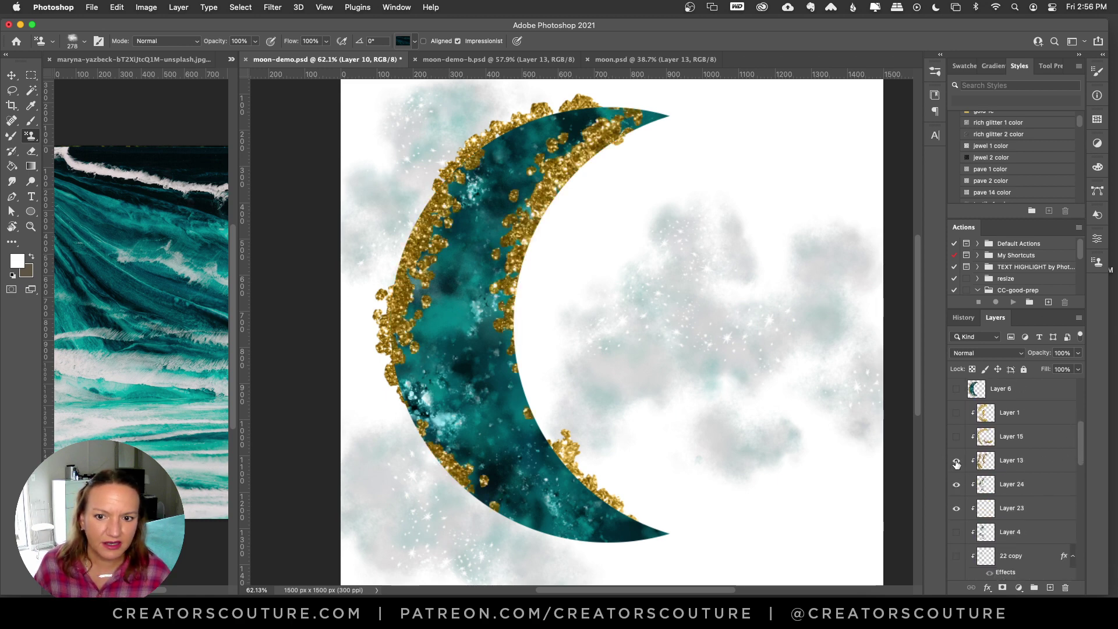
click(956, 462)
click(956, 437)
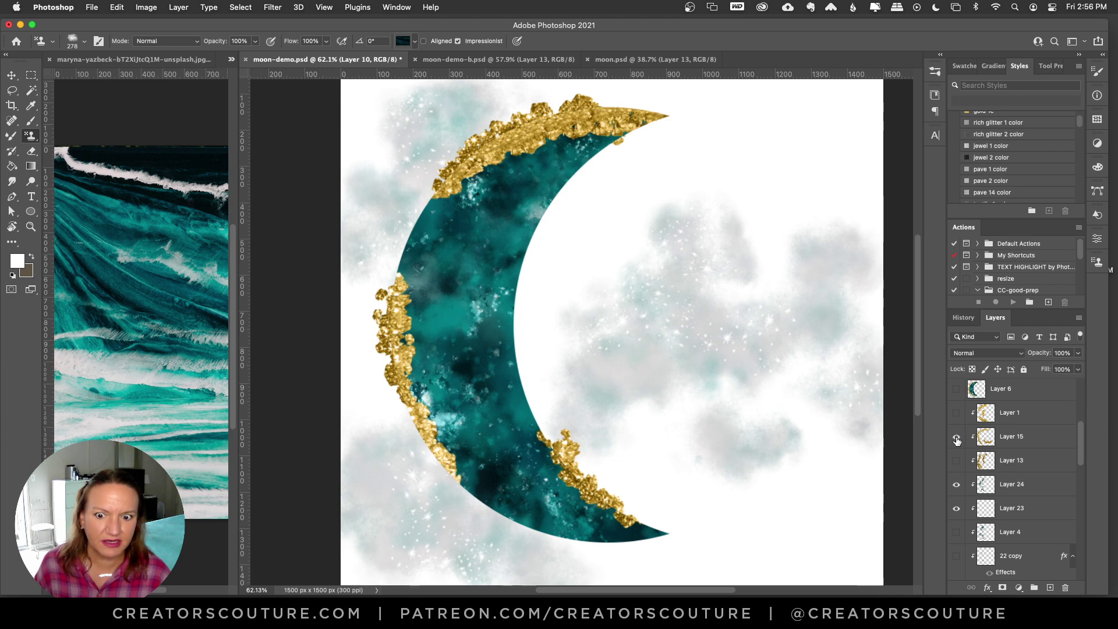
click(956, 437)
click(956, 413)
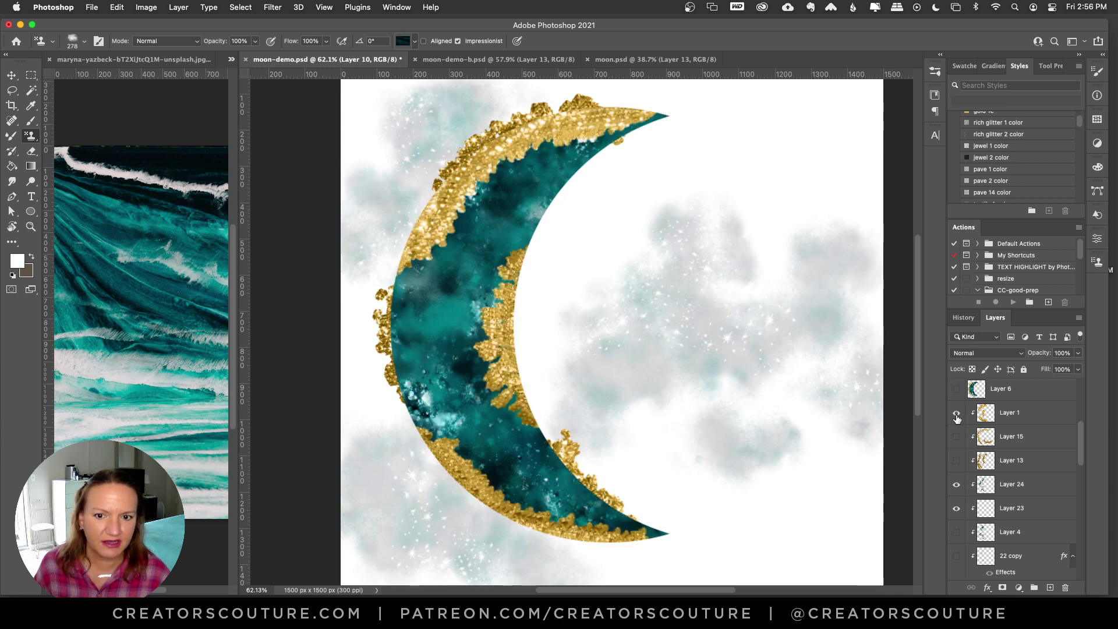
click(956, 413)
click(957, 437)
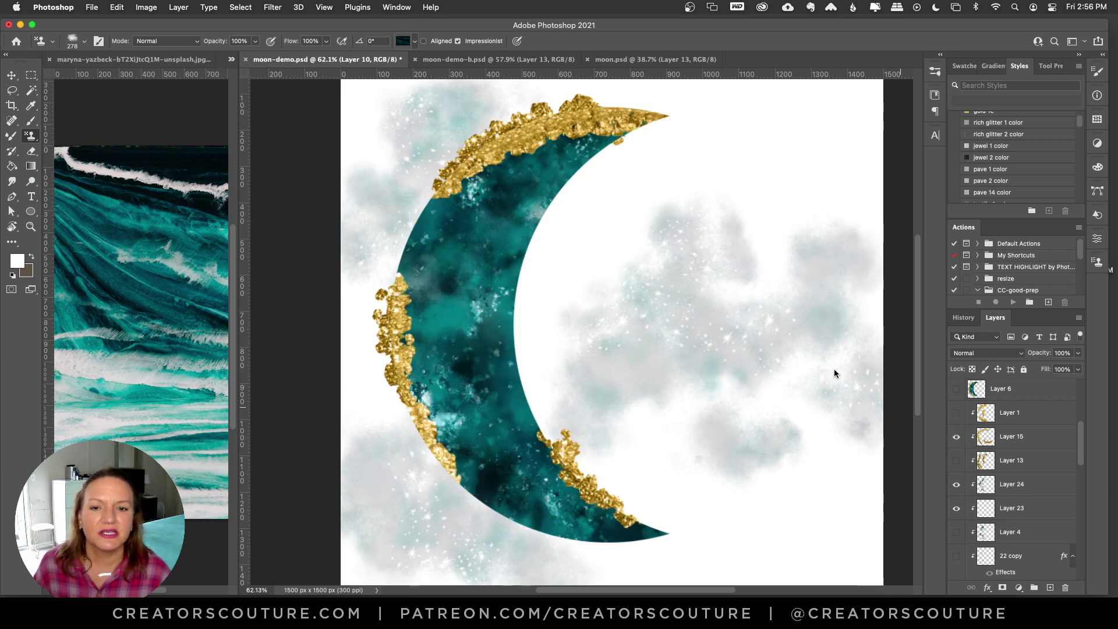
Hide Layer 15 and add a new layer directly above it, clipped to the moon
click(1019, 444)
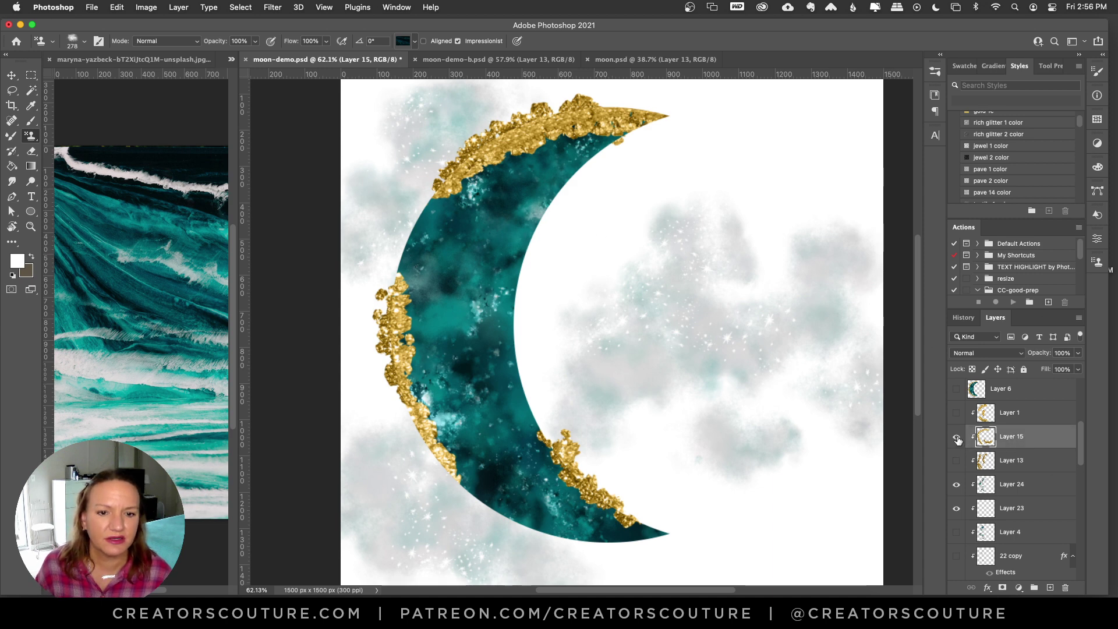
click(957, 439)
click(956, 440)
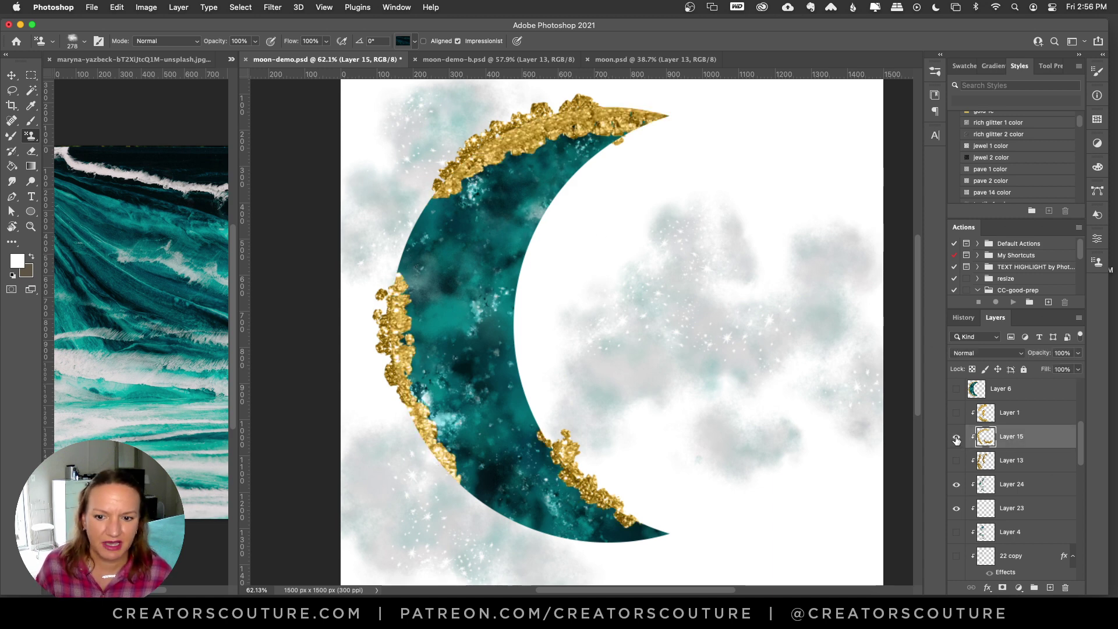
click(956, 440)
click(1050, 587)
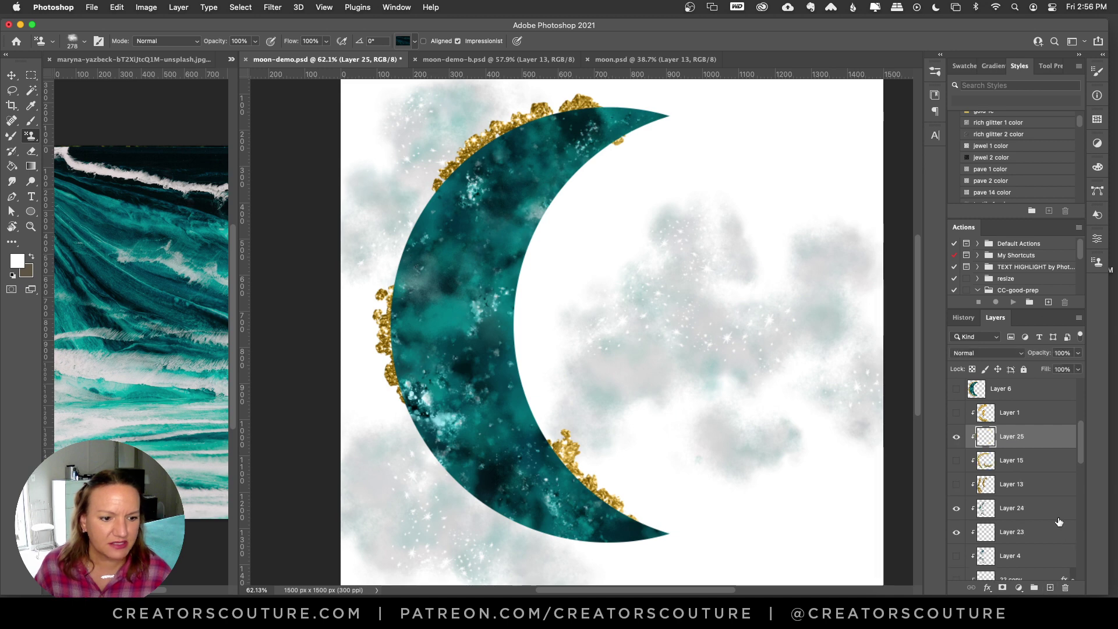
Paint gold glitter along the crescent's upper outer edge on Layer 25 with the Gold 16 mixer brush
click(935, 94)
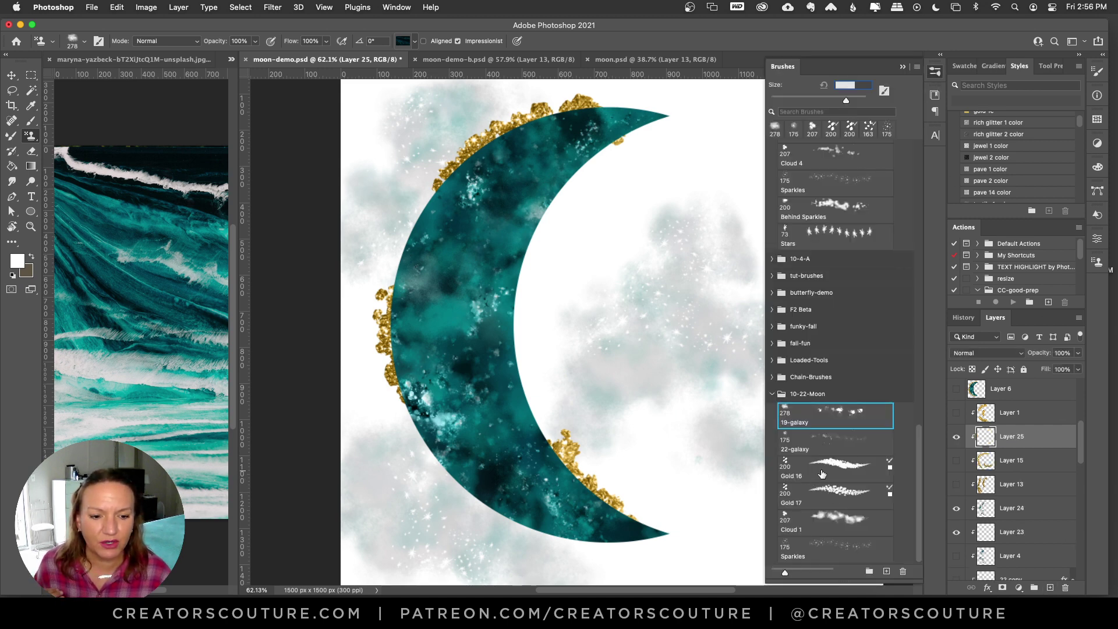
click(822, 474)
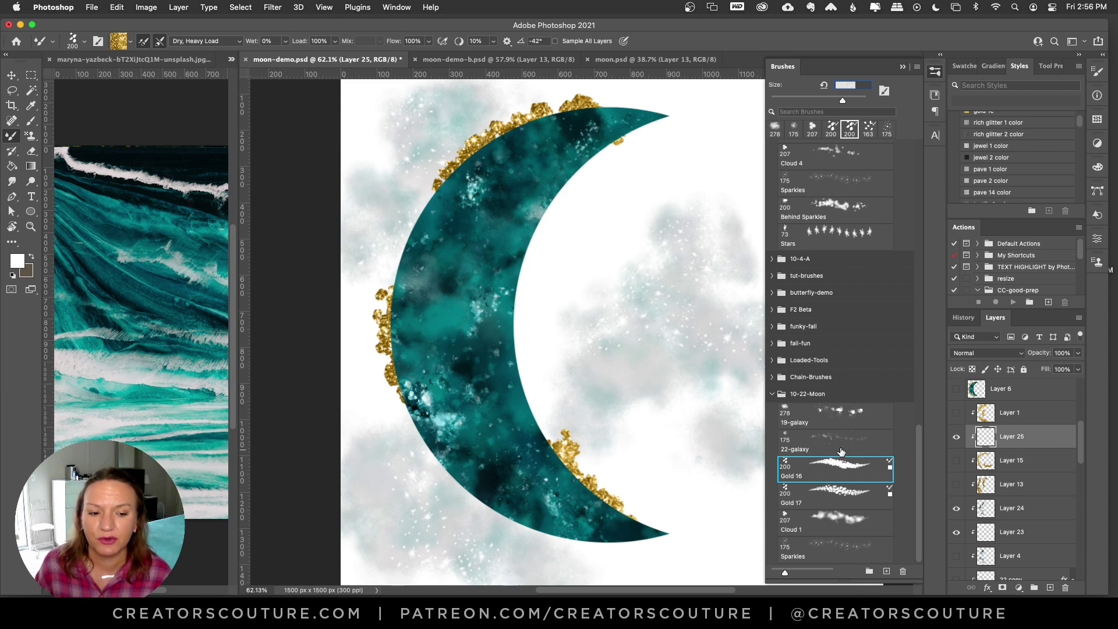
click(933, 75)
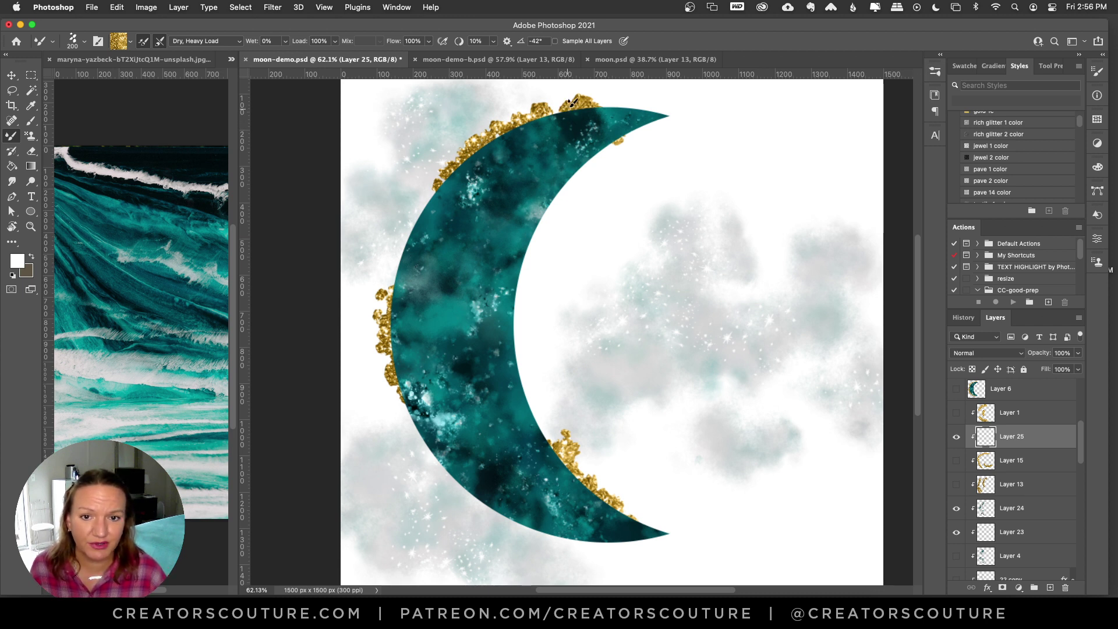
drag(569, 106, 463, 167)
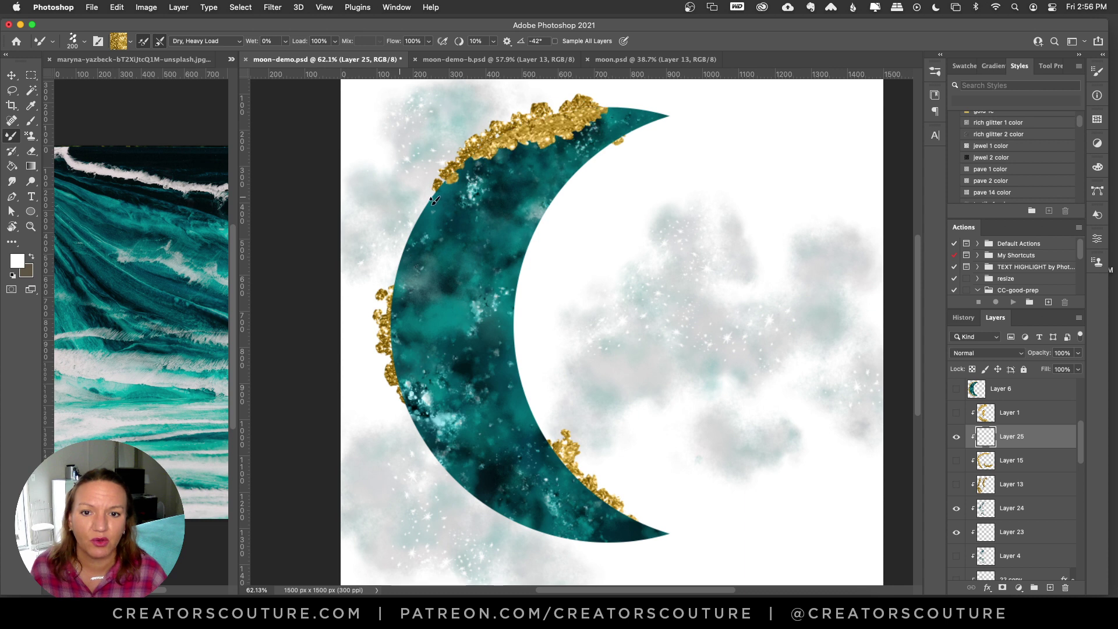
drag(585, 105, 452, 150)
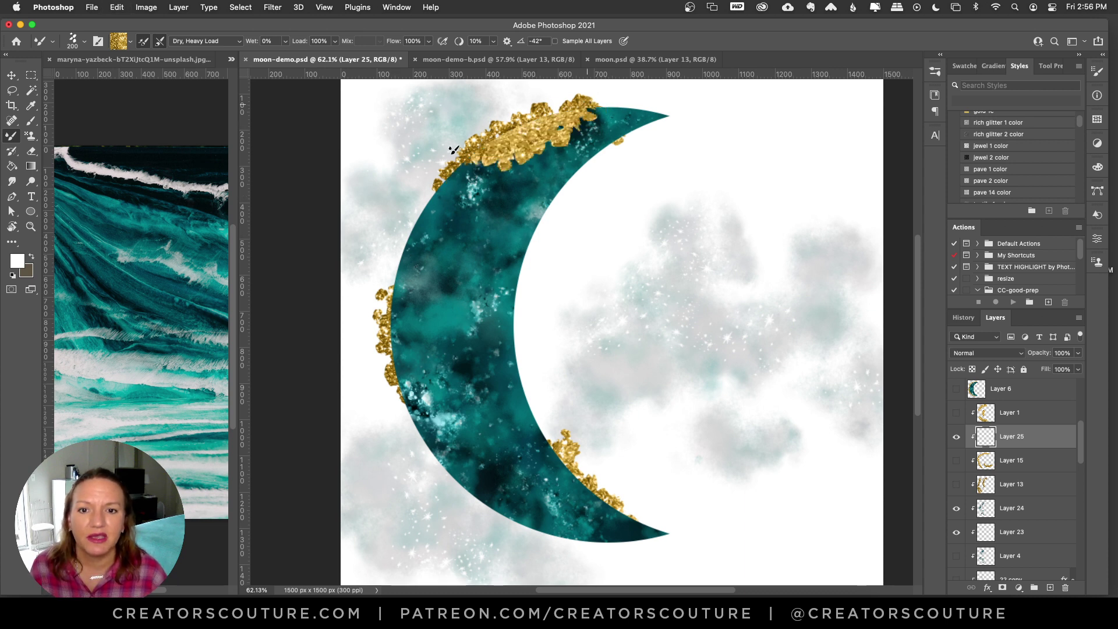
key(super+z)
key(super+shift+z)
Paint gold glitter down the crescent's left outer edge and along its lower inner edge with the Gold 16 brush
mouse_move(385, 286)
mouse_down()
mouse_move(416, 301)
mouse_move(408, 313)
mouse_move(448, 468)
mouse_up()
key(super+z)
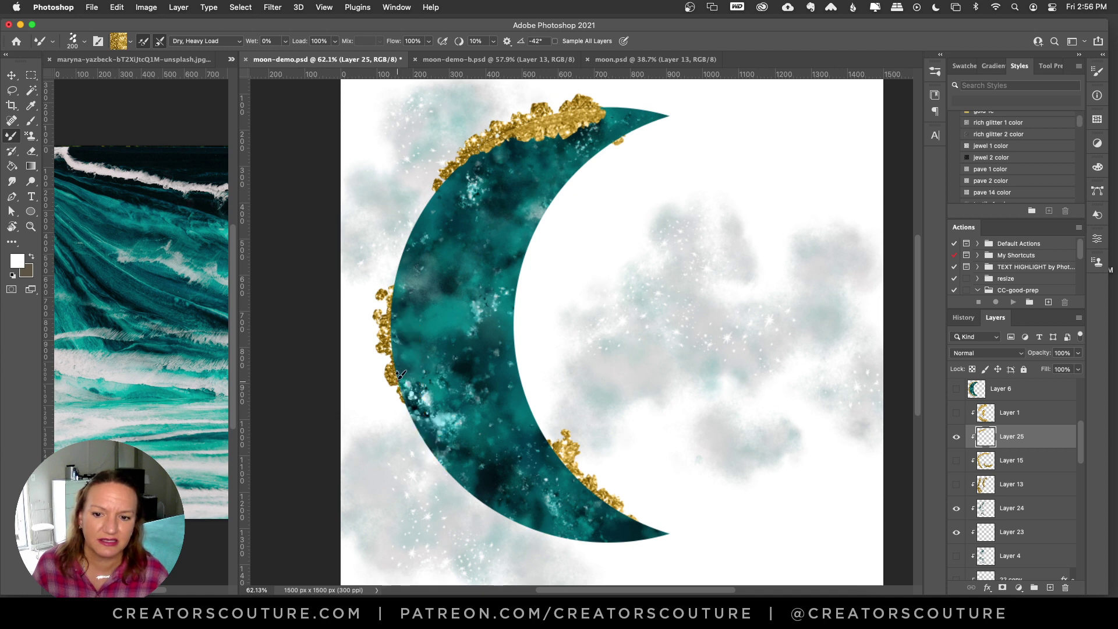
drag(401, 315, 460, 483)
drag(413, 388, 461, 491)
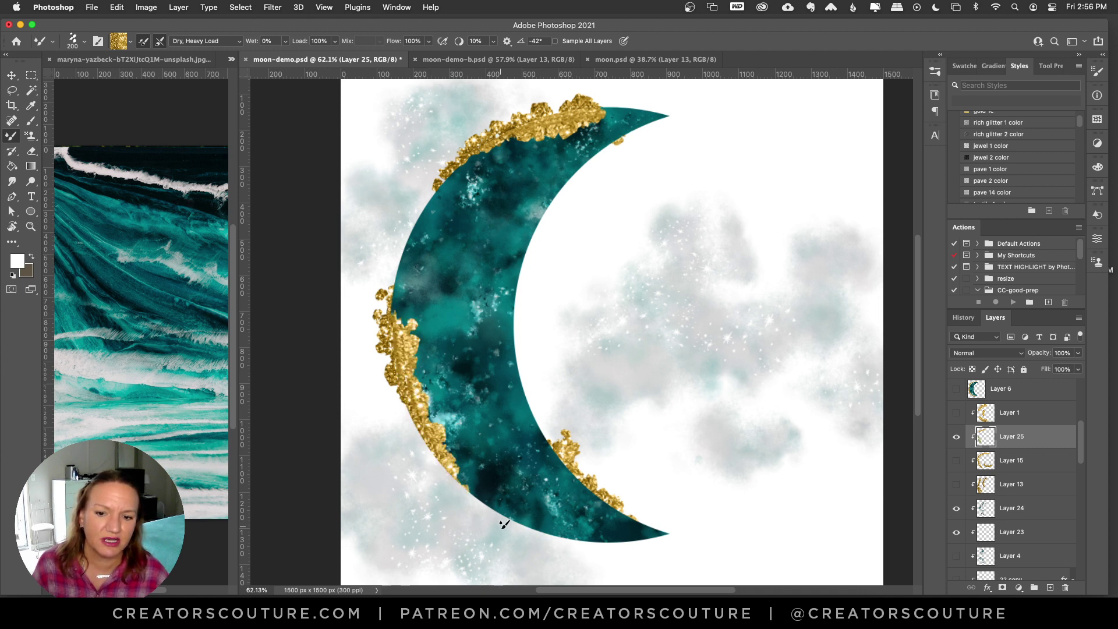
drag(626, 486, 565, 448)
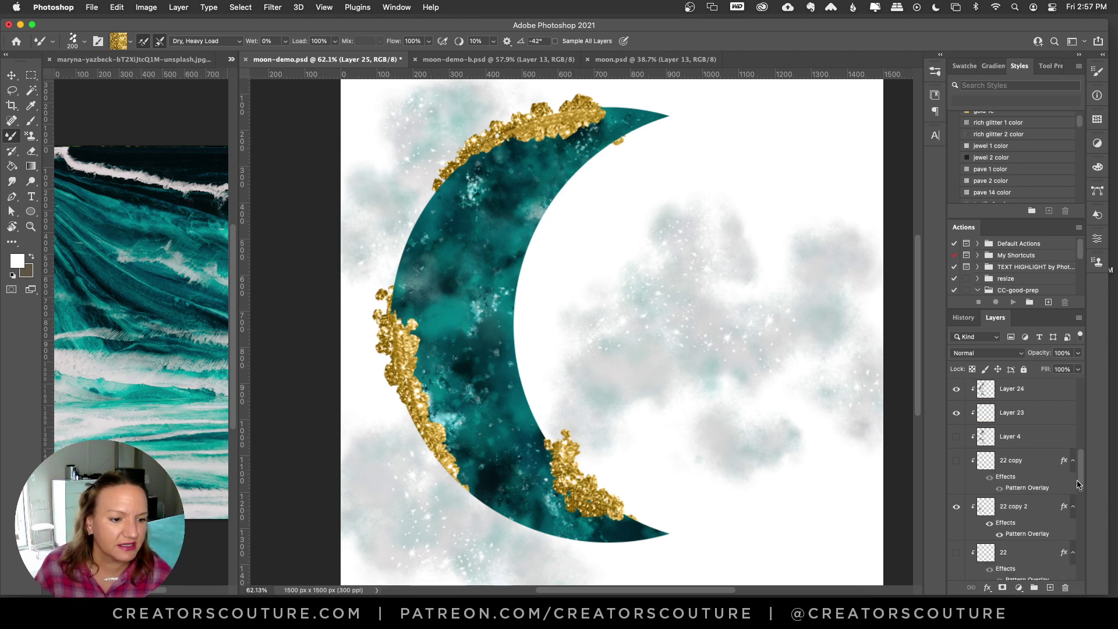
Hide Layer 10's outside gold clusters and add a new layer above Layer 18, directly beneath the moon shape copy
drag(1082, 445, 1070, 540)
click(956, 503)
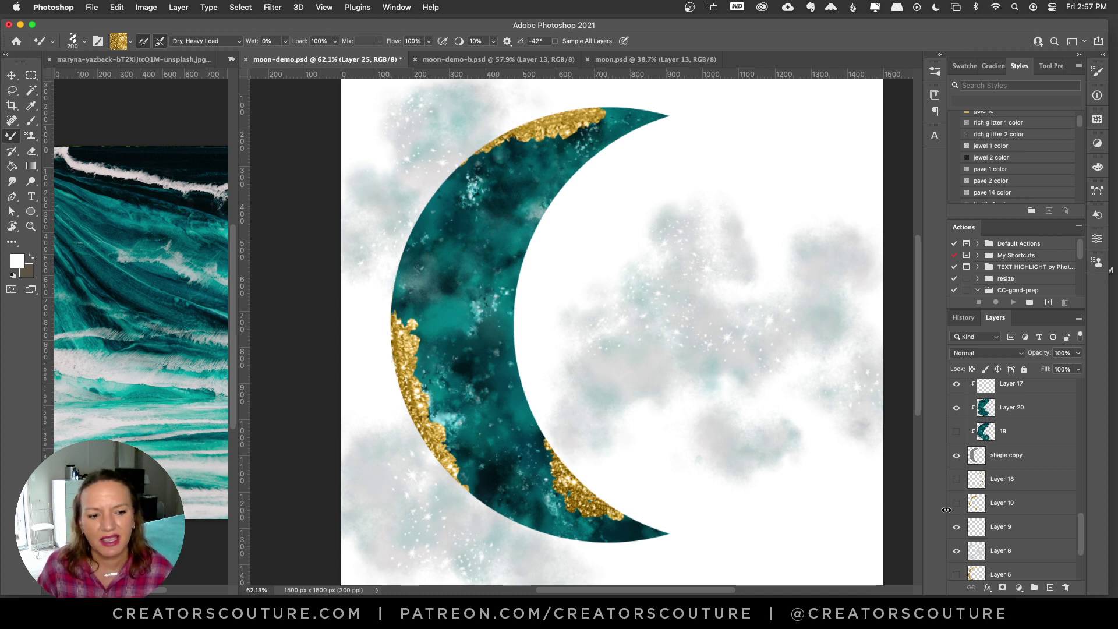
click(956, 503)
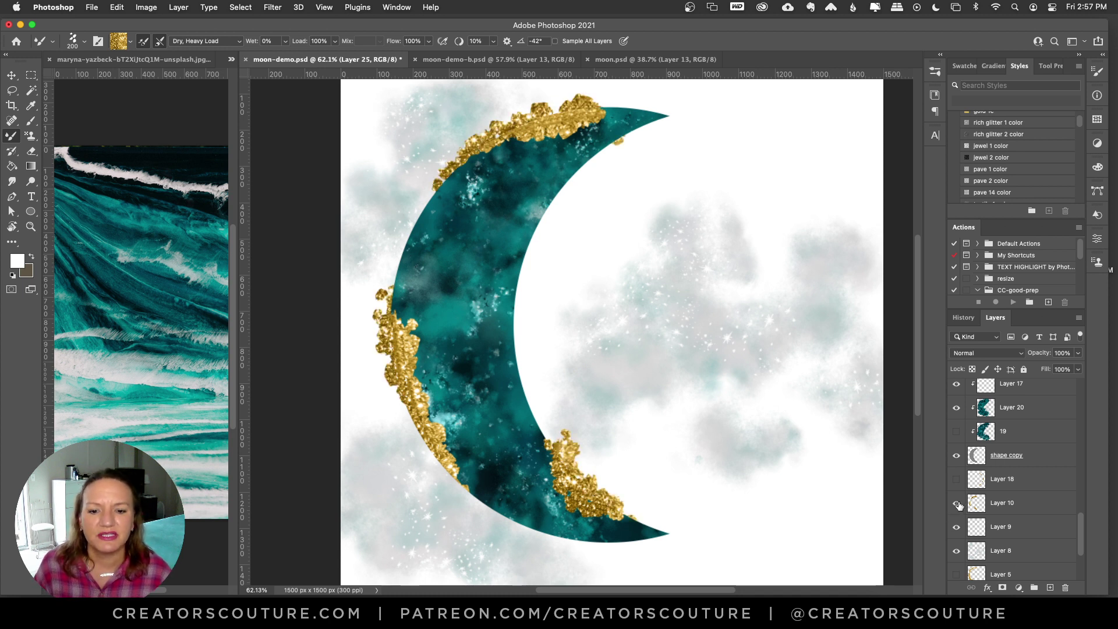
click(956, 503)
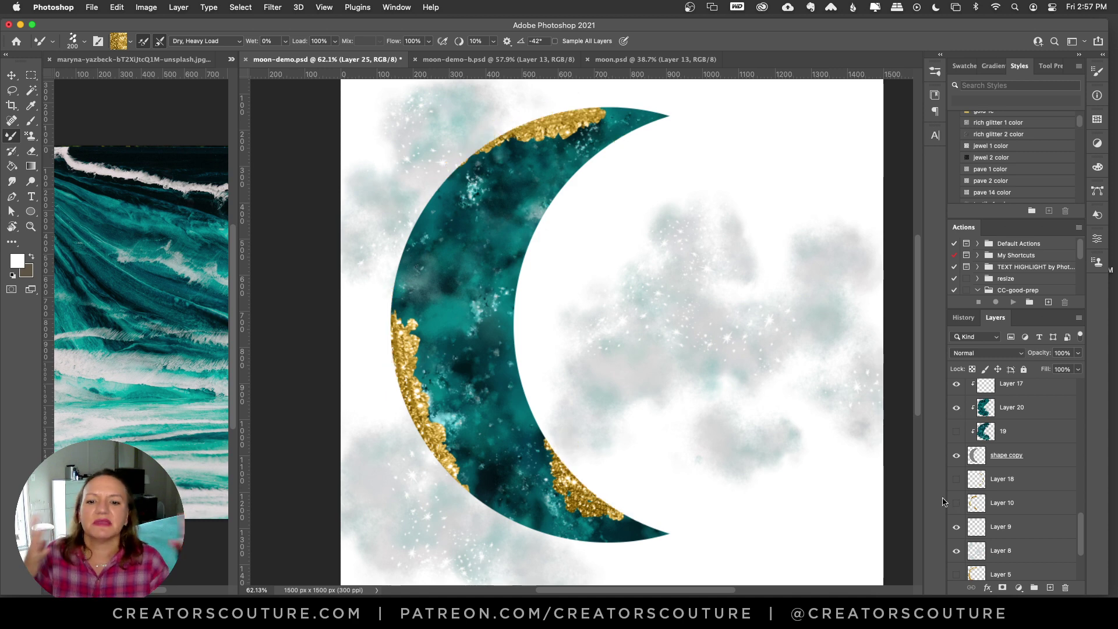
click(997, 481)
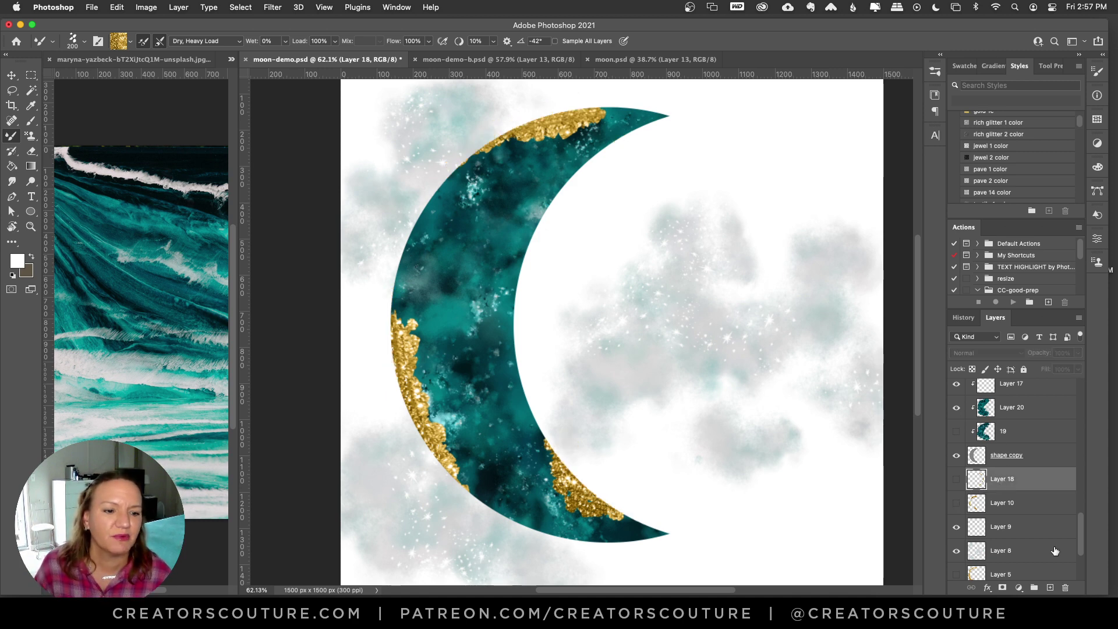
click(1049, 587)
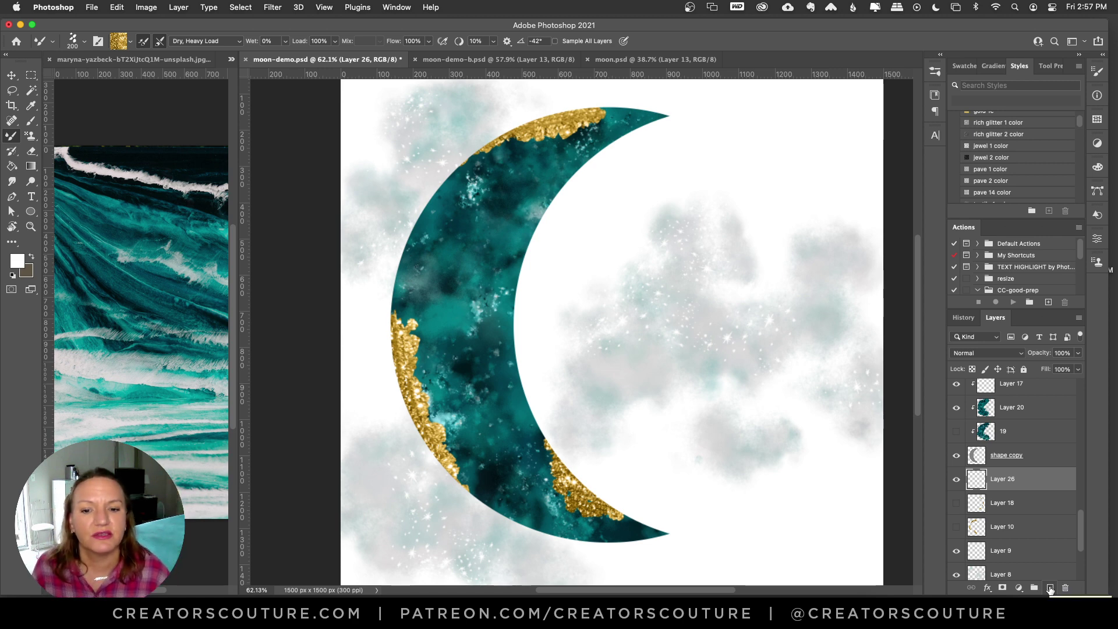
Paint loose gold clusters outside the crescent's upper edge on Layer 26 with the Gold 17 brush, redoing the stroke until it fits
click(935, 72)
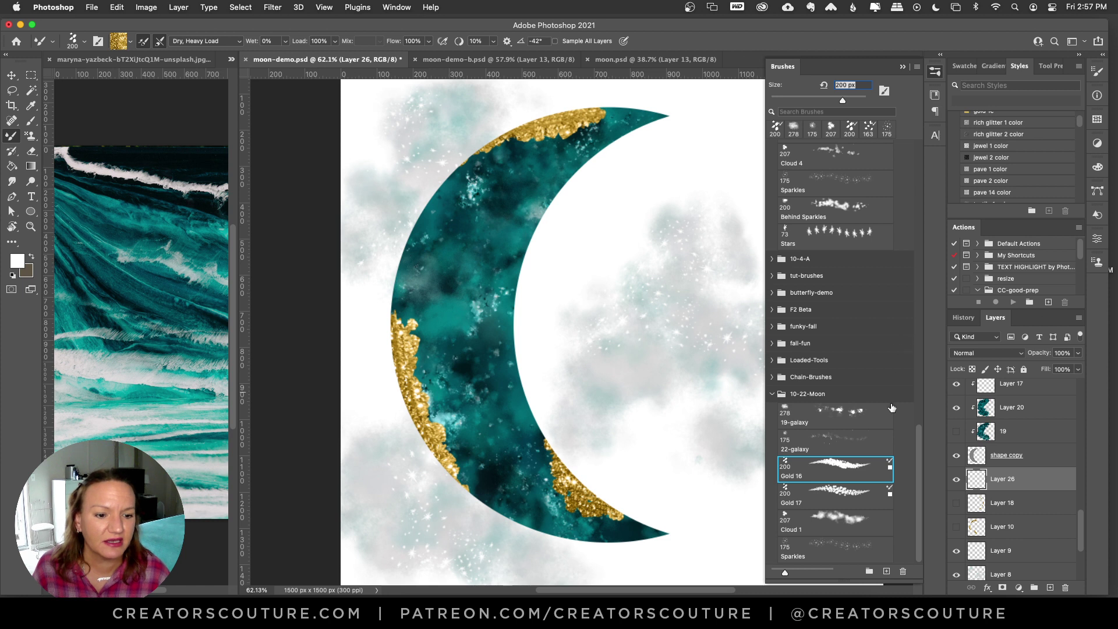
click(838, 495)
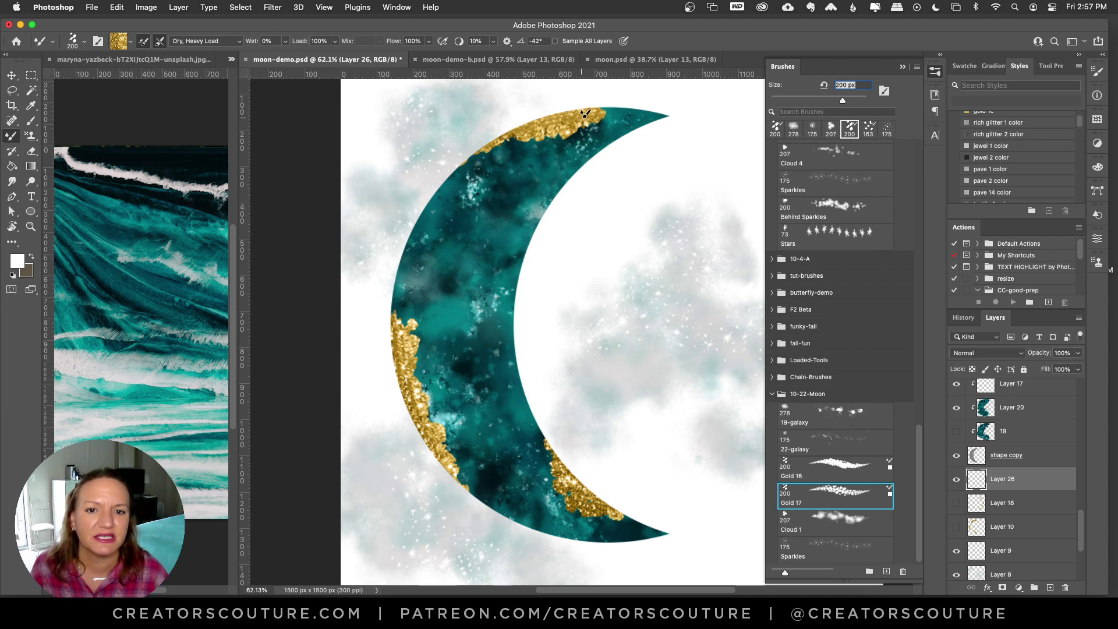
drag(585, 114, 483, 125)
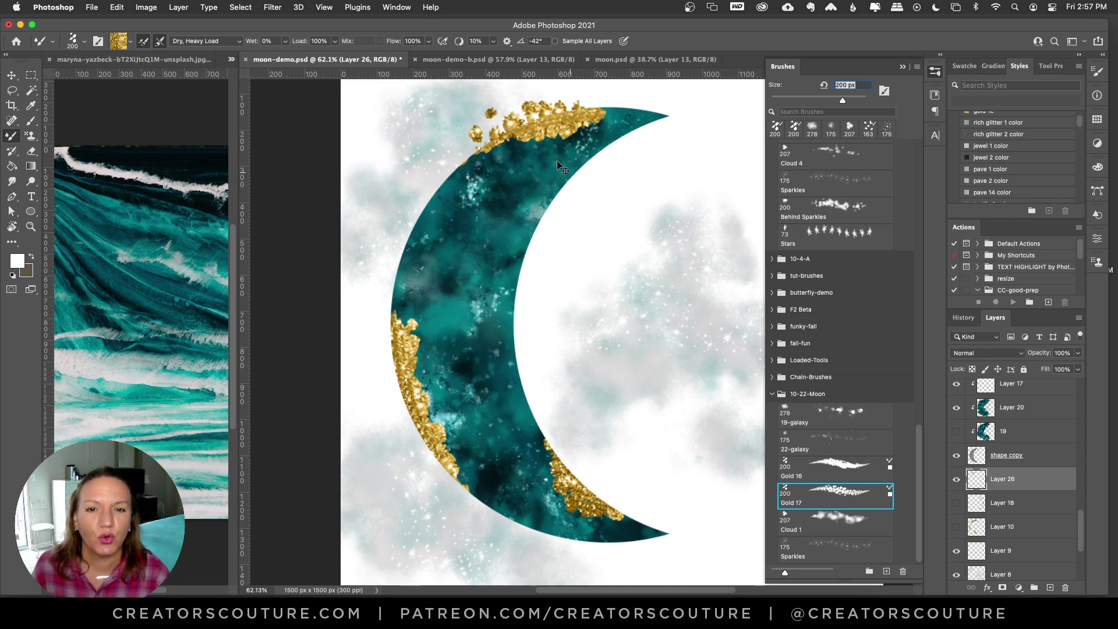
key(super+z)
drag(584, 110, 482, 140)
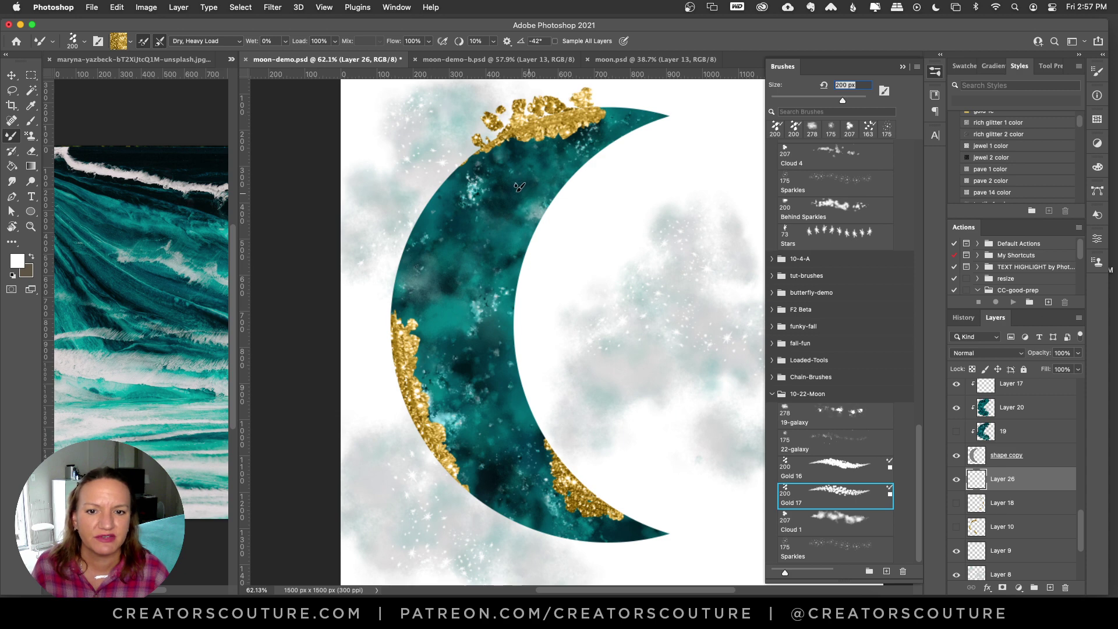
key(super+z)
drag(574, 108, 483, 140)
key(super+z)
drag(587, 112, 492, 138)
Paint loose gold clusters beyond the crescent's left outer edge and lower inner edge with the Gold 17 brush
drag(415, 336, 400, 387)
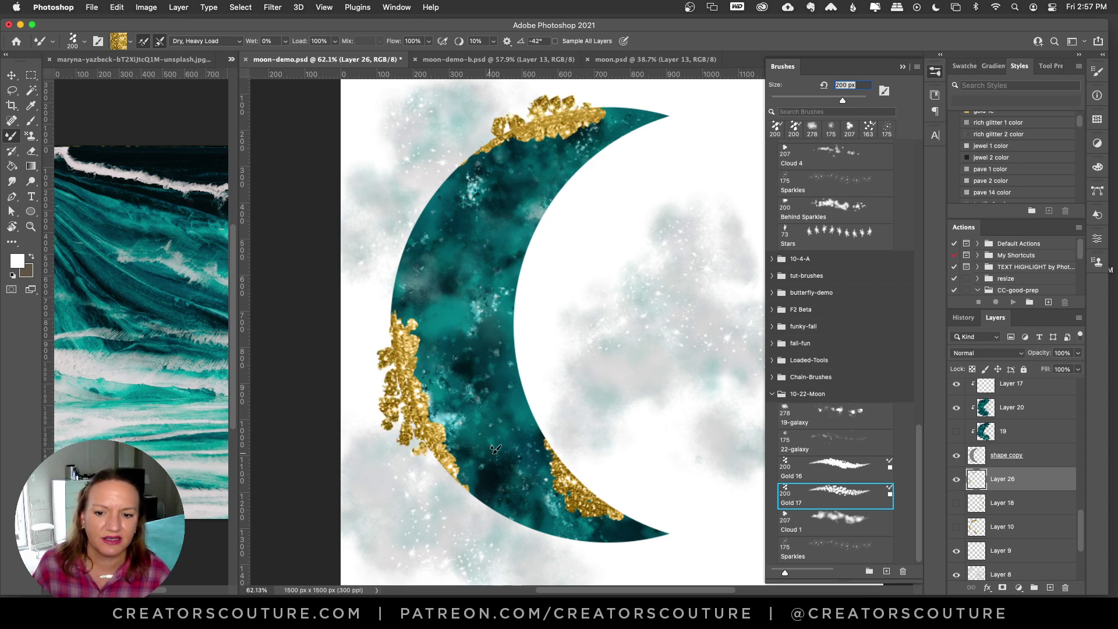
key(super+z)
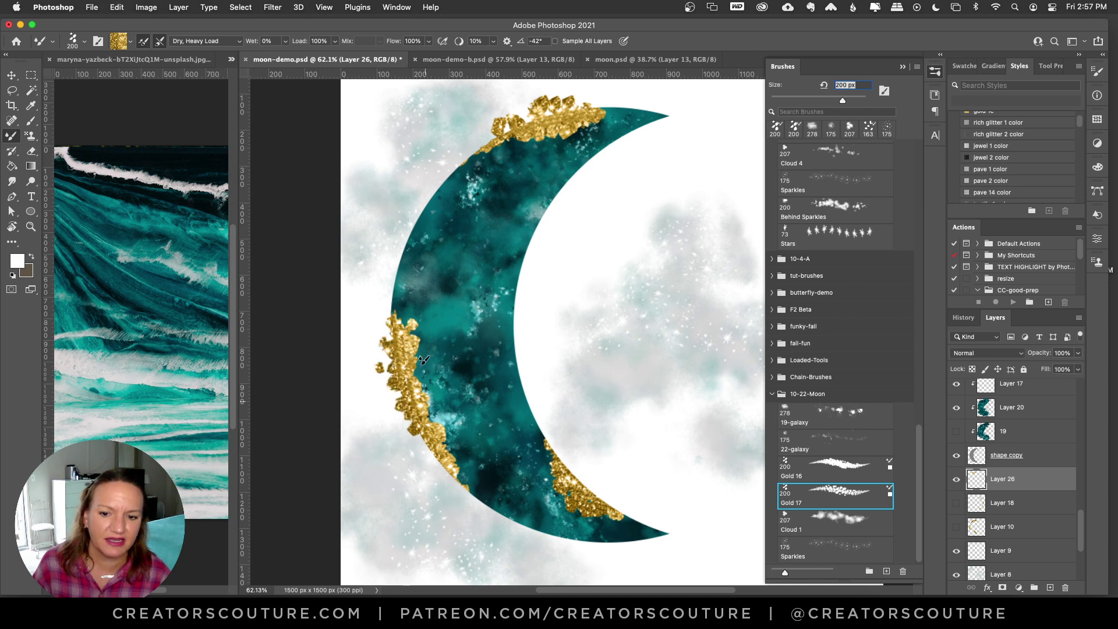
drag(424, 360, 475, 456)
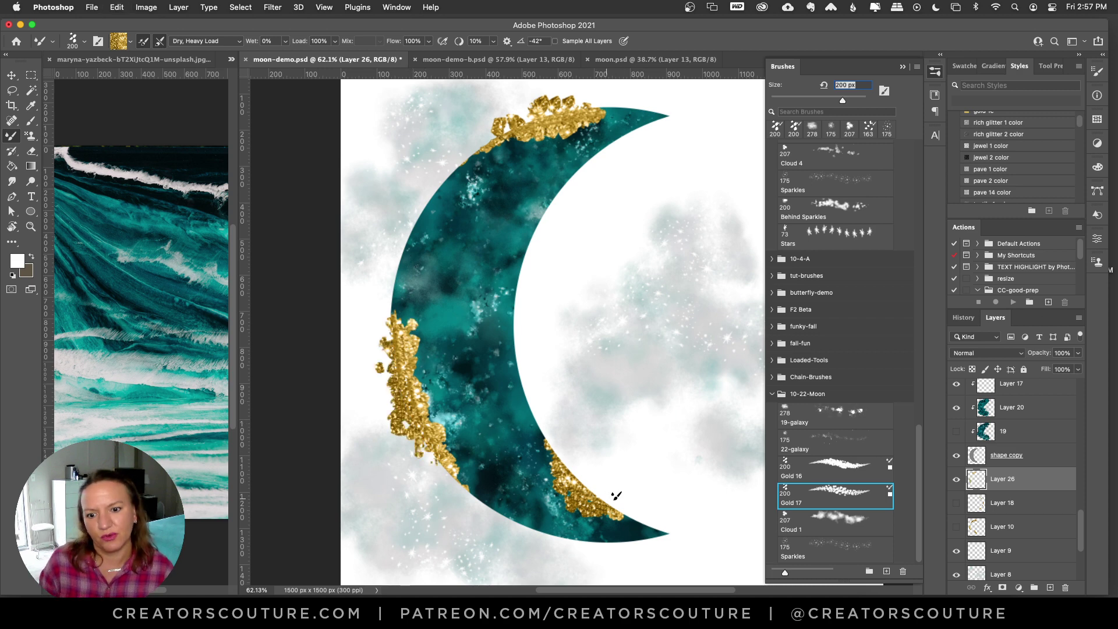
mouse_move(563, 466)
mouse_down()
mouse_move(609, 509)
mouse_move(638, 515)
mouse_move(582, 503)
mouse_move(612, 511)
mouse_up()
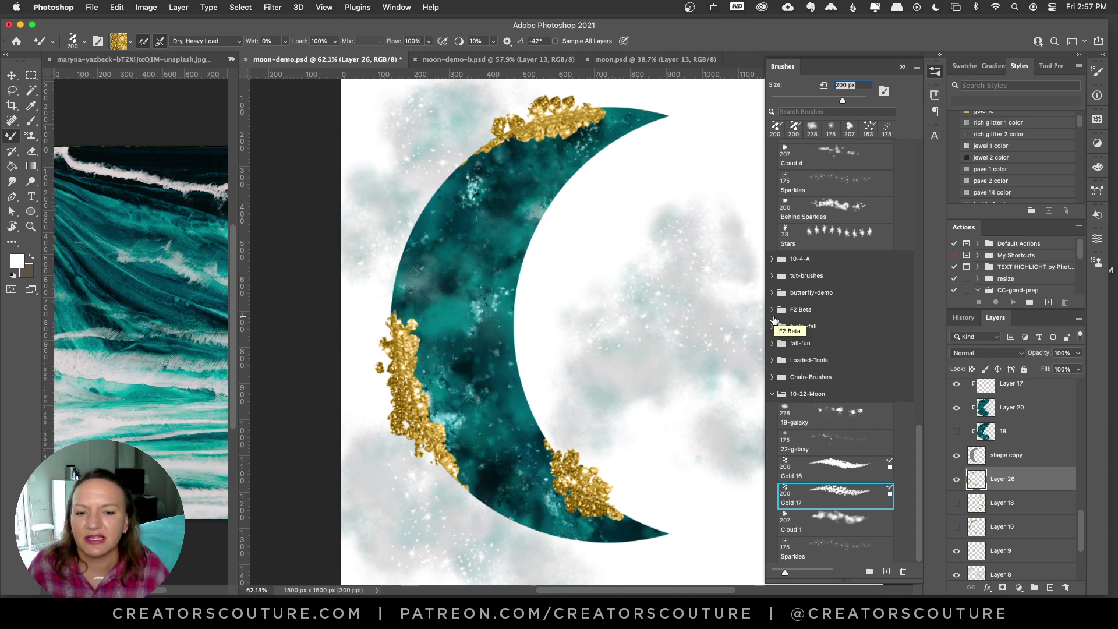
click(935, 71)
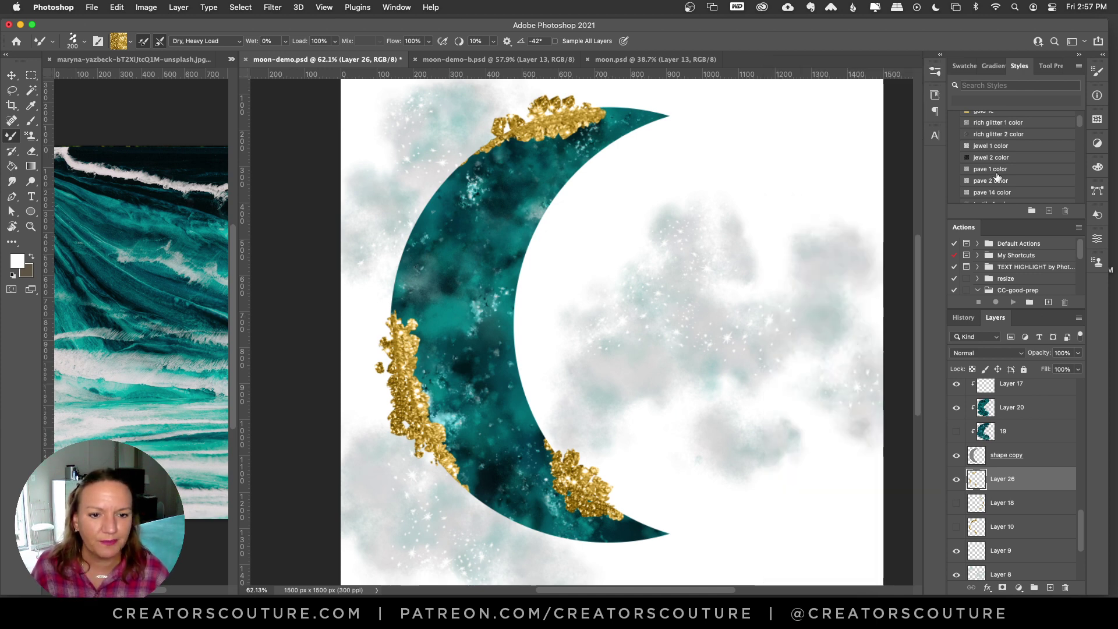
Hide the background speckles and clouds of Layer 9 and Layer 8, and select the Ellipse 1 copy layer
drag(1081, 527, 1081, 551)
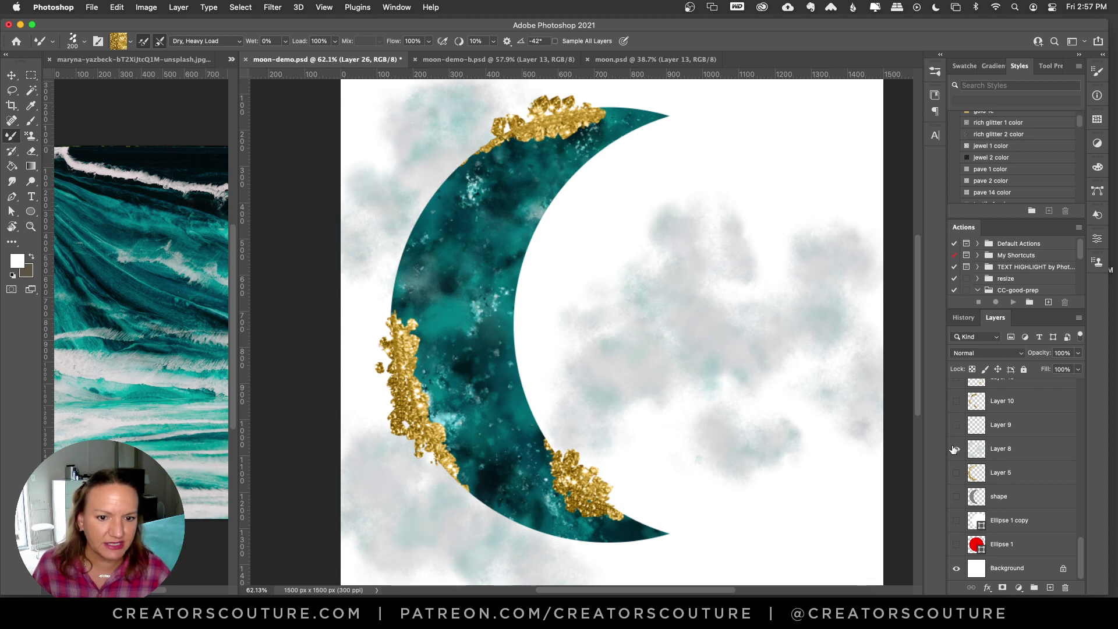
drag(956, 426, 957, 453)
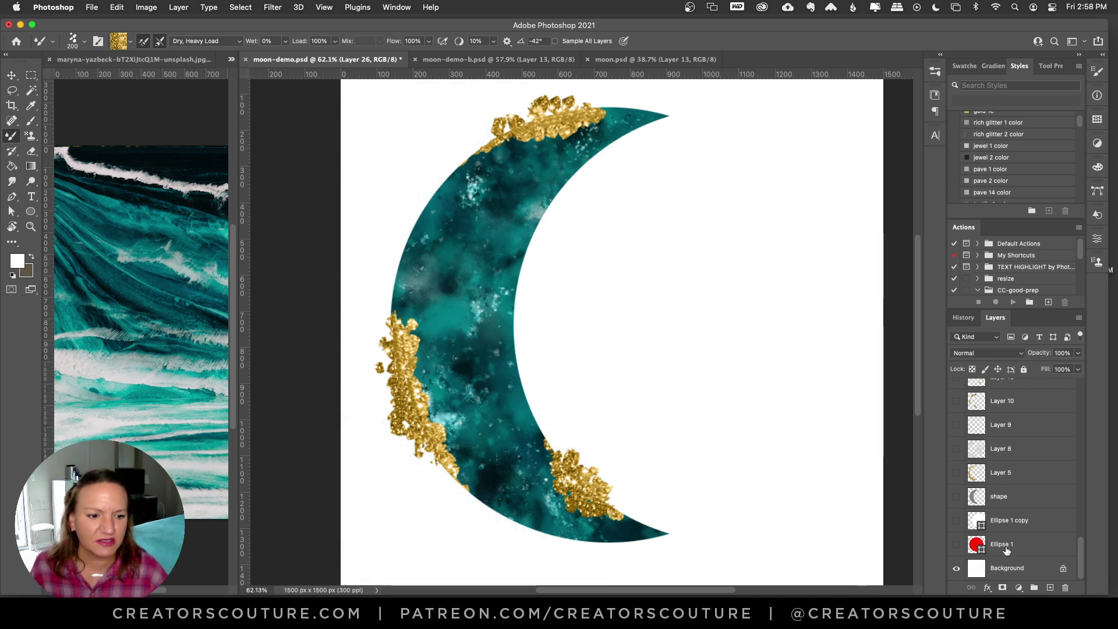
double_click(1039, 519)
click(1067, 354)
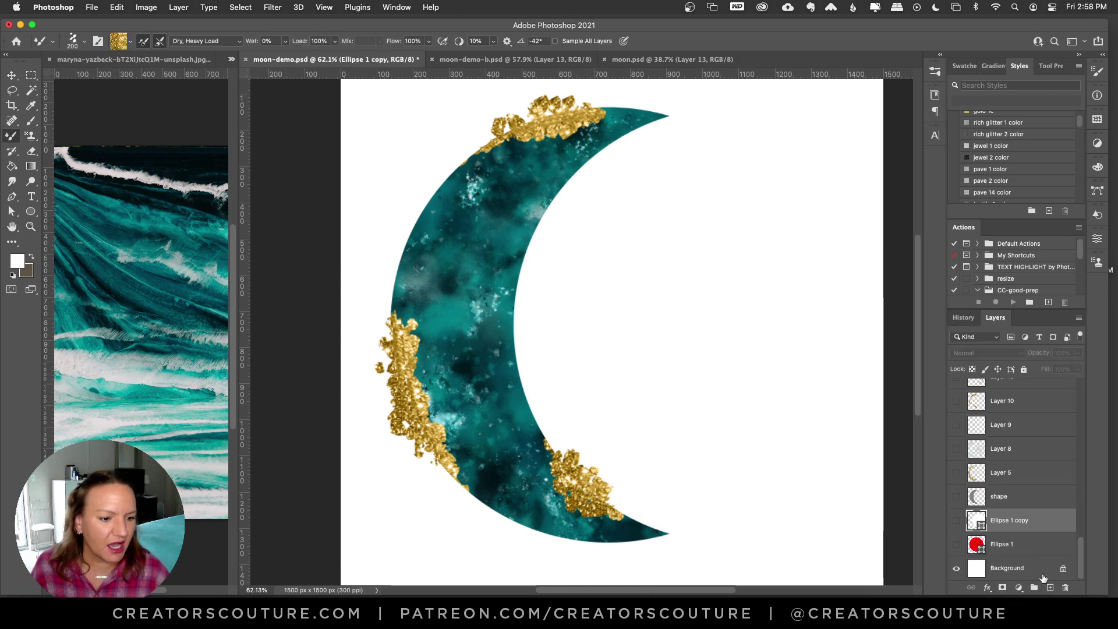
Add two new layers above Ellipse 1 copy and set up the Pattern Stamp tool with the Cloud 1 brush
click(1051, 587)
click(1051, 587)
click(934, 72)
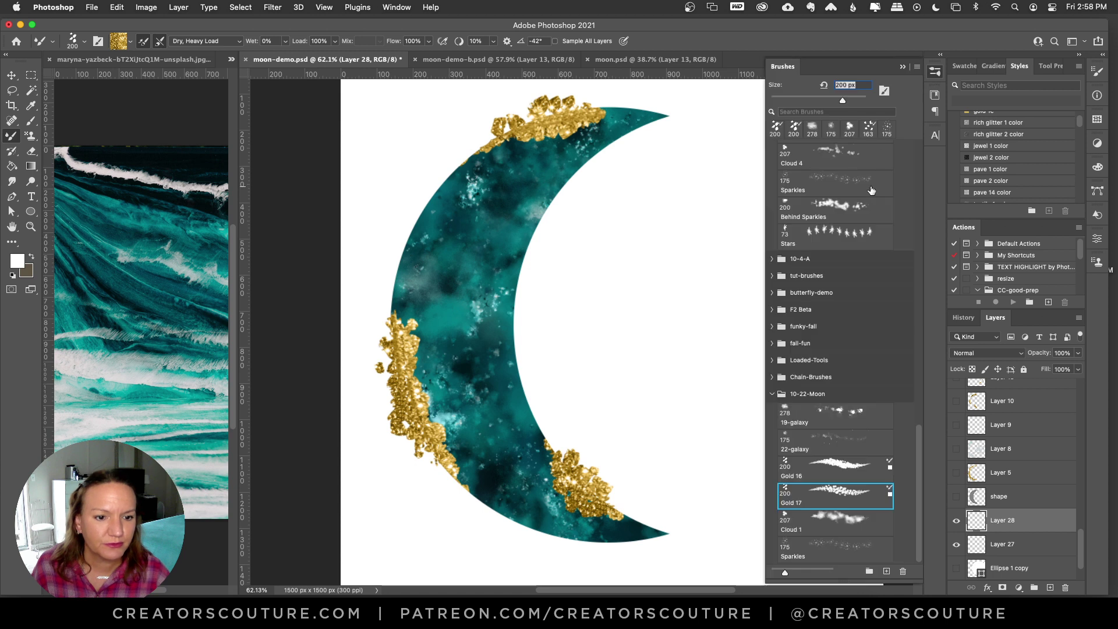
click(843, 528)
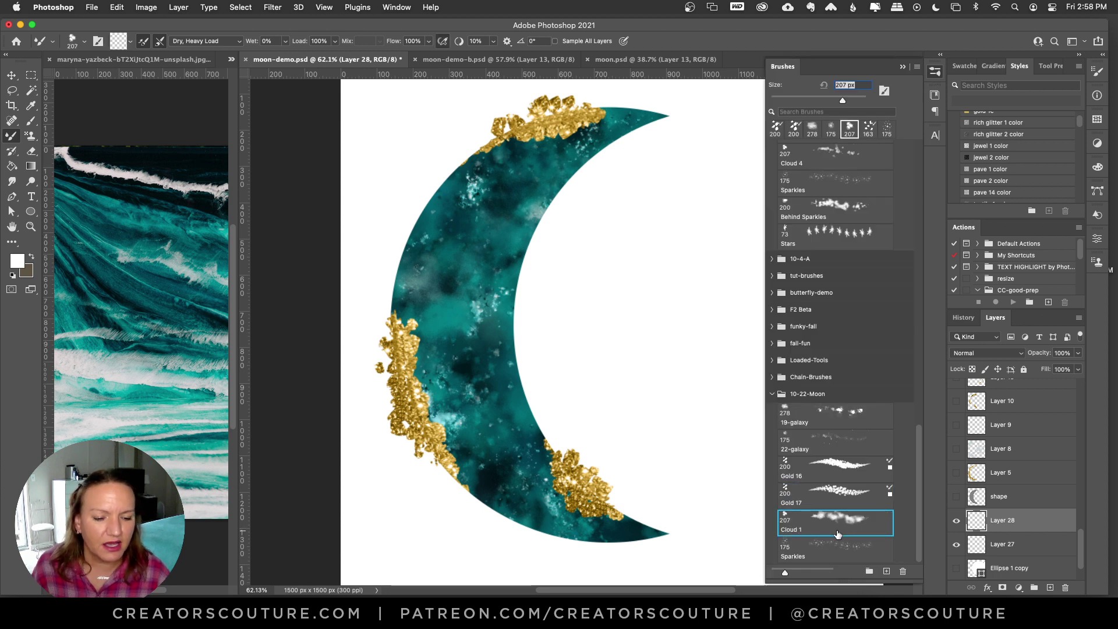
click(31, 135)
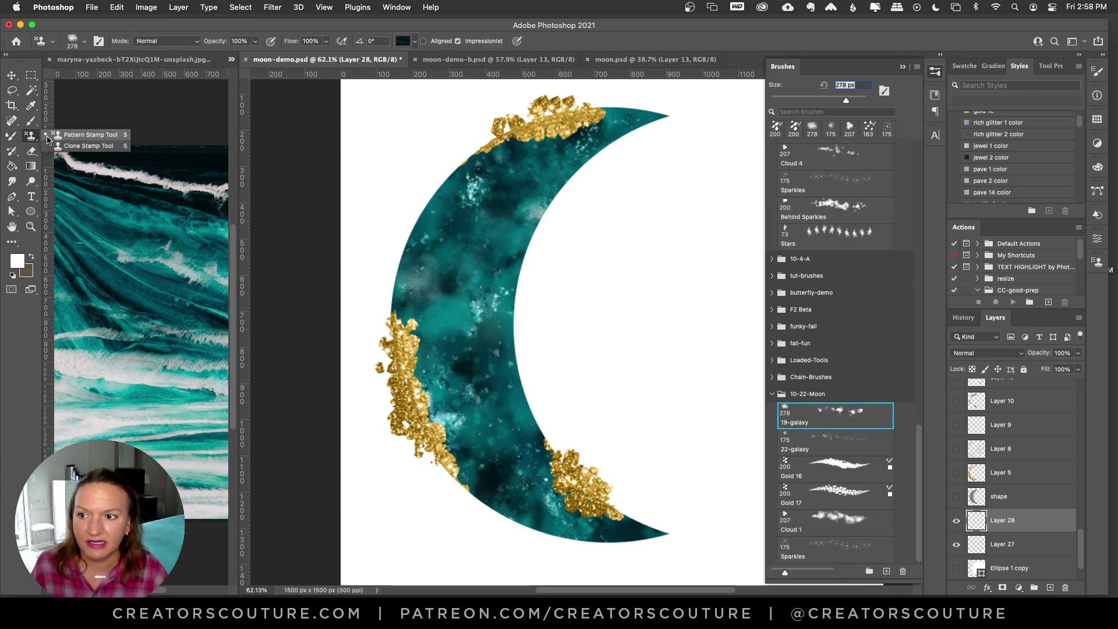
click(74, 135)
click(799, 522)
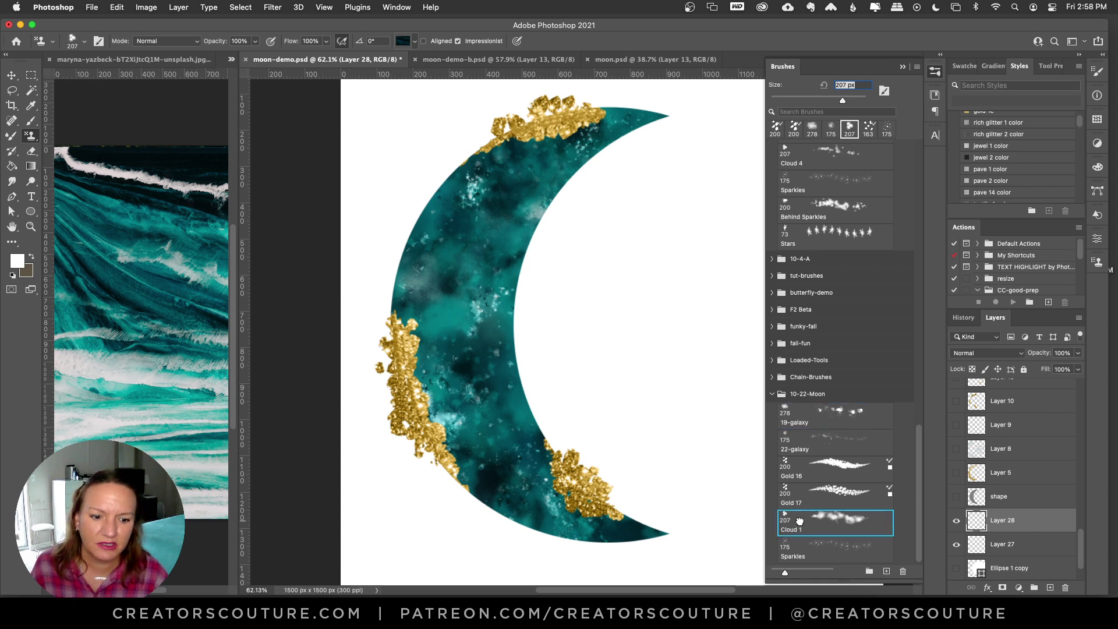
click(933, 71)
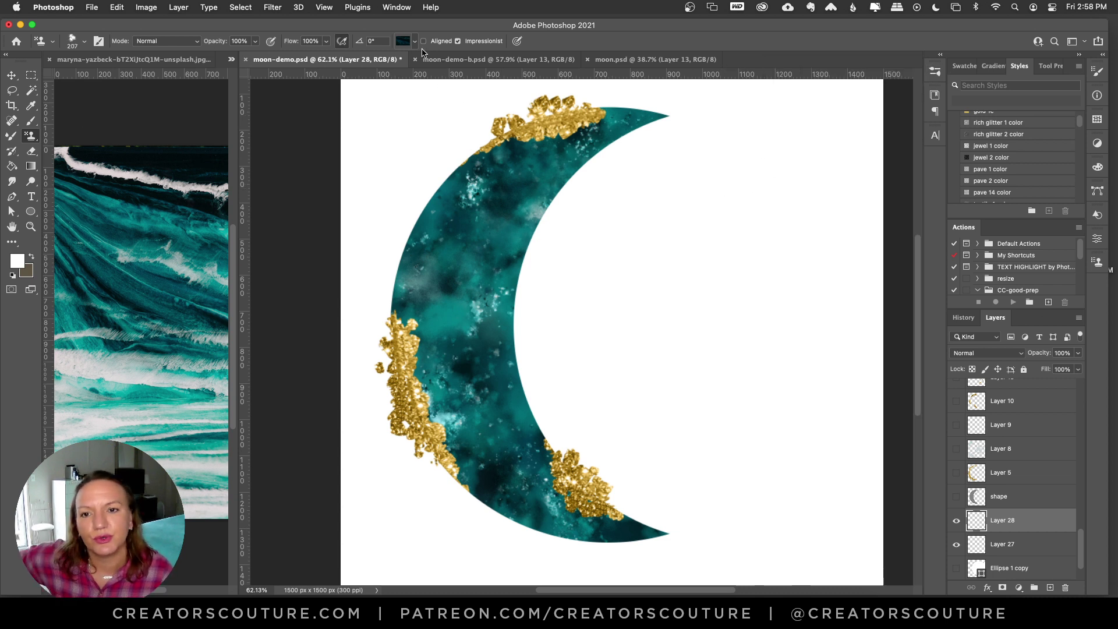
Stamp soft clouds around both sides of the crescent on Layer 28, using the palest white-grey pattern swatch
click(401, 42)
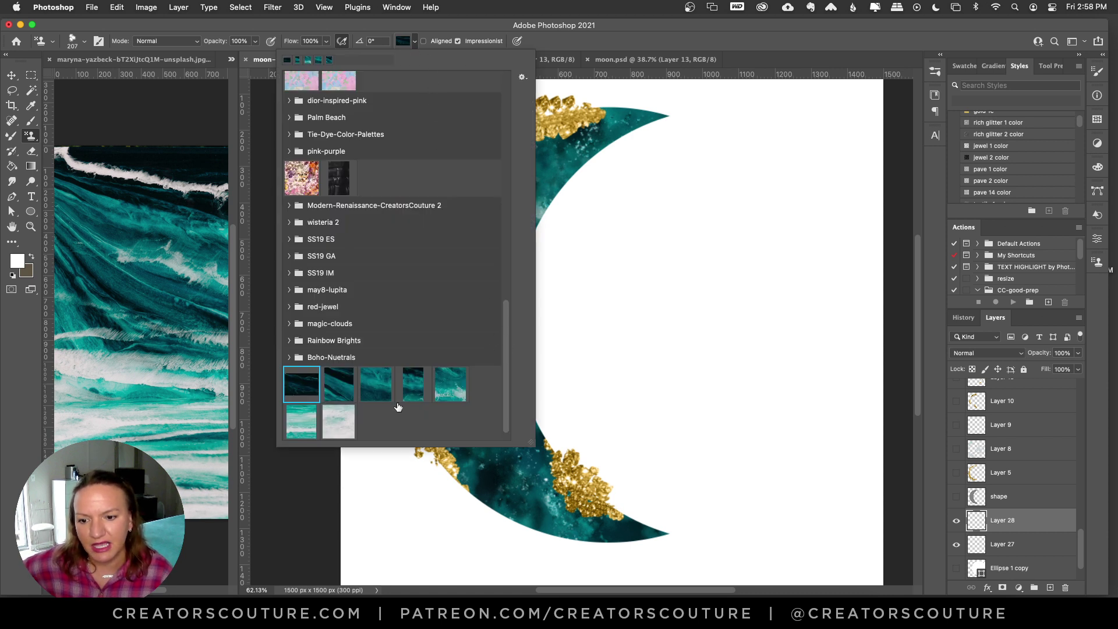
double_click(336, 421)
click(402, 42)
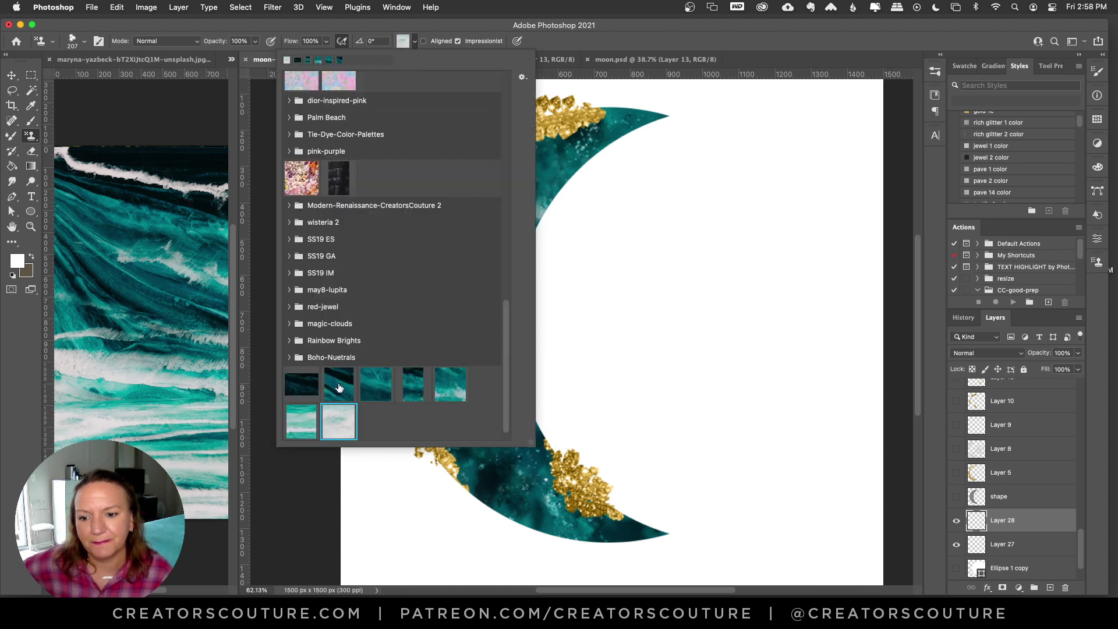
click(403, 41)
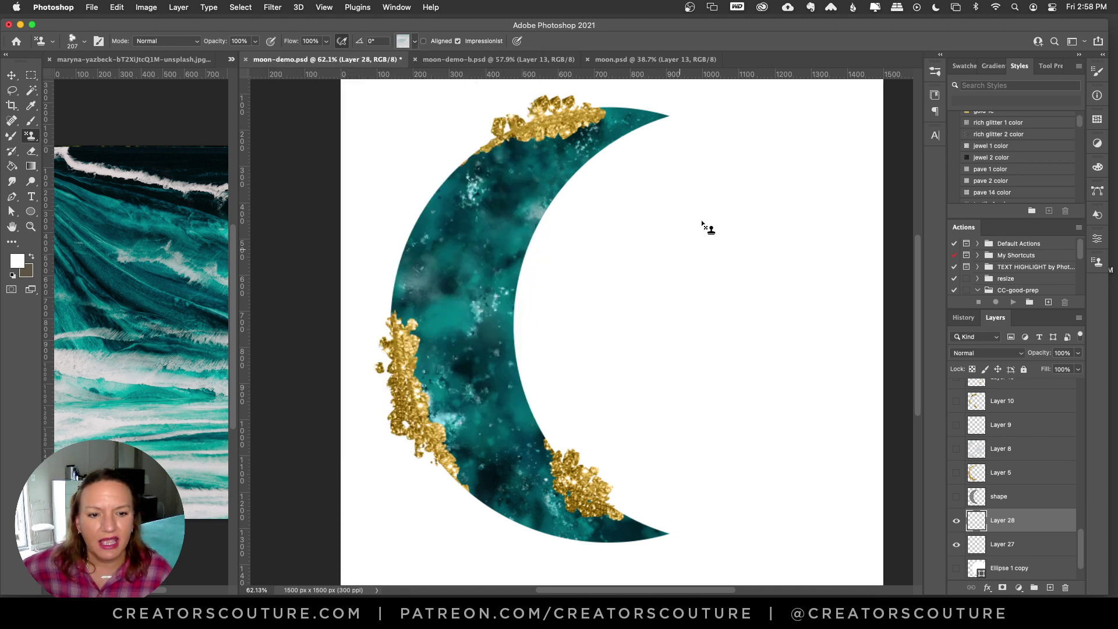
mouse_move(757, 219)
mouse_down()
mouse_move(711, 192)
mouse_move(715, 276)
mouse_move(601, 292)
mouse_move(600, 231)
mouse_move(683, 316)
mouse_move(786, 367)
mouse_up()
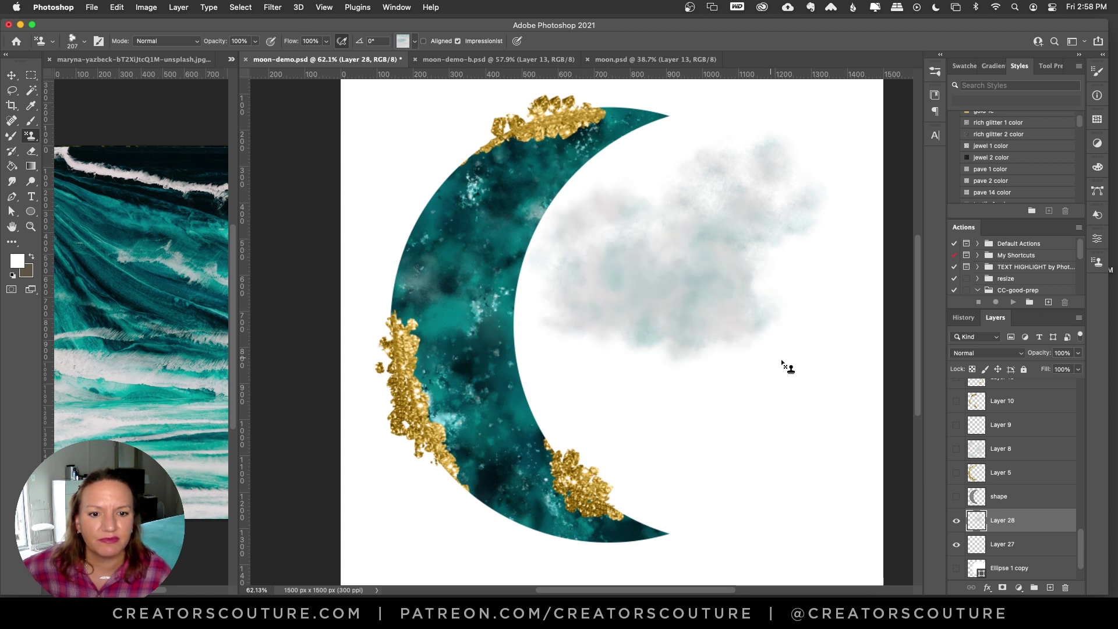
mouse_move(440, 175)
mouse_down()
mouse_move(429, 248)
mouse_move(334, 280)
mouse_move(340, 350)
mouse_move(429, 420)
mouse_move(374, 434)
mouse_move(338, 468)
mouse_move(418, 520)
mouse_up()
mouse_move(646, 483)
mouse_down()
mouse_move(861, 513)
mouse_move(723, 536)
mouse_move(606, 582)
mouse_move(696, 522)
mouse_move(741, 512)
mouse_up()
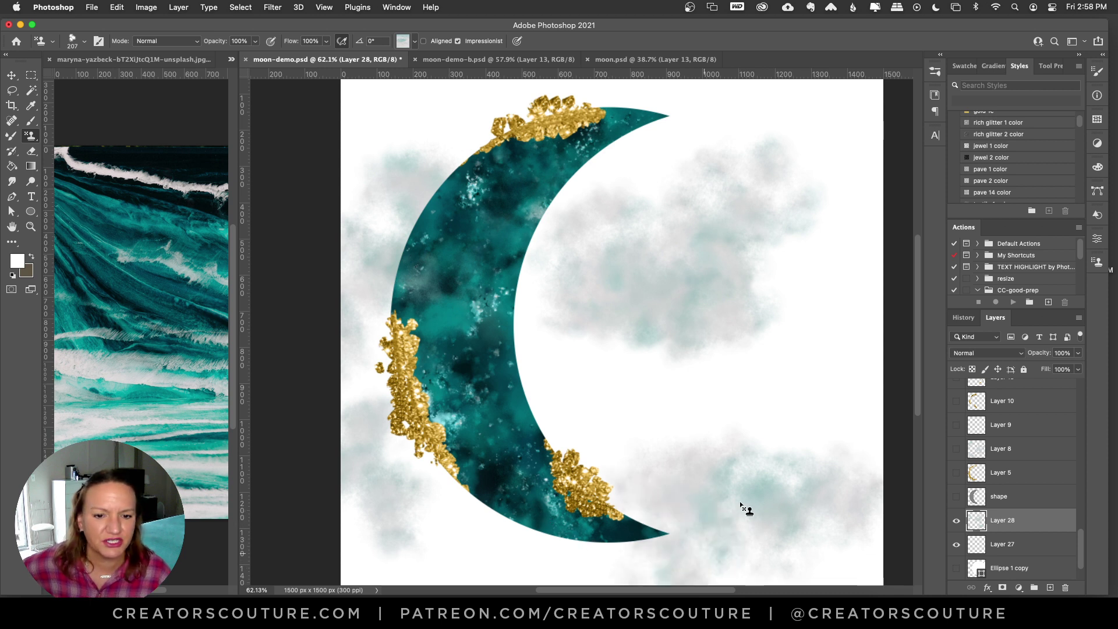
mouse_move(611, 279)
mouse_down()
mouse_move(826, 329)
mouse_move(769, 300)
mouse_move(909, 258)
mouse_move(608, 411)
mouse_move(556, 463)
mouse_up()
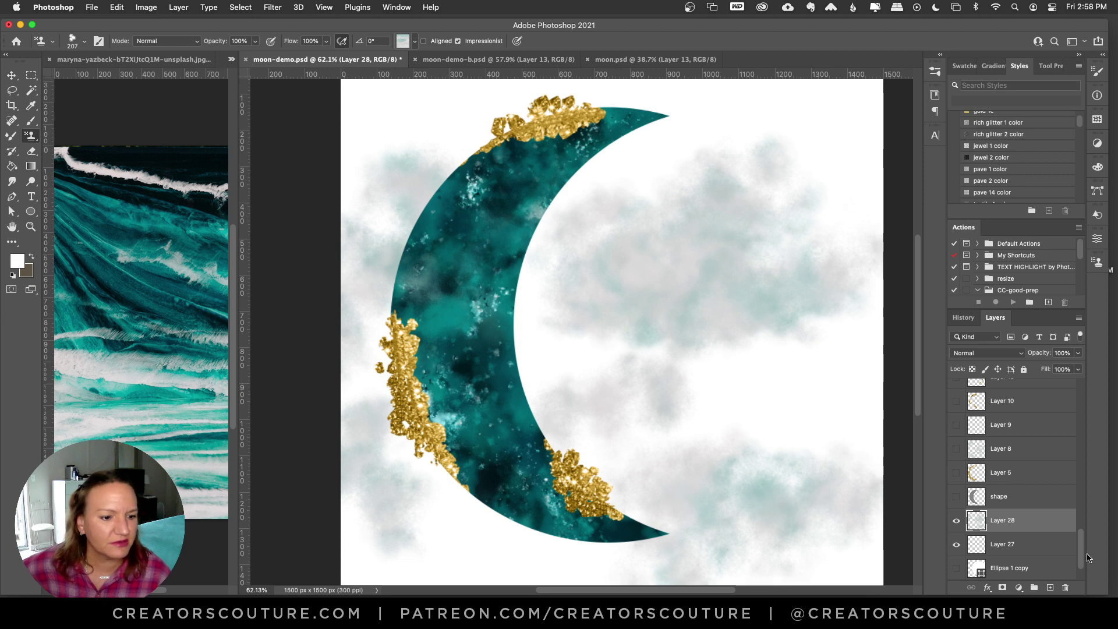
Add a layer above the clouds and paint white sparkles over them around the crescent with the Sparkles brush
click(1049, 587)
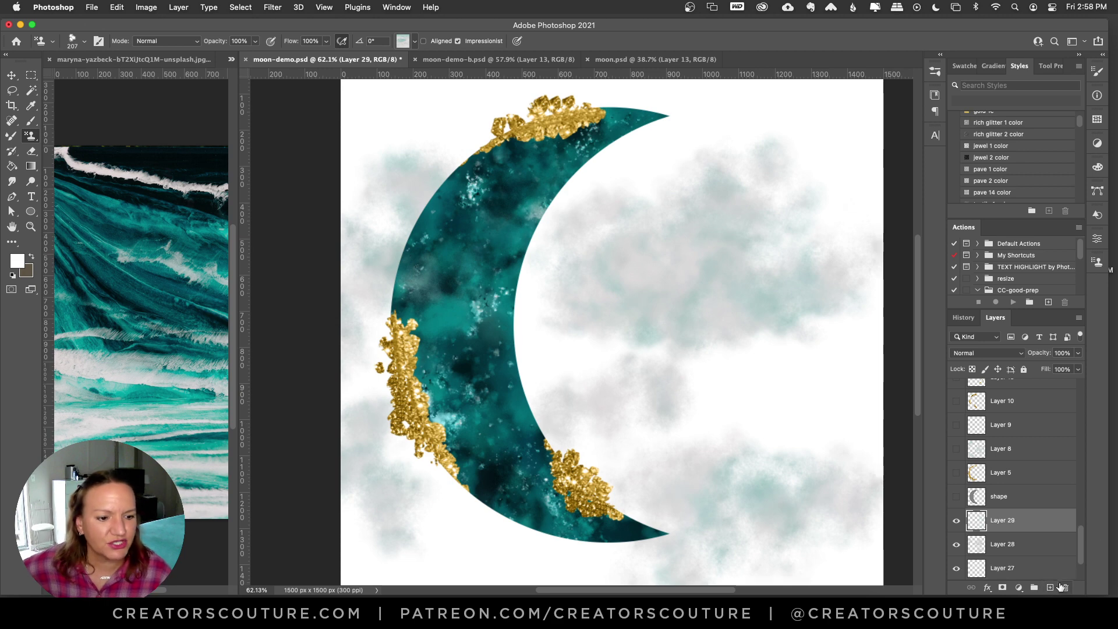
click(935, 71)
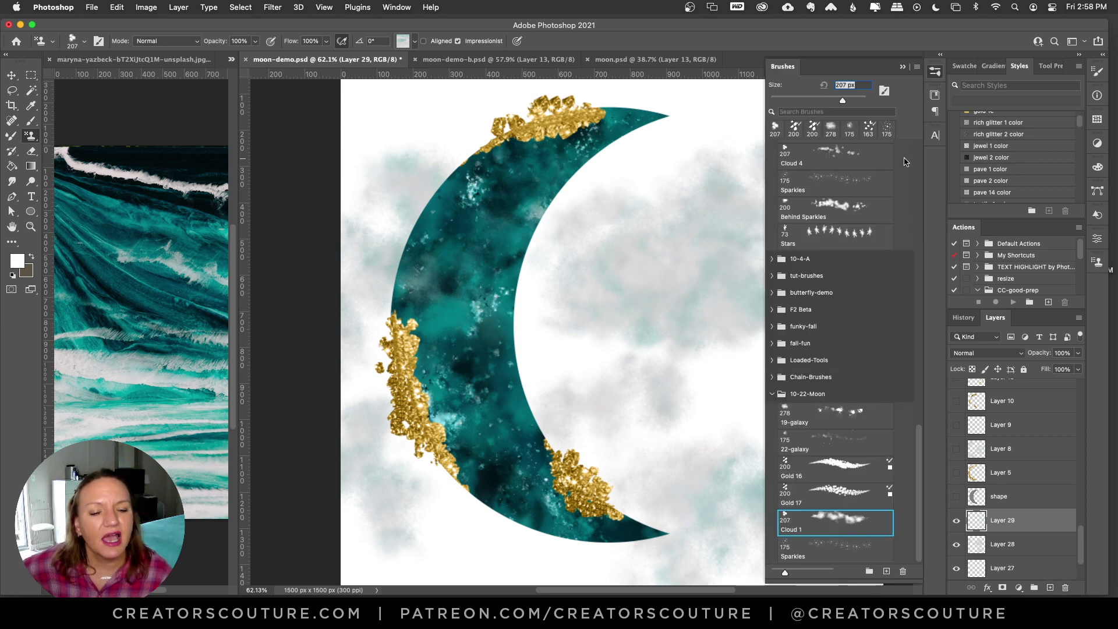
click(31, 120)
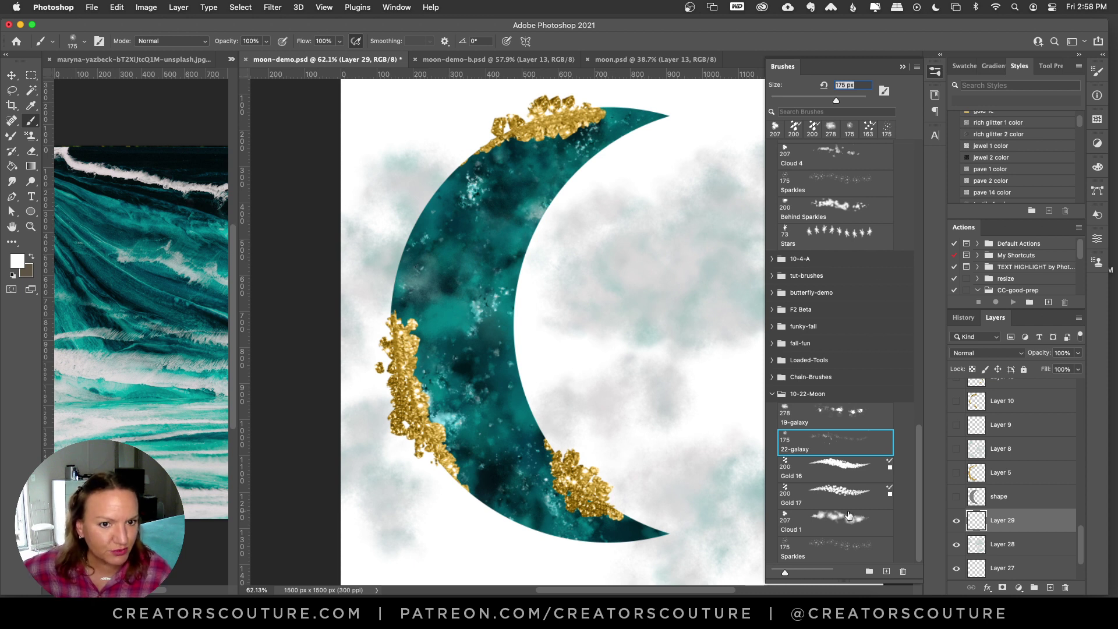
click(826, 551)
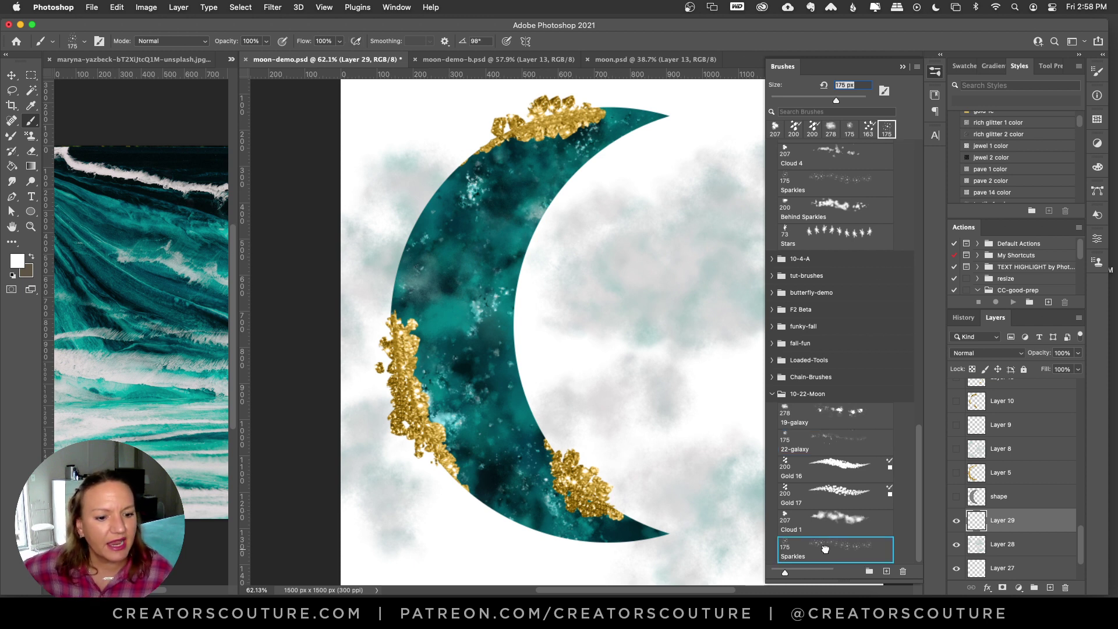
click(934, 72)
mouse_move(713, 252)
mouse_down()
mouse_move(696, 299)
mouse_move(559, 291)
mouse_up()
drag(413, 344, 385, 319)
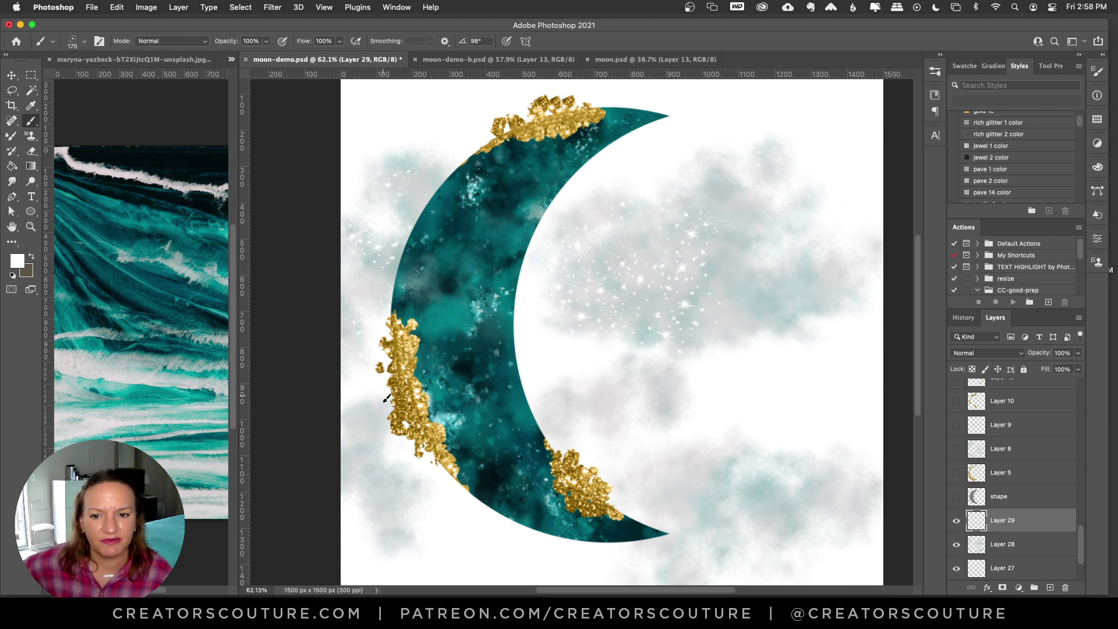
drag(385, 399, 376, 484)
drag(829, 549, 711, 521)
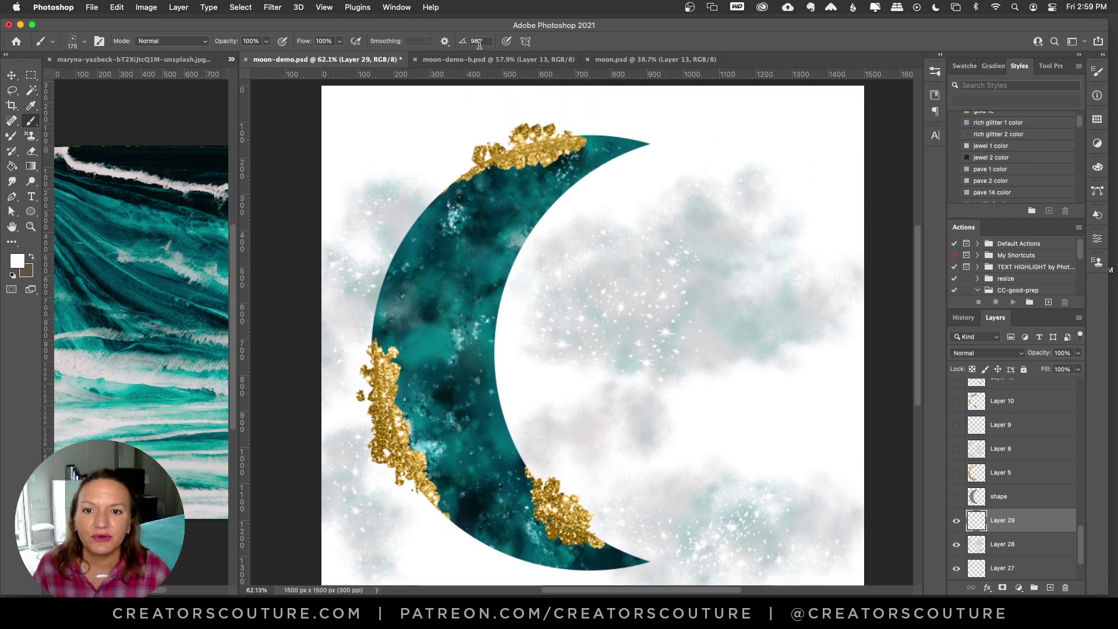
Review the finished moon variations in moon-demo-b.psd and moon.psd, and return to moon-demo.psd
click(476, 60)
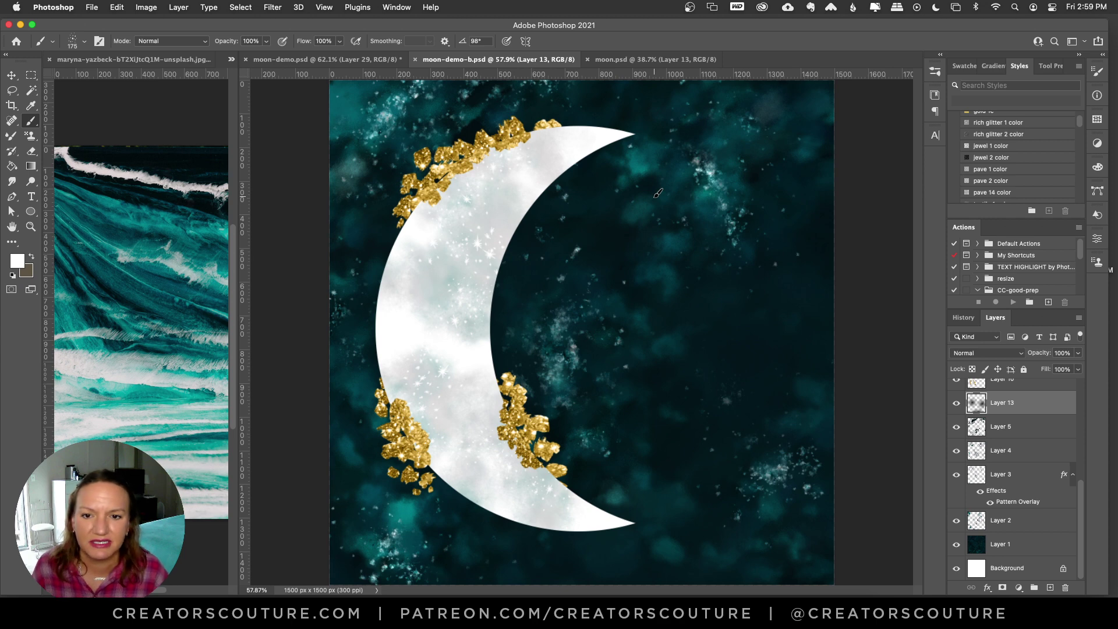
click(641, 60)
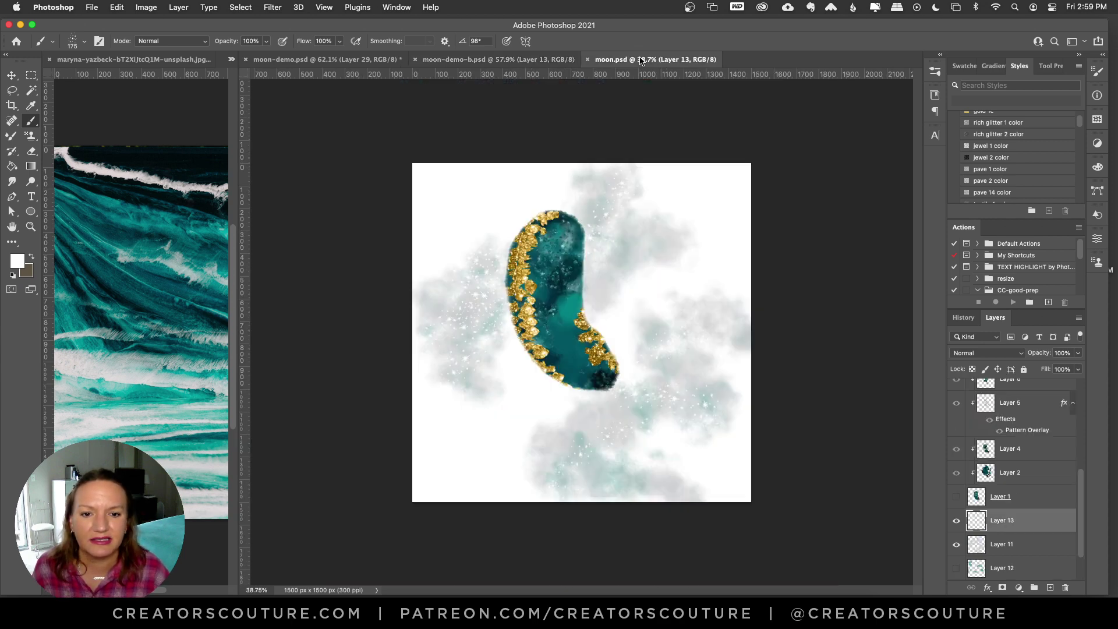
click(351, 60)
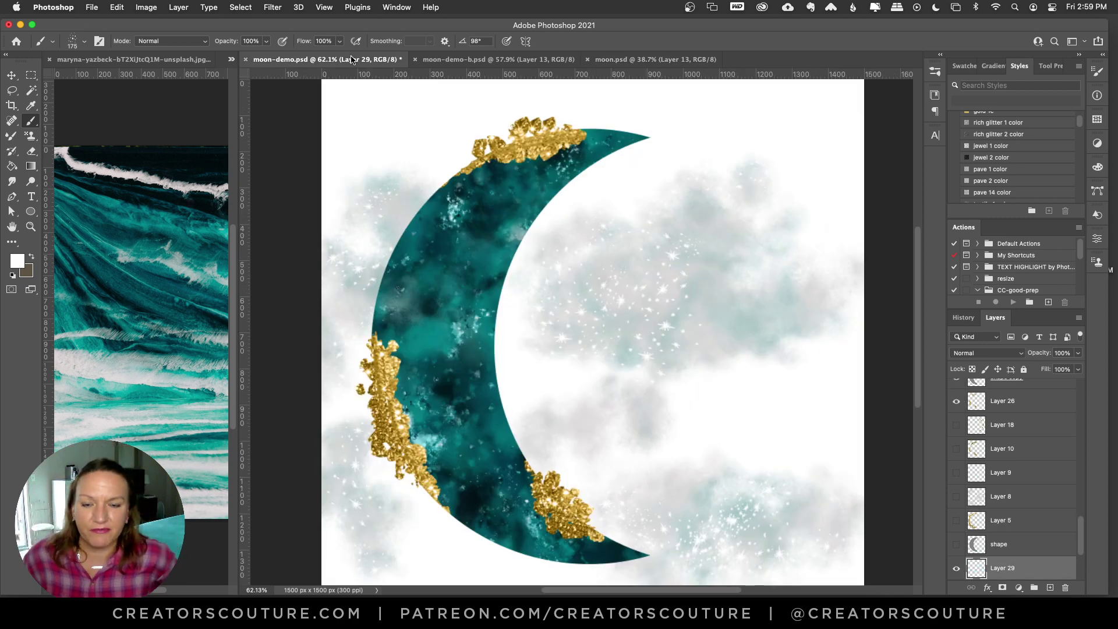